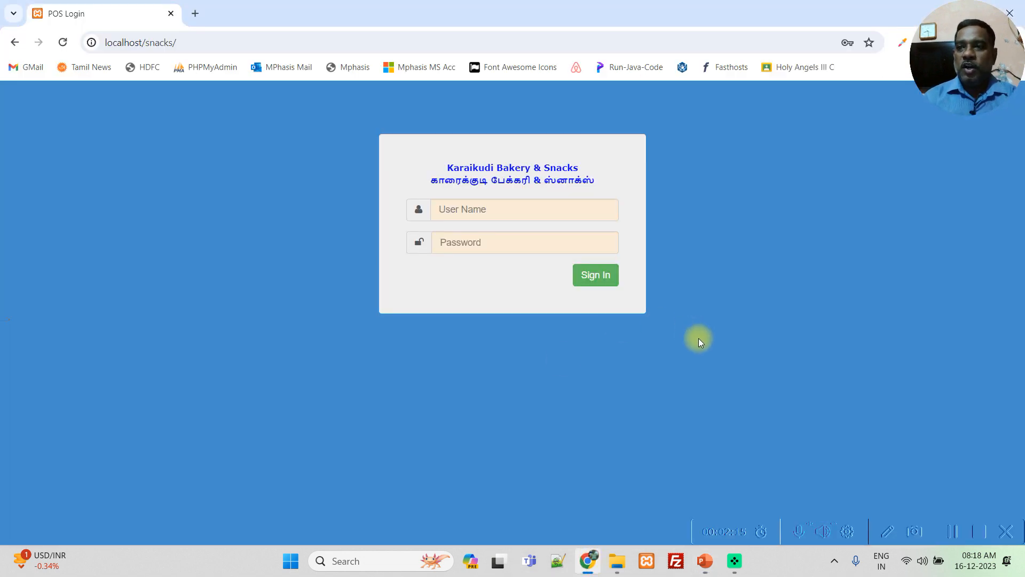
- Sign in to the point-of-sale site with the saved administrator user name and account password, and dismiss the saved-password warning
{"action": "left_click", "coordinate": [519, 213]}
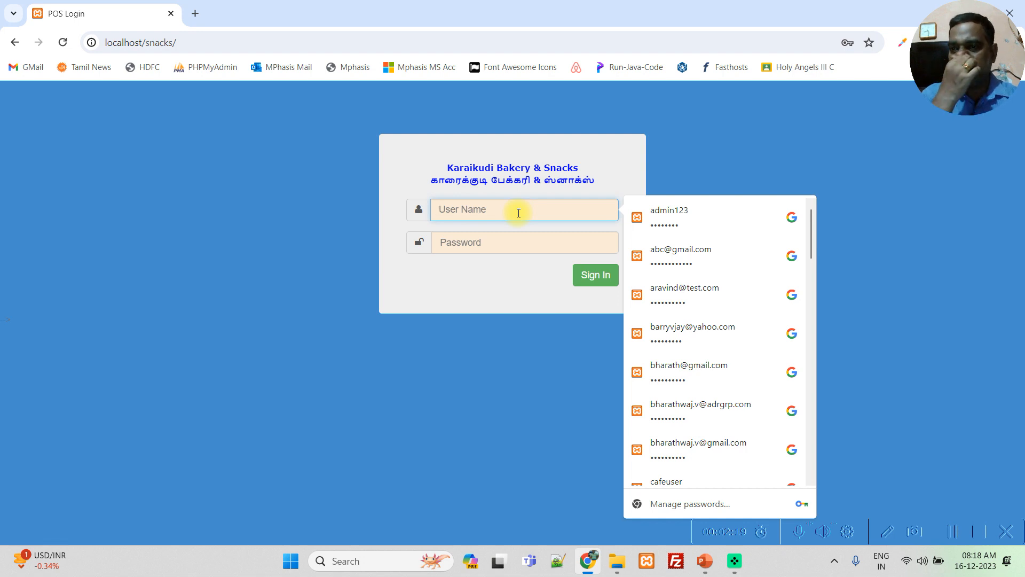
{"action": "left_click", "coordinate": [673, 213]}
{"action": "type", "text": "****"}
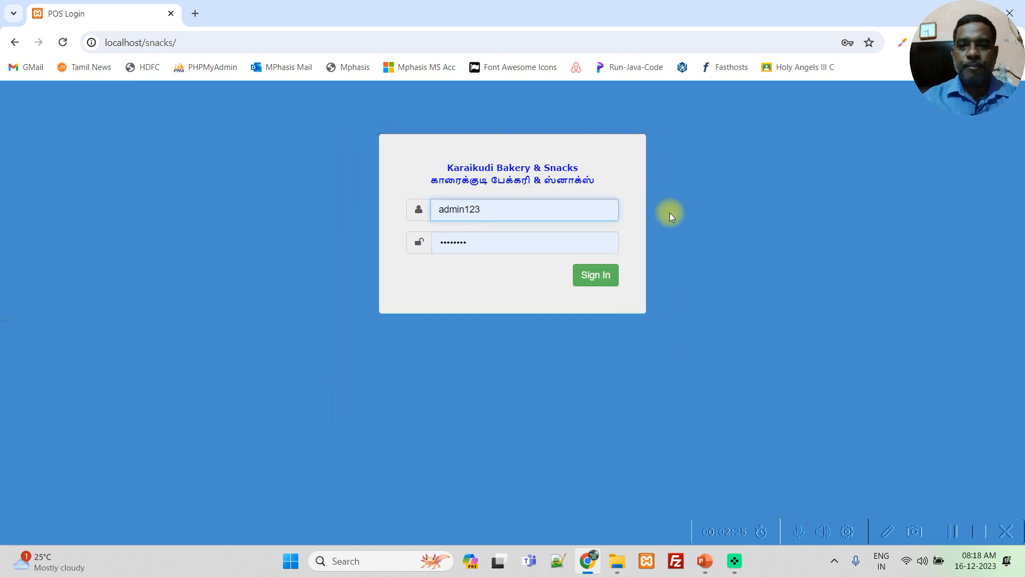
{"action": "left_click", "coordinate": [599, 277]}
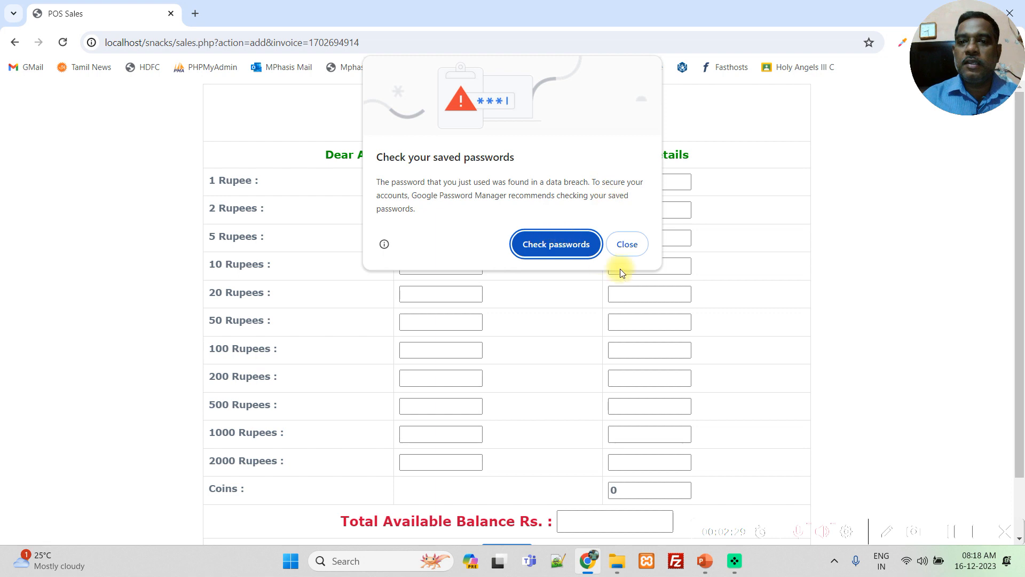
{"action": "left_click", "coordinate": [629, 249]}
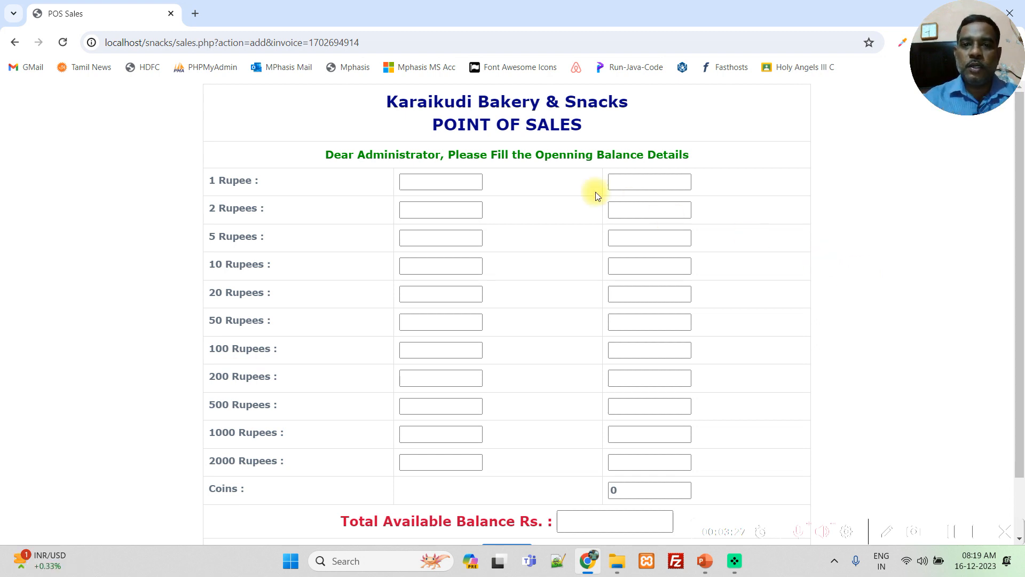
- Enter the opening balance counts: 1 for 1 Rupee, 4 for 5 Rupees, 5 for 50 Rupees, 3 for 200 Rupees and 1 for 500 Rupees
{"action": "left_click", "coordinate": [459, 180]}
{"action": "type", "text": "1"}
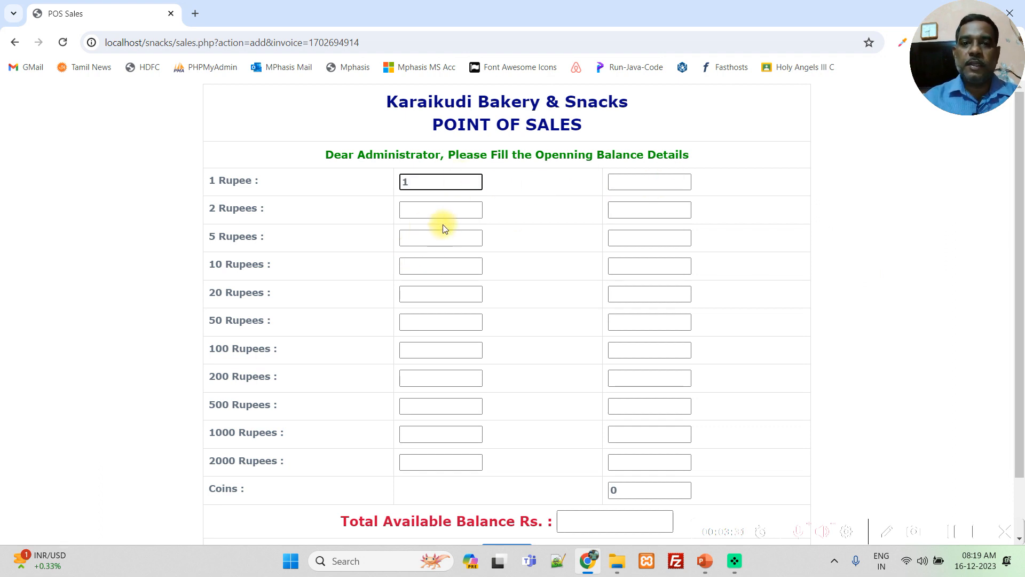
{"action": "left_click", "coordinate": [435, 240]}
{"action": "type", "text": "4"}
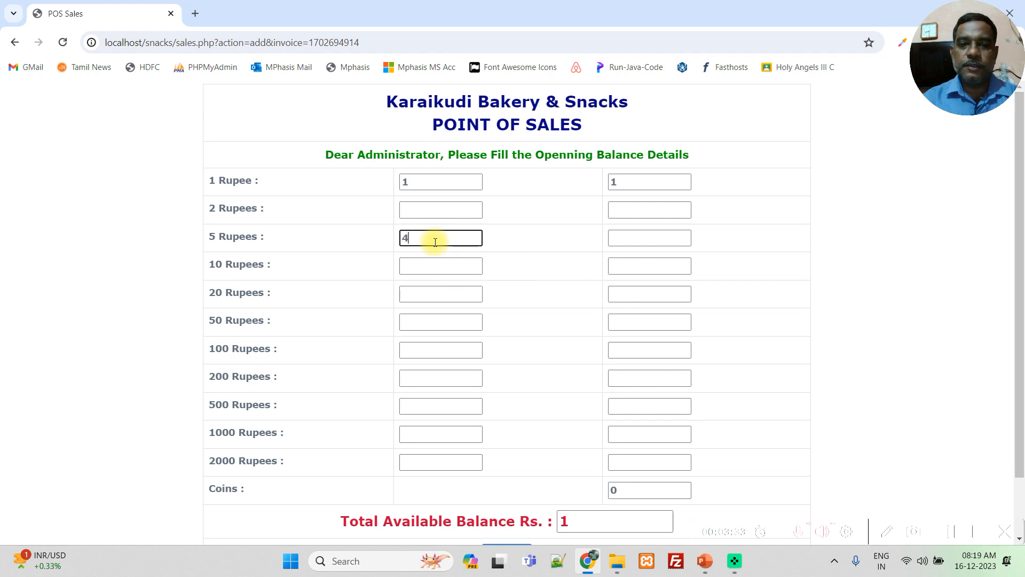
{"action": "left_click", "coordinate": [443, 320]}
{"action": "type", "text": "5"}
{"action": "left_click", "coordinate": [441, 378]}
{"action": "type", "text": "3"}
{"action": "left_click", "coordinate": [448, 408]}
{"action": "type", "text": "1"}
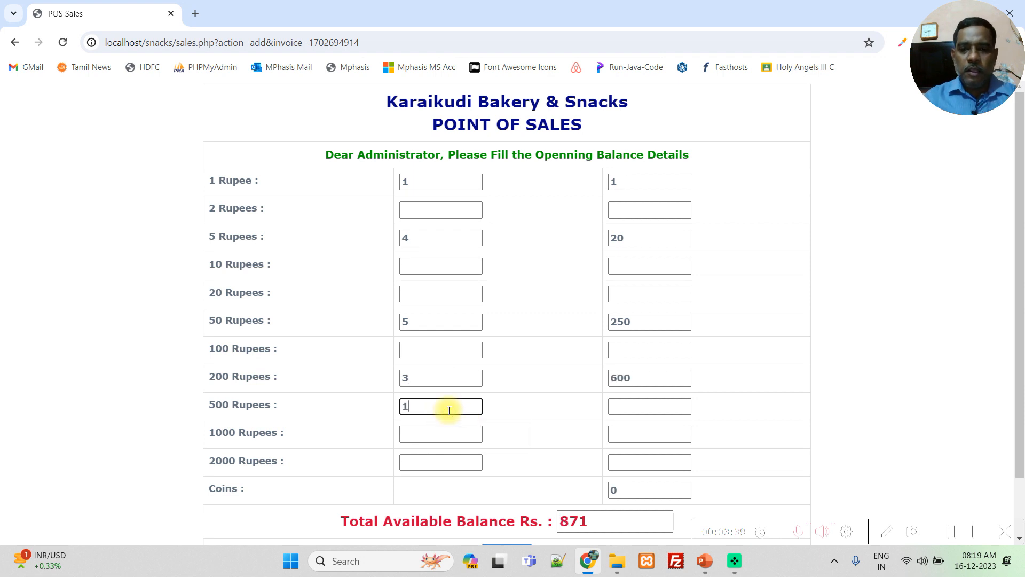
- Submit the completed opening balance details
{"action": "left_click", "coordinate": [887, 346]}
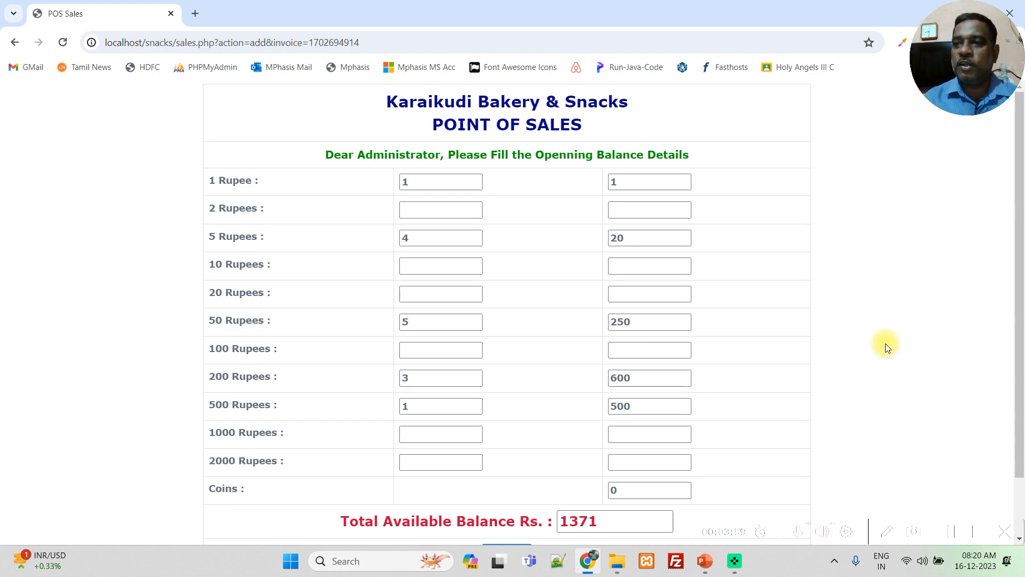
{"action": "scroll", "coordinate": [828, 360], "scroll_direction": "down", "scroll_amount": 2}
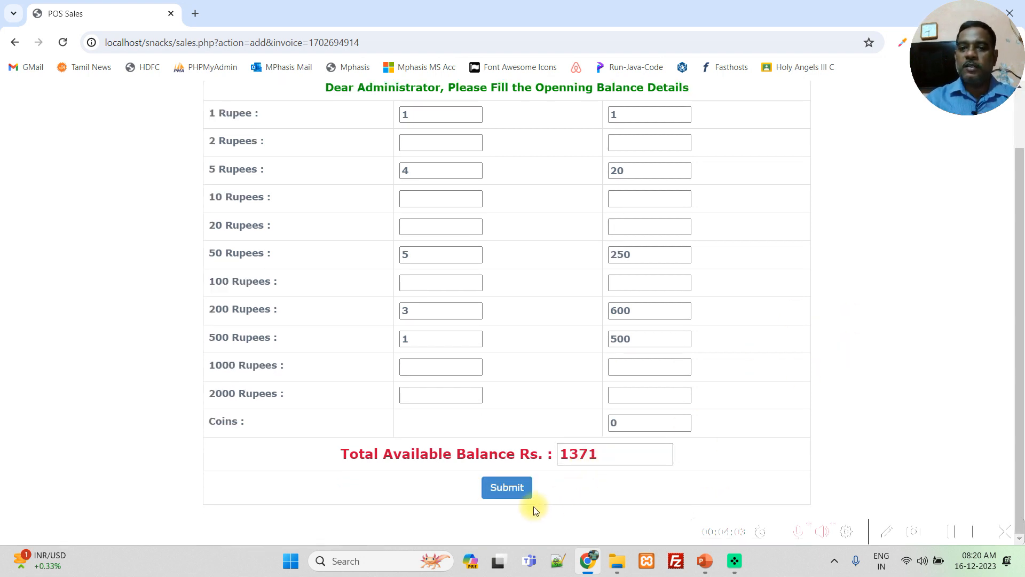
{"action": "left_click", "coordinate": [508, 491]}
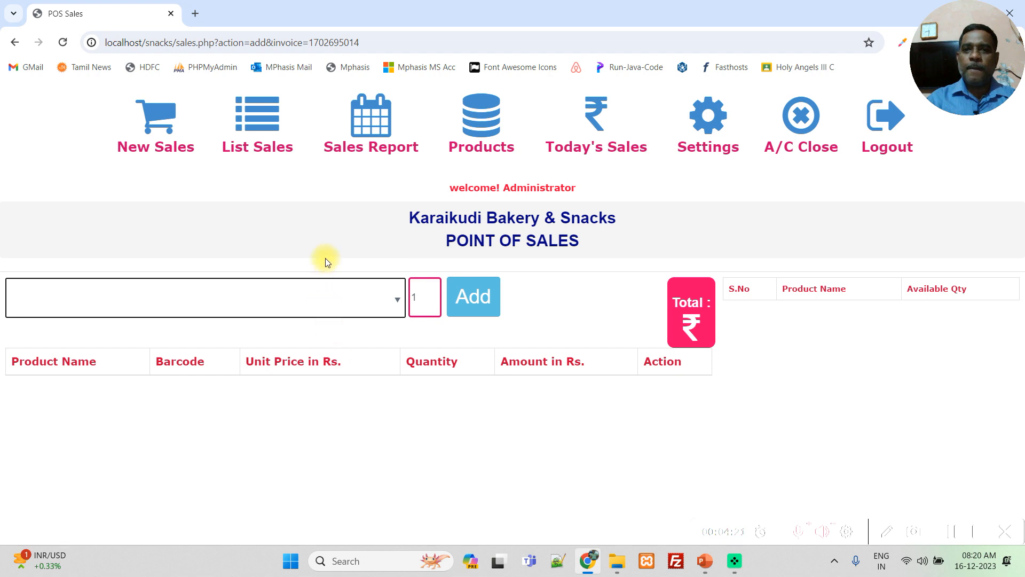
- Open the product list and start creating a new product
{"action": "left_click", "coordinate": [474, 138]}
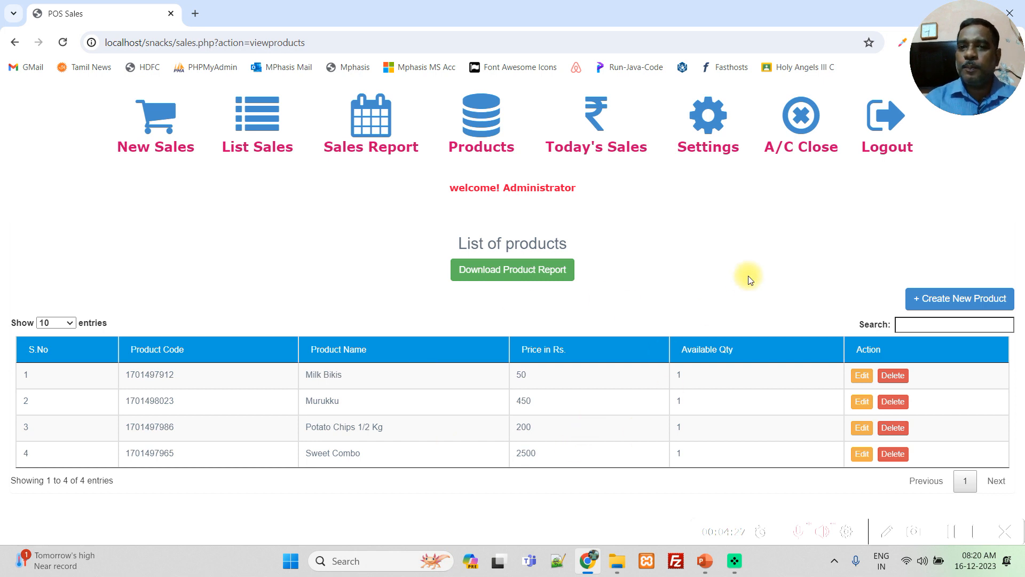
{"action": "left_click", "coordinate": [944, 302]}
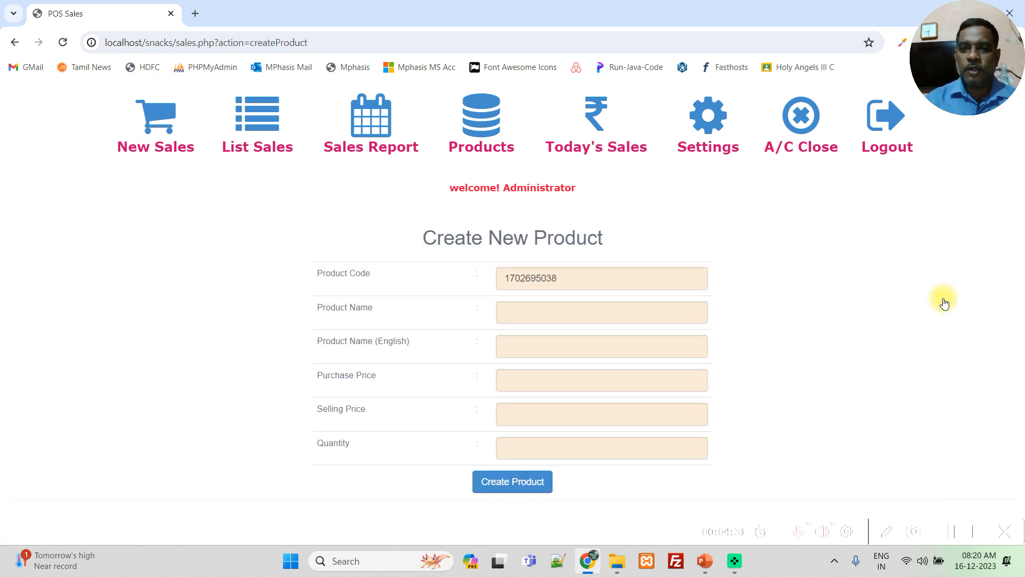
{"action": "double_click", "coordinate": [514, 278]}
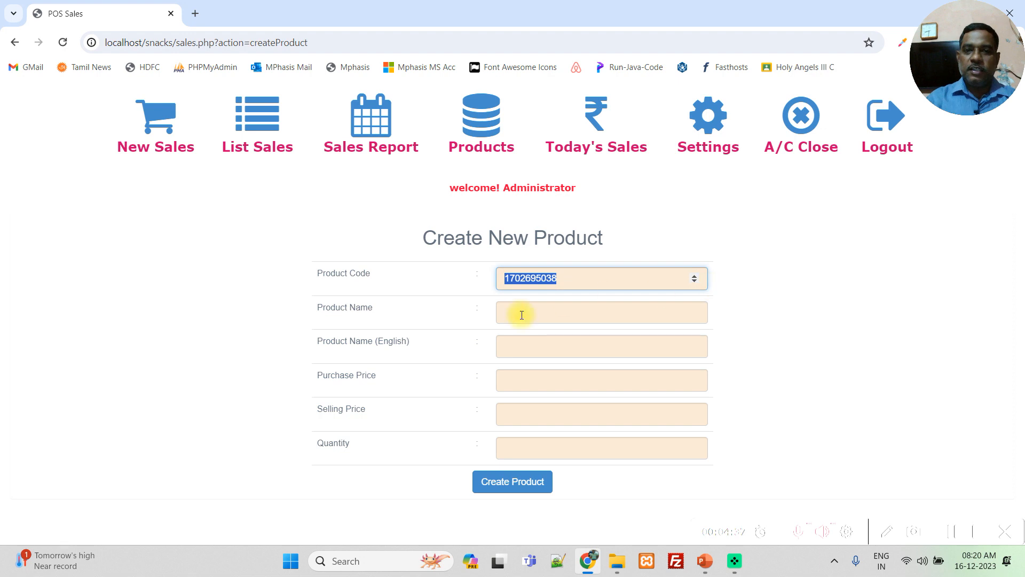
{"action": "left_click", "coordinate": [547, 280]}
{"action": "double_click", "coordinate": [548, 278]}
{"action": "key", "text": "BackSpace"}
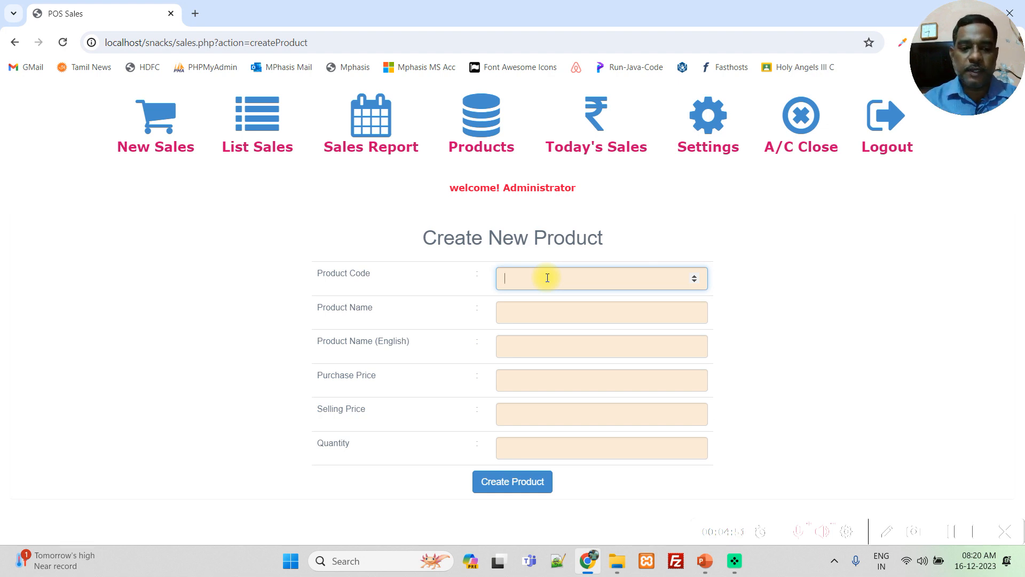
{"action": "key", "text": "ctrl+z"}
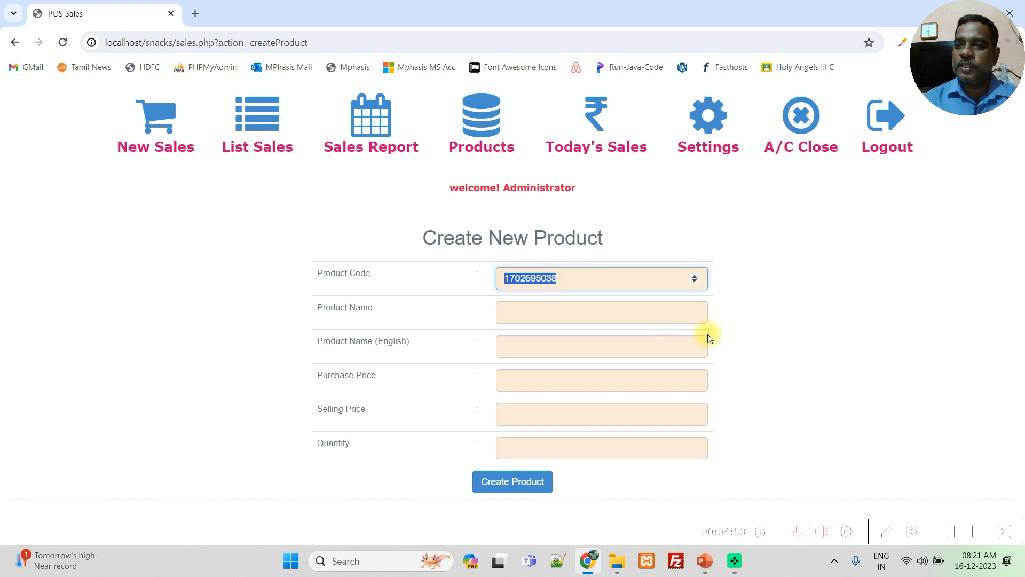
{"action": "left_click", "coordinate": [543, 319]}
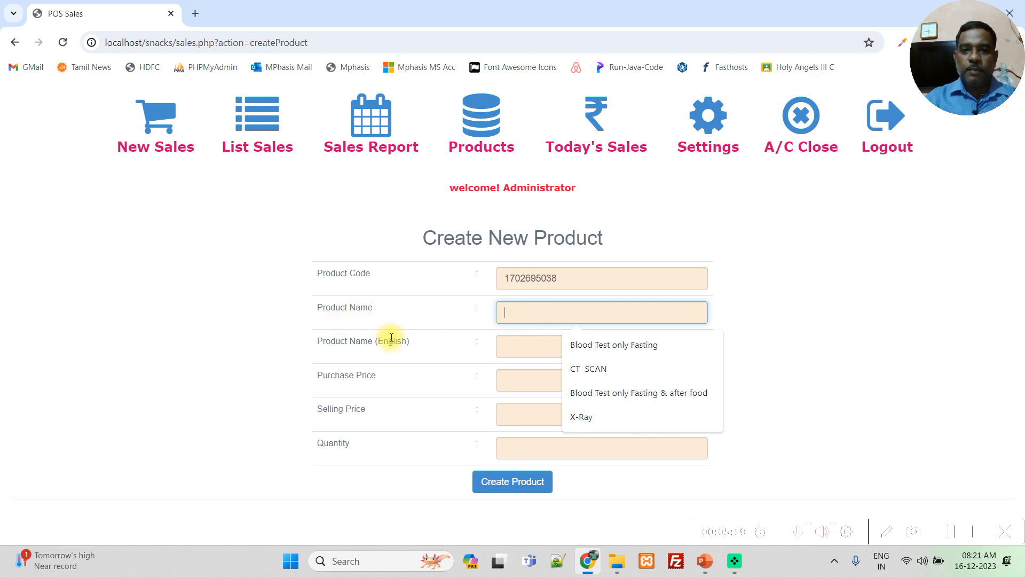
{"action": "triple_click", "coordinate": [363, 309]}
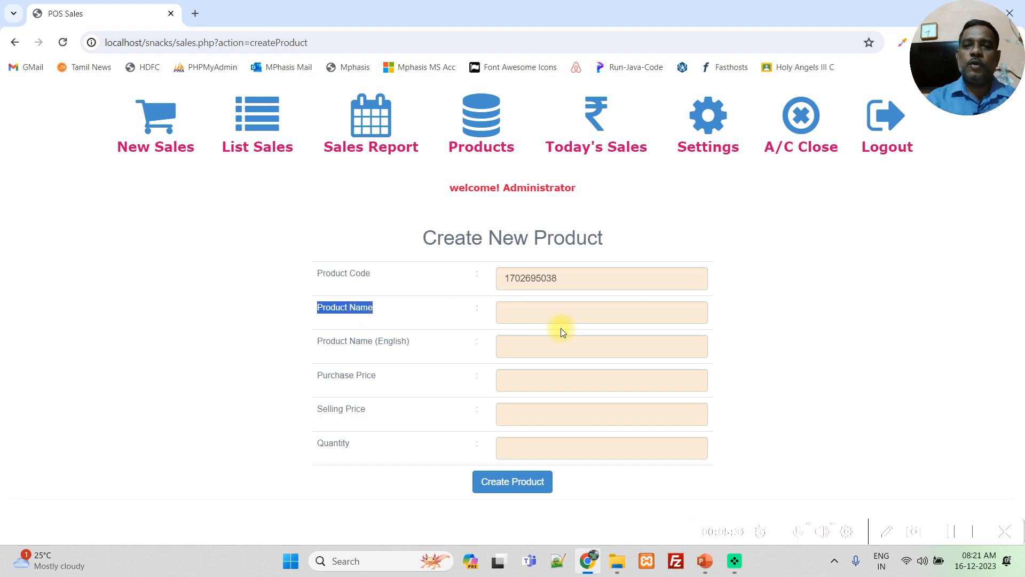
{"action": "left_click", "coordinate": [546, 314]}
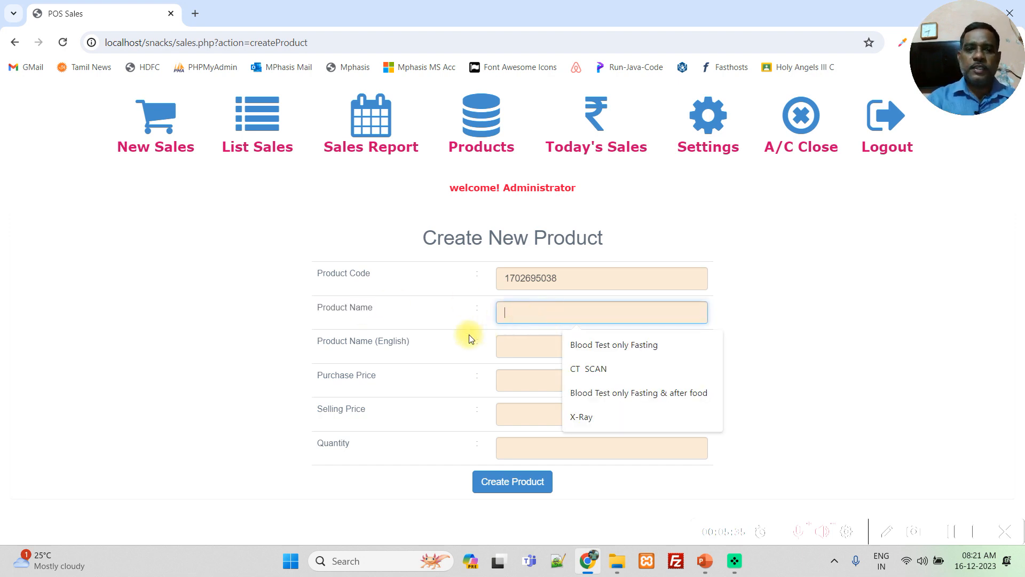
{"action": "triple_click", "coordinate": [378, 341]}
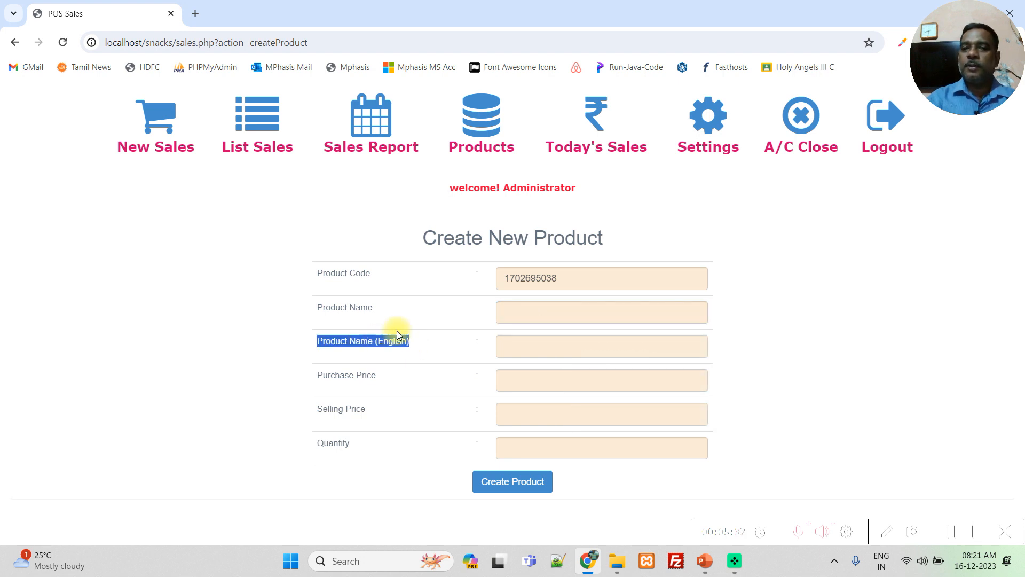
- Enter "1 Kg Dry Fruits" as the new product's name and copy it as the English product name
{"action": "left_click", "coordinate": [537, 313]}
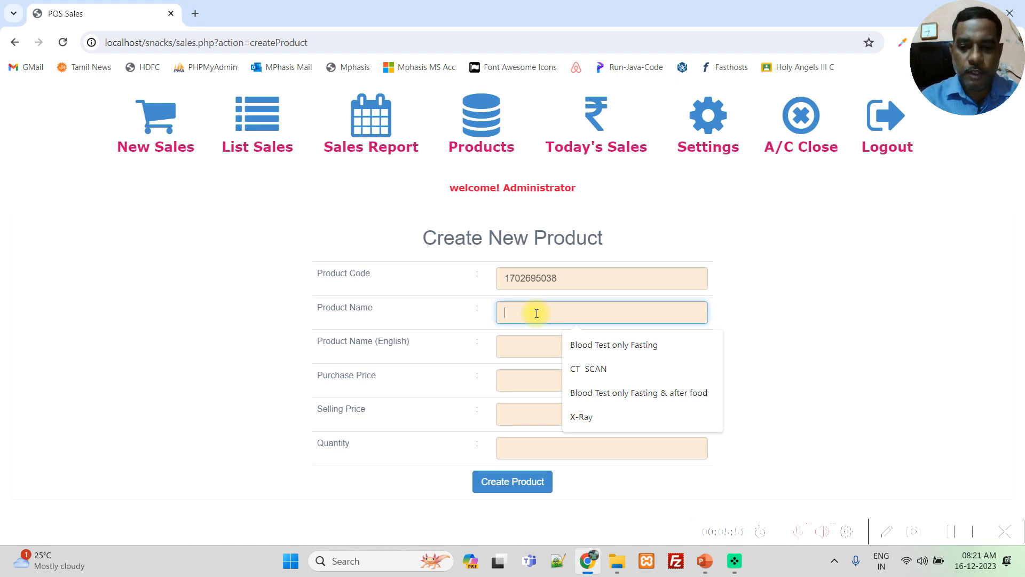
{"action": "type", "text": "1 Kg"}
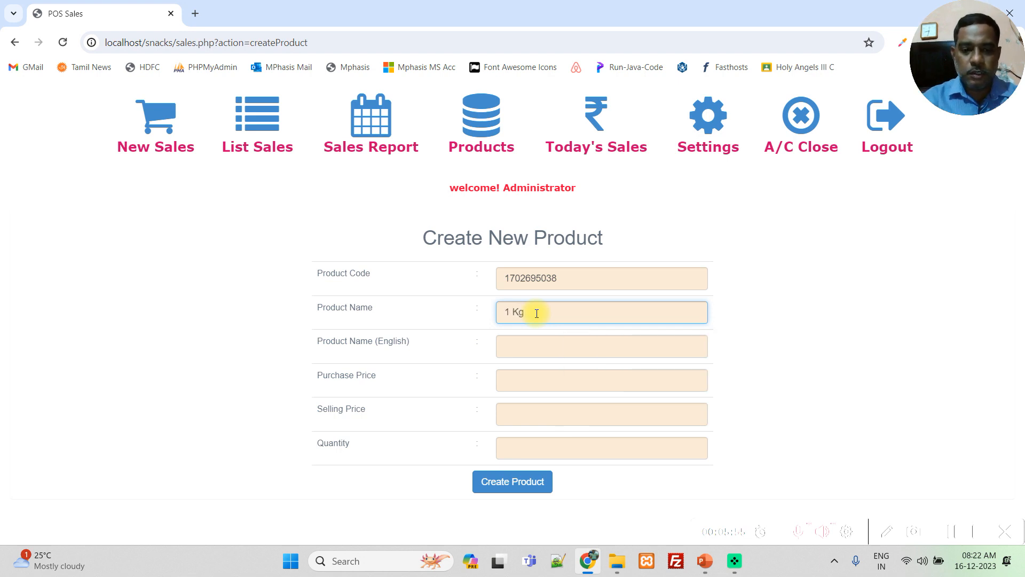
{"action": "type", "text": " Dry Fr"}
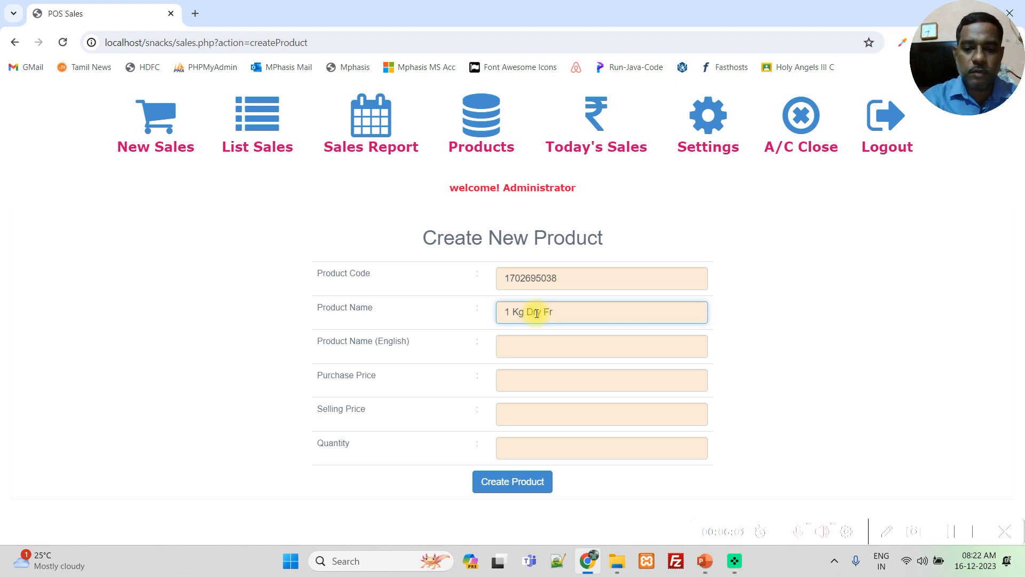
{"action": "type", "text": "uits"}
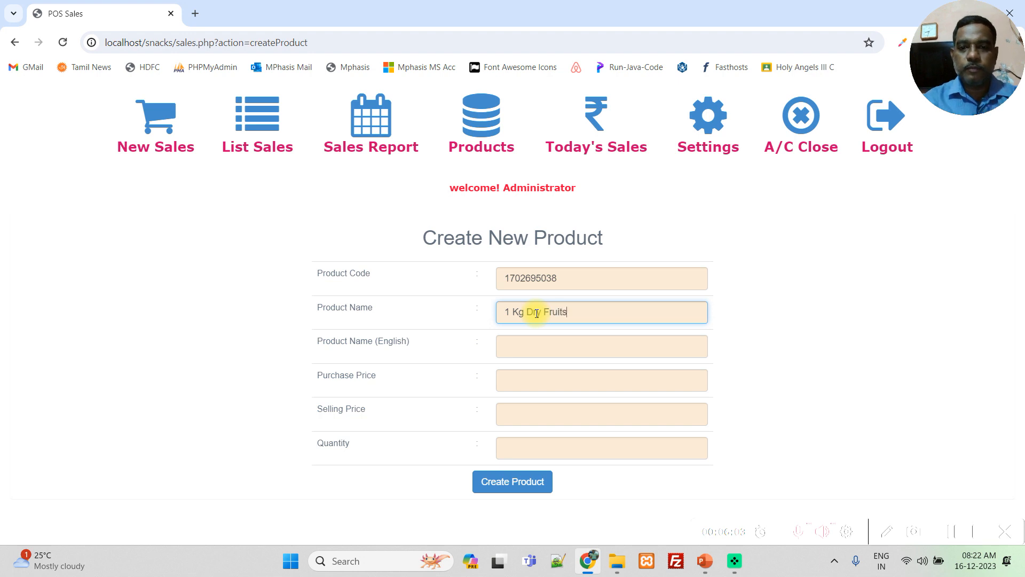
{"action": "key", "text": "ctrl+a"}
{"action": "key", "text": "ctrl+c"}
{"action": "left_click", "coordinate": [550, 344]}
{"action": "key", "text": "ctrl+v"}
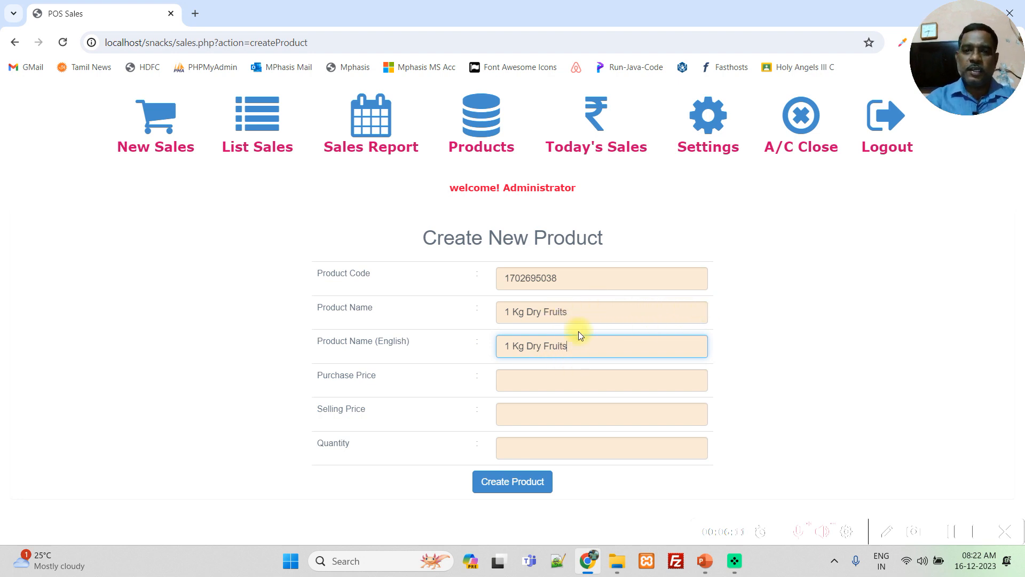
- Set the purchase price to 900, the selling price to 1200 and the quantity to 10, and create the product
{"action": "left_click", "coordinate": [545, 378]}
{"action": "type", "text": "900"}
{"action": "left_click", "coordinate": [514, 412]}
{"action": "type", "text": "1200"}
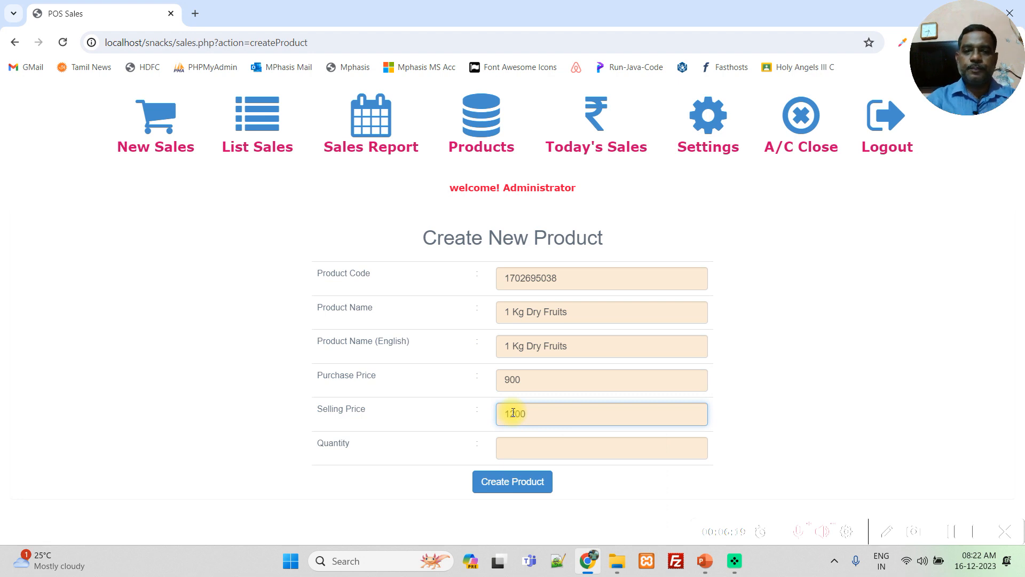
{"action": "left_click", "coordinate": [560, 450]}
{"action": "type", "text": "10"}
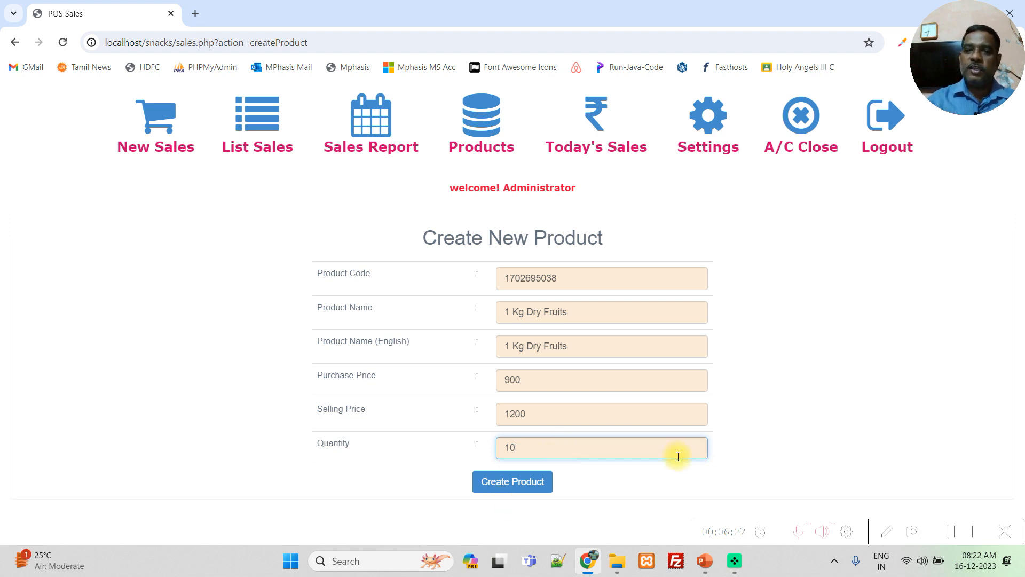
{"action": "left_click", "coordinate": [542, 482]}
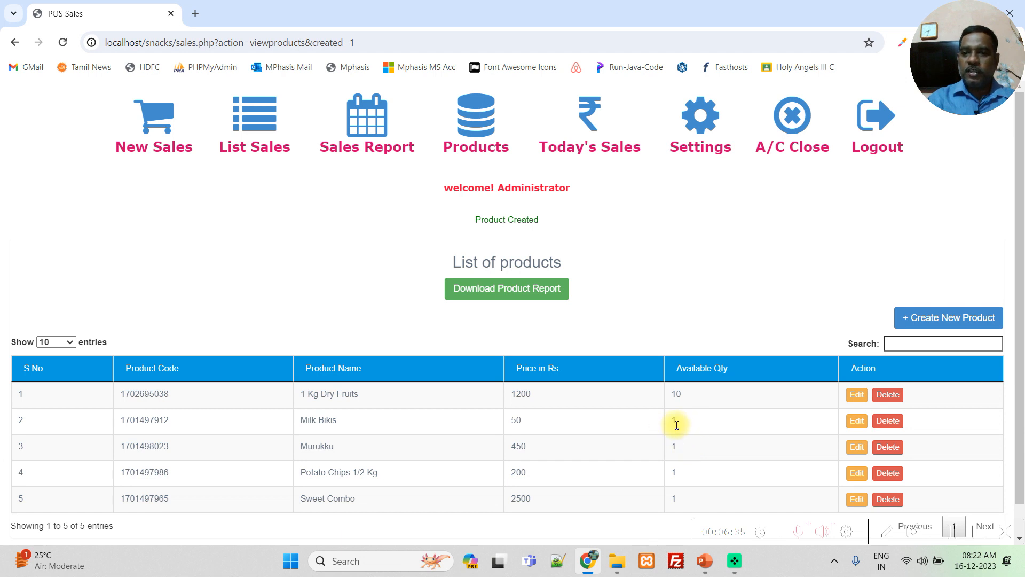
- Edit the Milk Bikis product to a quantity of 10 and save the update
{"action": "left_click", "coordinate": [857, 421]}
{"action": "left_click", "coordinate": [577, 452]}
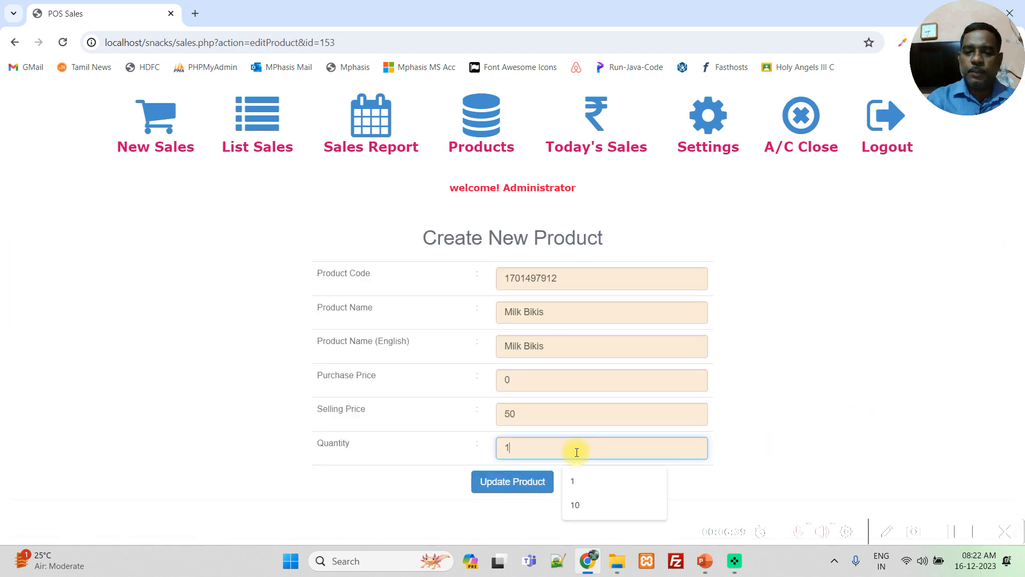
{"action": "type", "text": "0"}
{"action": "left_click", "coordinate": [495, 481]}
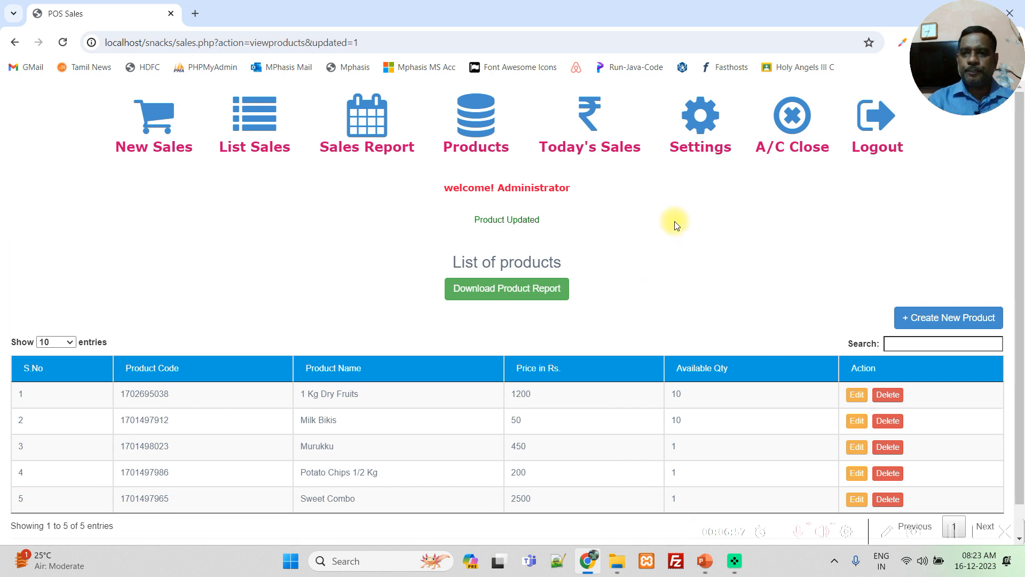
- Open the shop settings and review the company name, address, phone and receipt message fields
{"action": "left_click", "coordinate": [699, 132]}
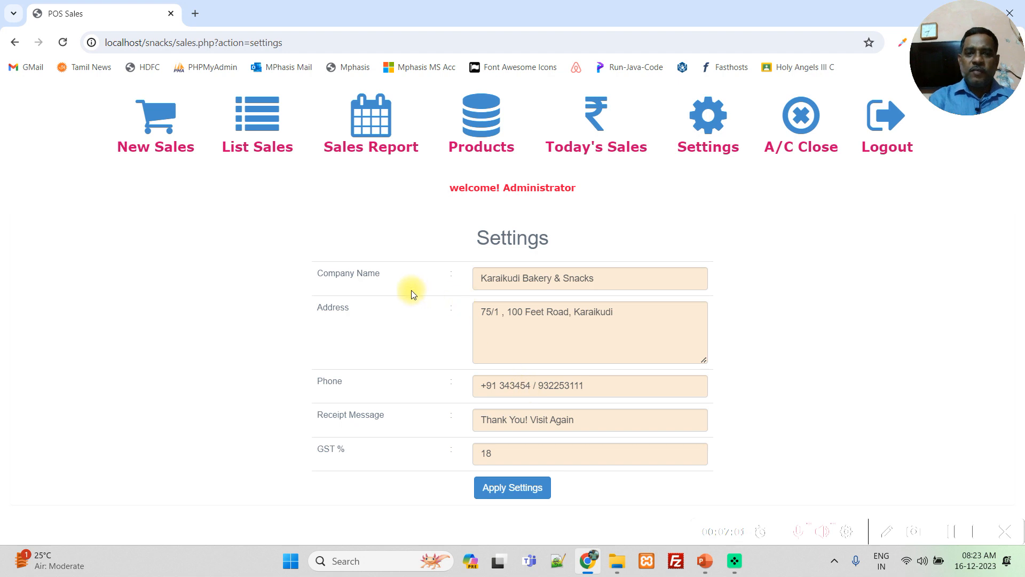
{"action": "left_click", "coordinate": [631, 280]}
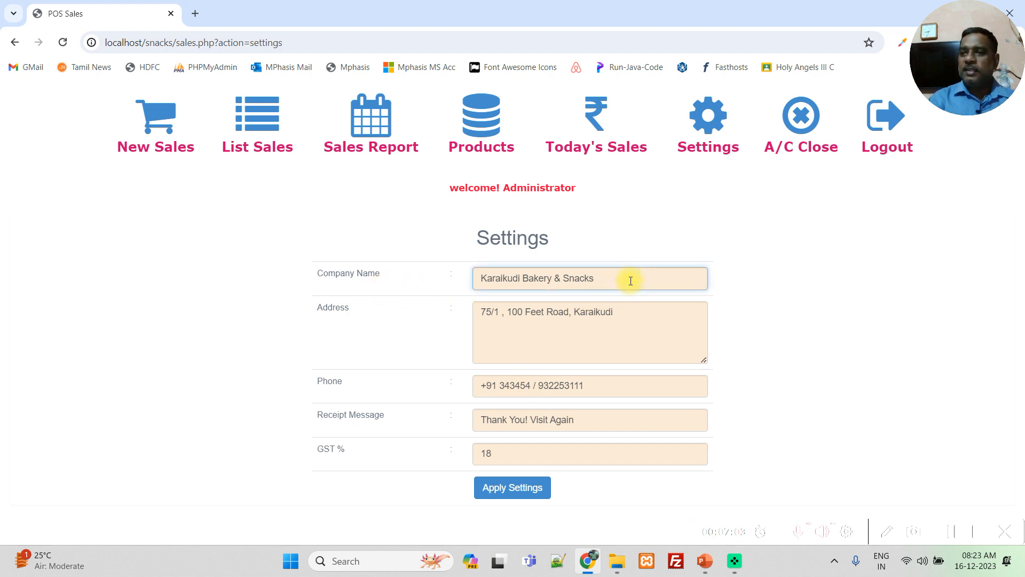
{"action": "left_click", "coordinate": [640, 335]}
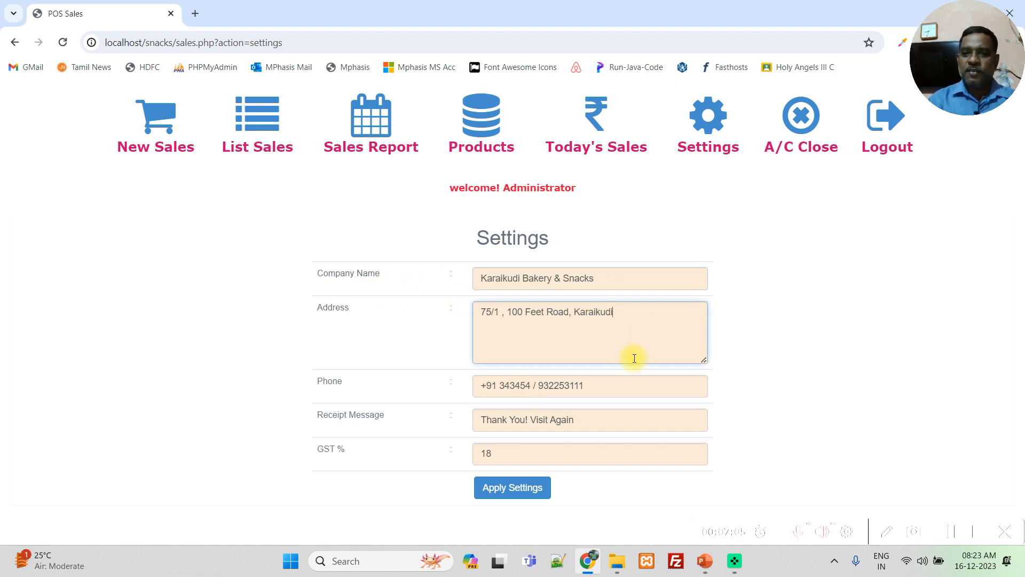
{"action": "left_click", "coordinate": [622, 380]}
{"action": "left_click", "coordinate": [620, 417]}
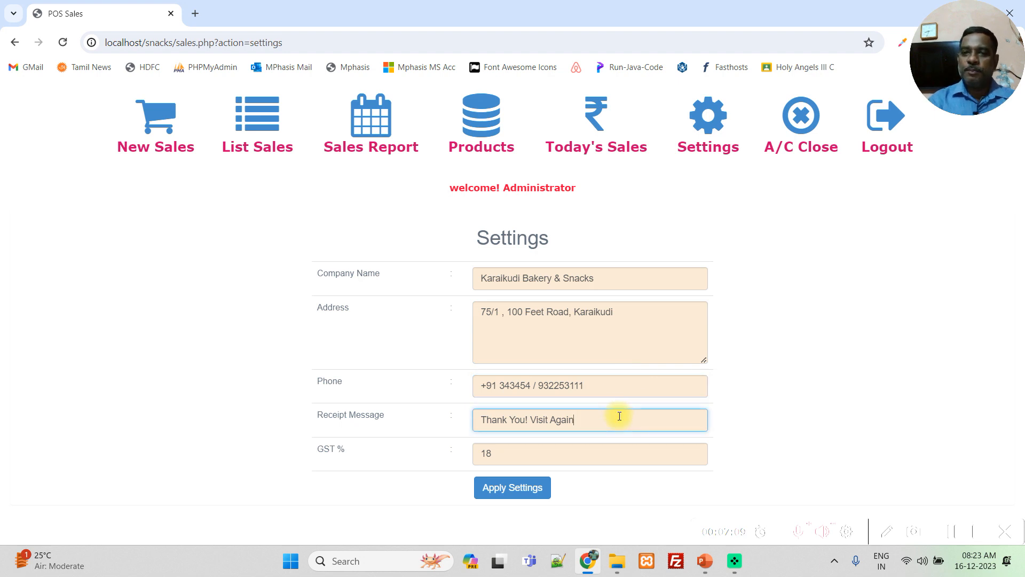
{"action": "triple_click", "coordinate": [500, 277]}
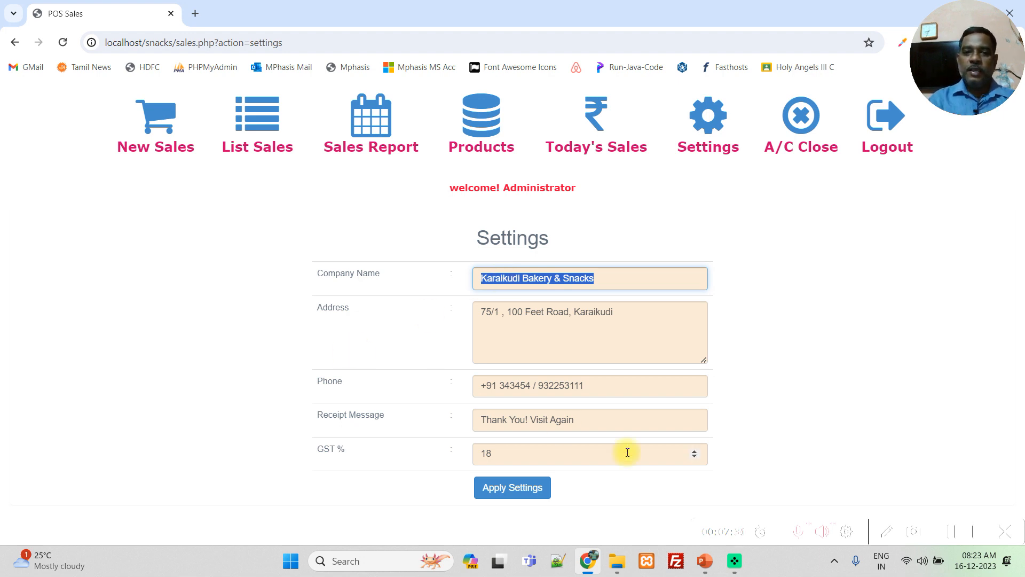
{"action": "triple_click", "coordinate": [590, 422]}
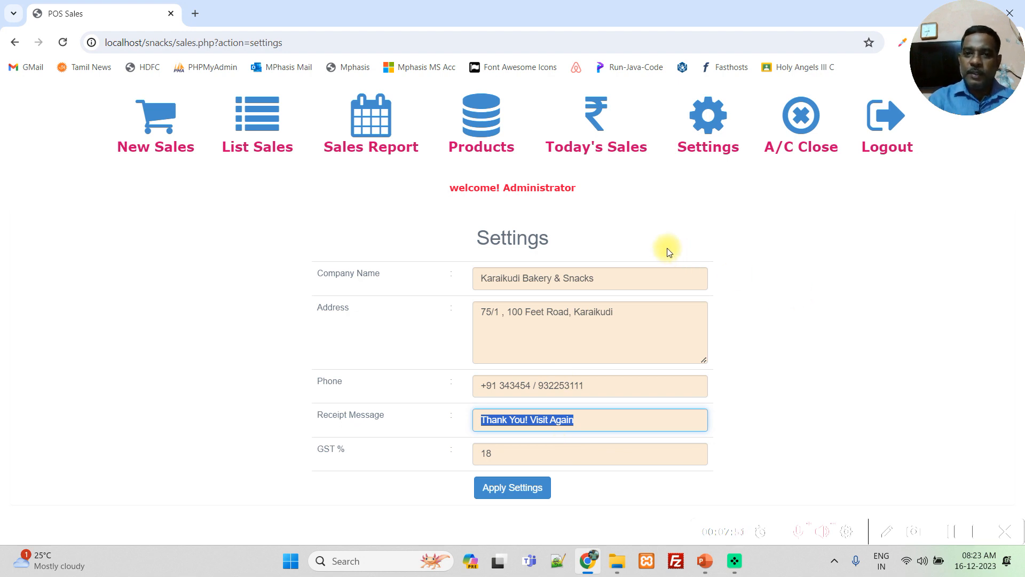
- Go over the company name, address and phone fields in the shop settings once more
{"action": "triple_click", "coordinate": [540, 279]}
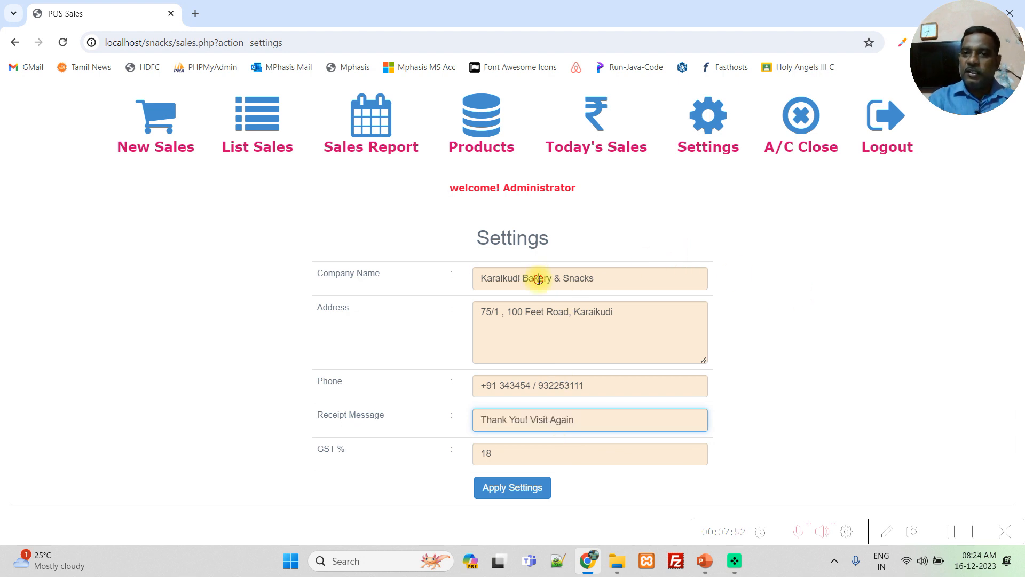
{"action": "triple_click", "coordinate": [548, 313]}
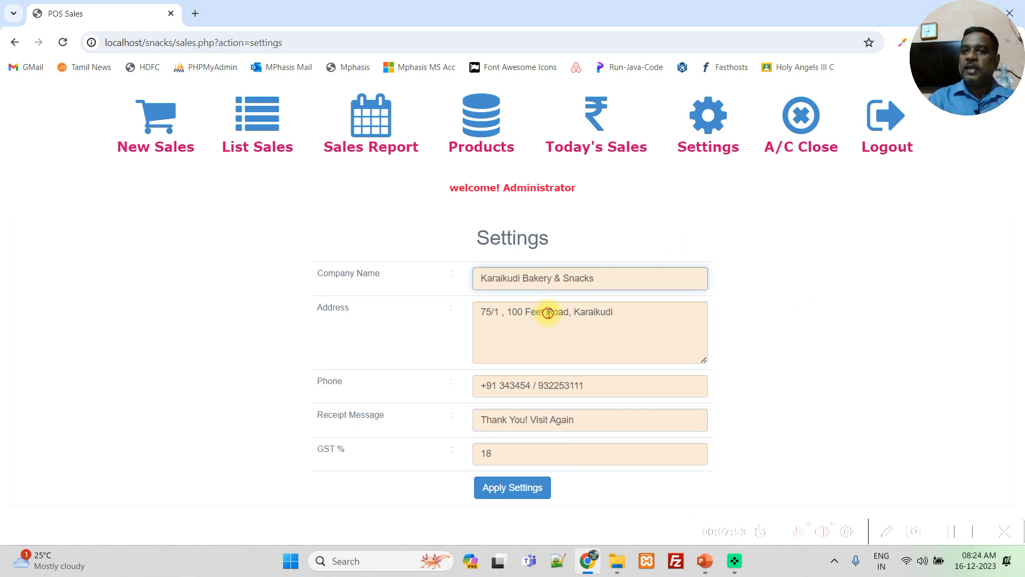
{"action": "left_click", "coordinate": [535, 386]}
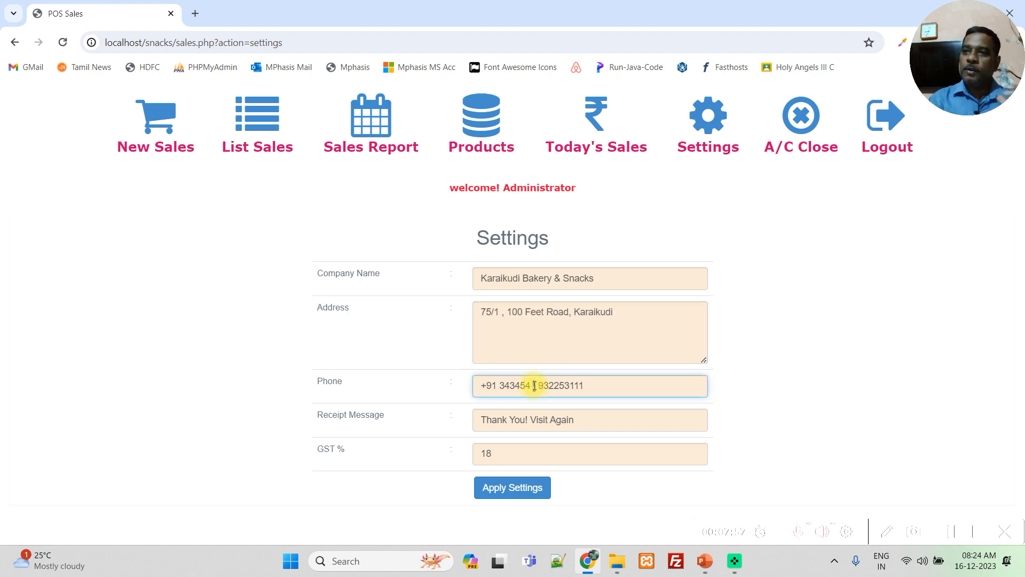
{"action": "double_click", "coordinate": [534, 386]}
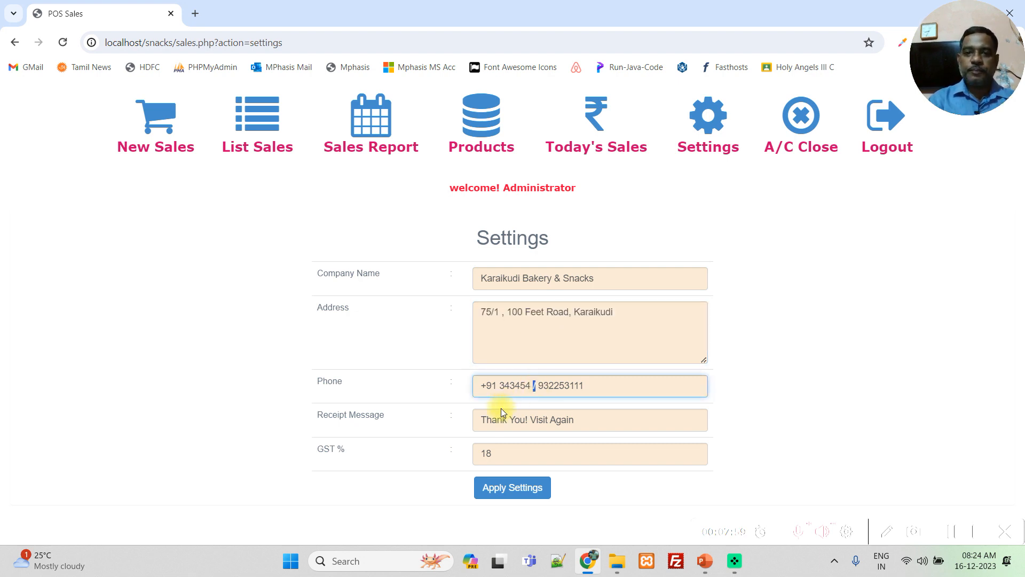
- Change the receipt message to "Happy New Year", check the GST percentage field and apply the settings
{"action": "triple_click", "coordinate": [511, 427]}
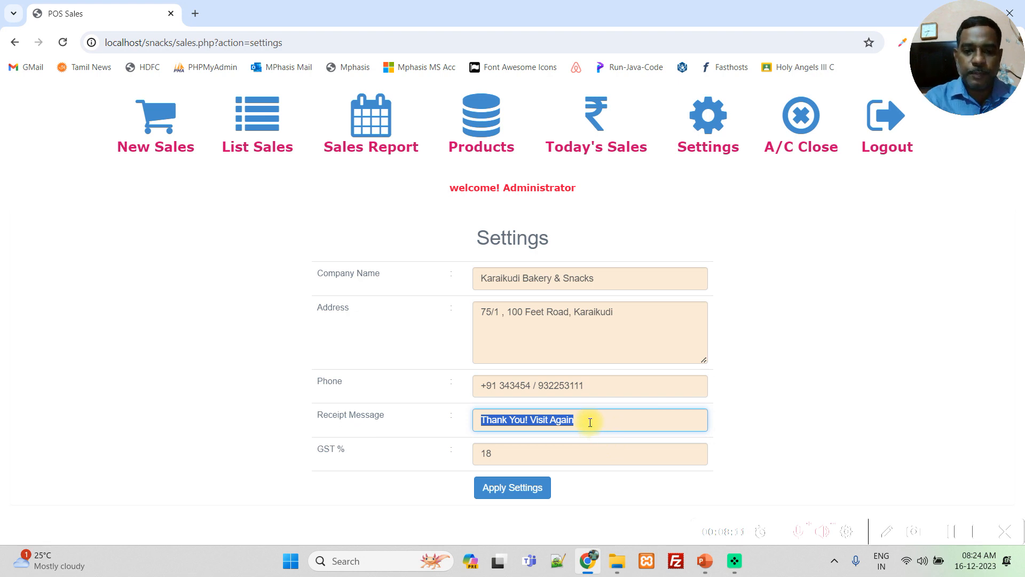
{"action": "type", "text": "Happy"}
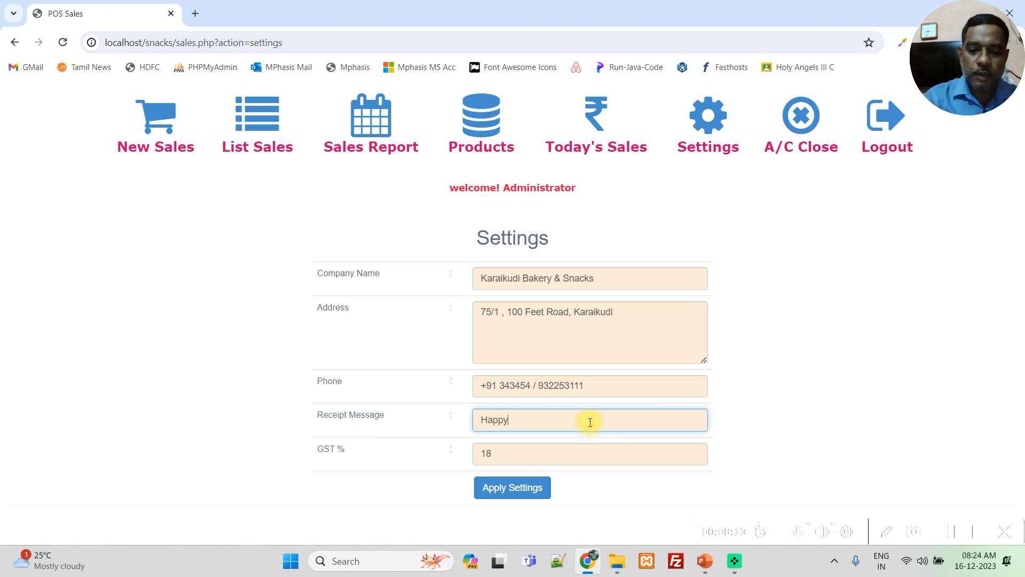
{"action": "type", "text": " New Year"}
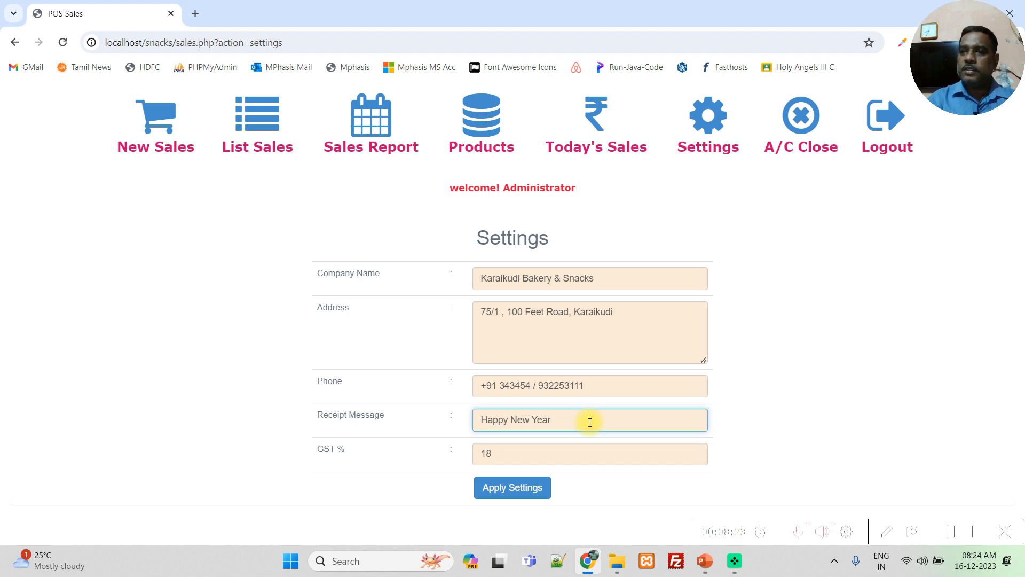
{"action": "left_click", "coordinate": [503, 453]}
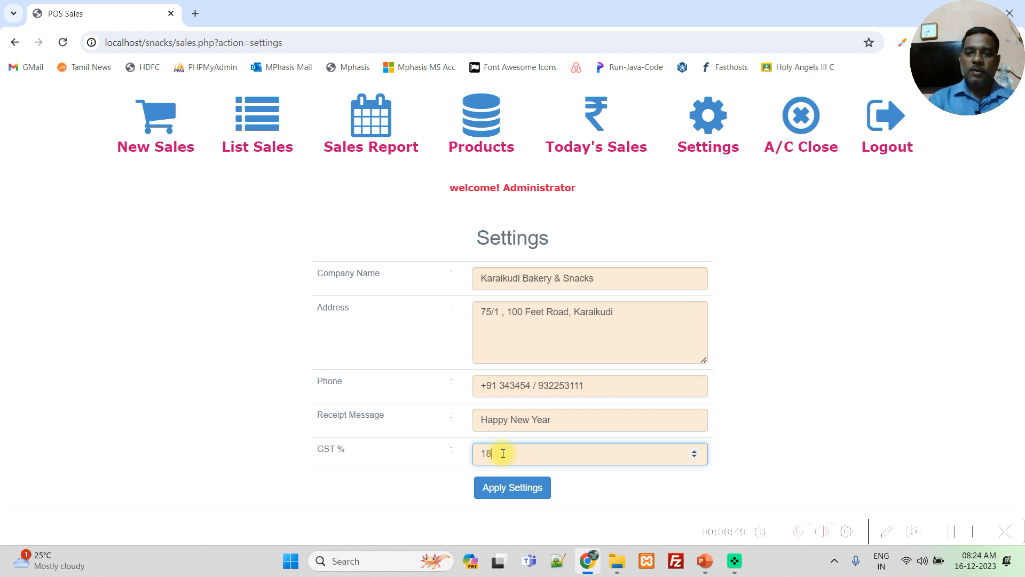
{"action": "left_click", "coordinate": [492, 492]}
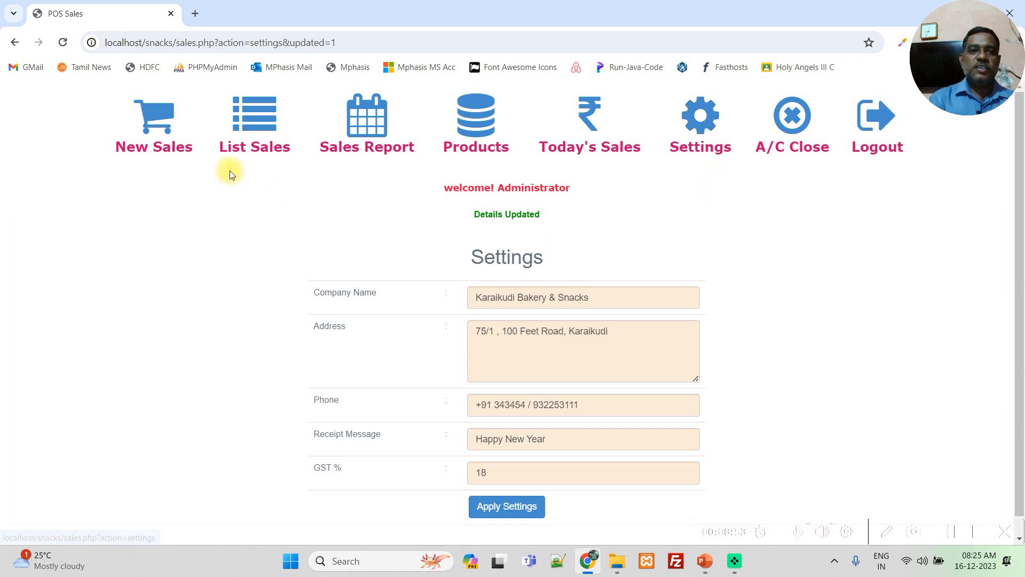
- Start a new sale and add the 1 Kg Dry Fruits product with a quantity of 1
{"action": "left_click", "coordinate": [146, 115]}
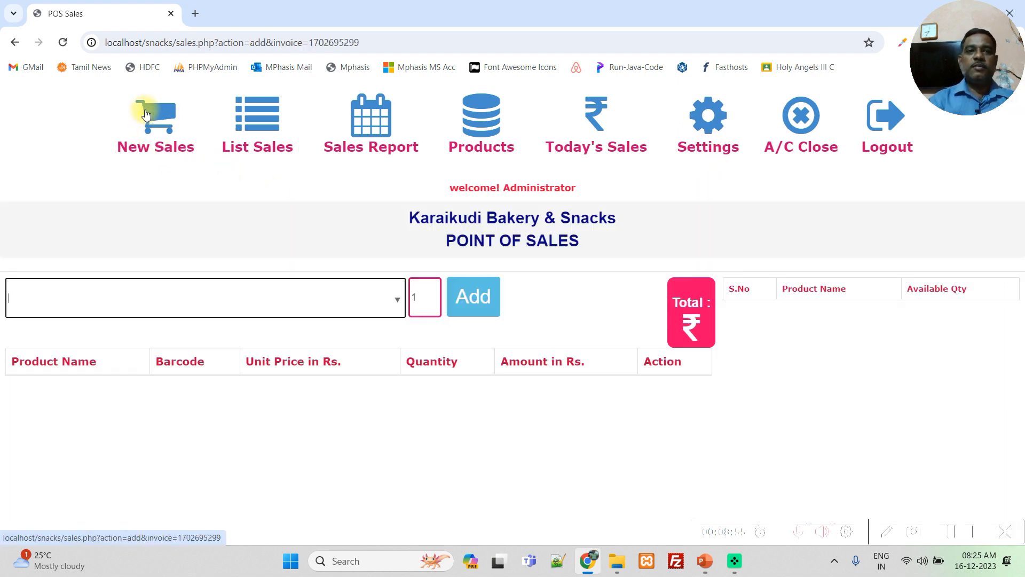
{"action": "left_click", "coordinate": [180, 299]}
{"action": "left_click", "coordinate": [180, 300]}
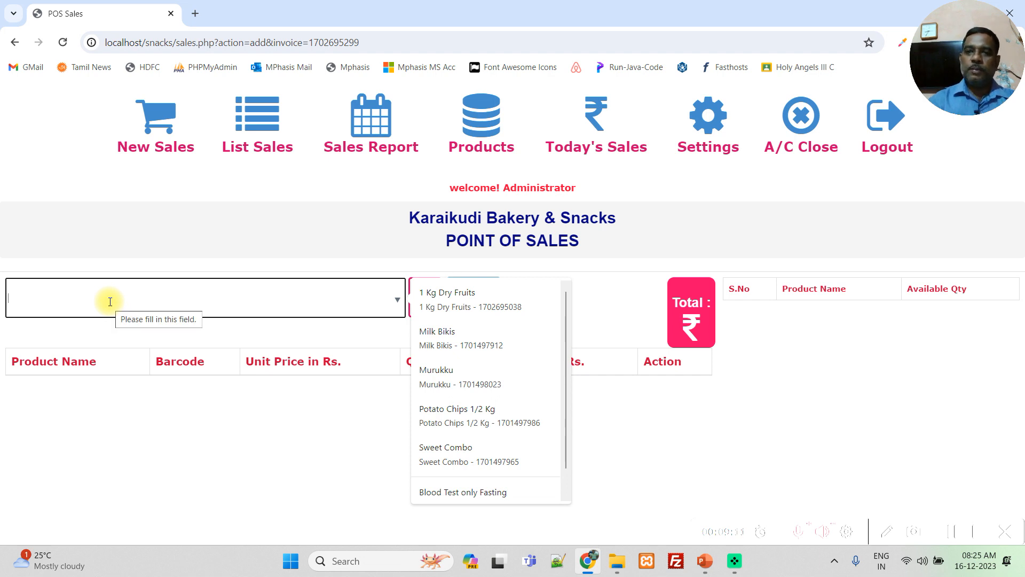
{"action": "type", "text": "dry"}
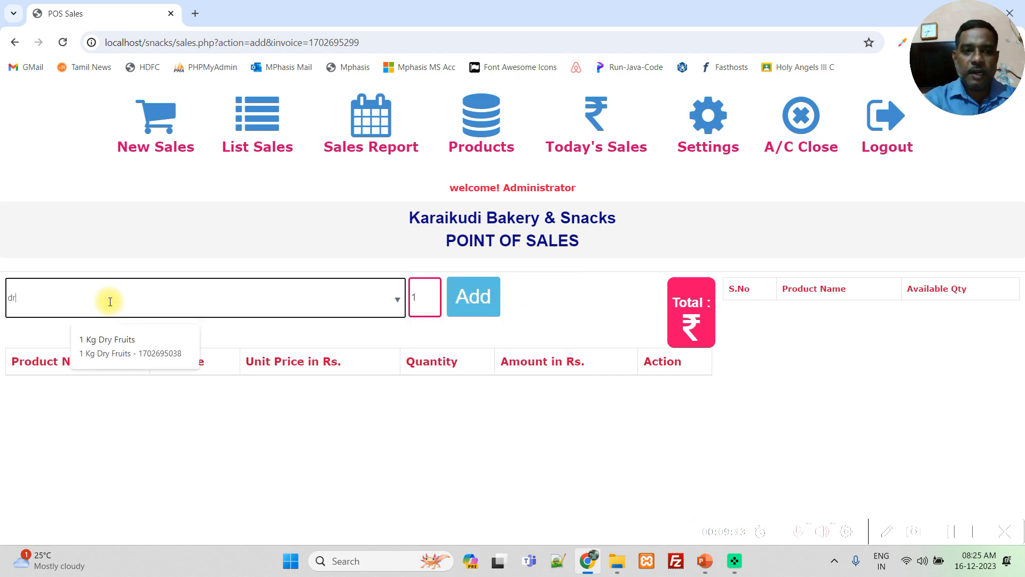
{"action": "left_click", "coordinate": [97, 354]}
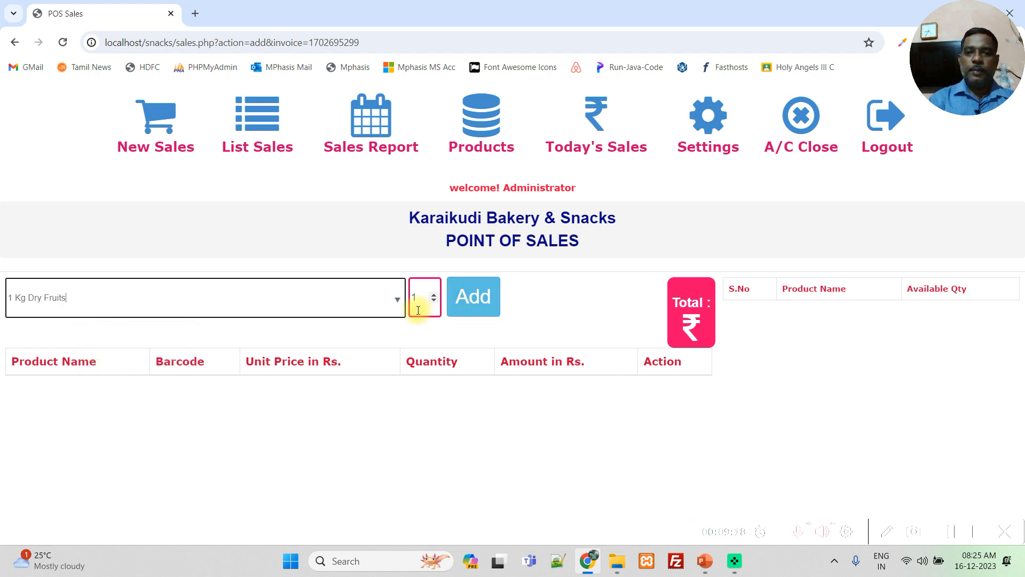
{"action": "left_click", "coordinate": [474, 299]}
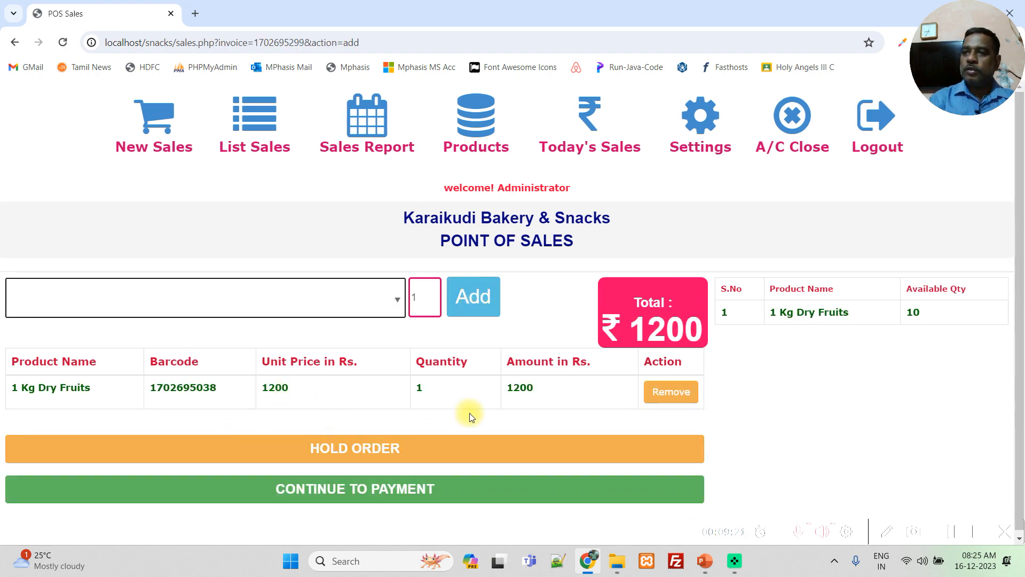
- Add Milk Bikis with a quantity of 1 to the current sale and put the order on hold
{"action": "left_click", "coordinate": [289, 299]}
{"action": "left_click", "coordinate": [289, 299]}
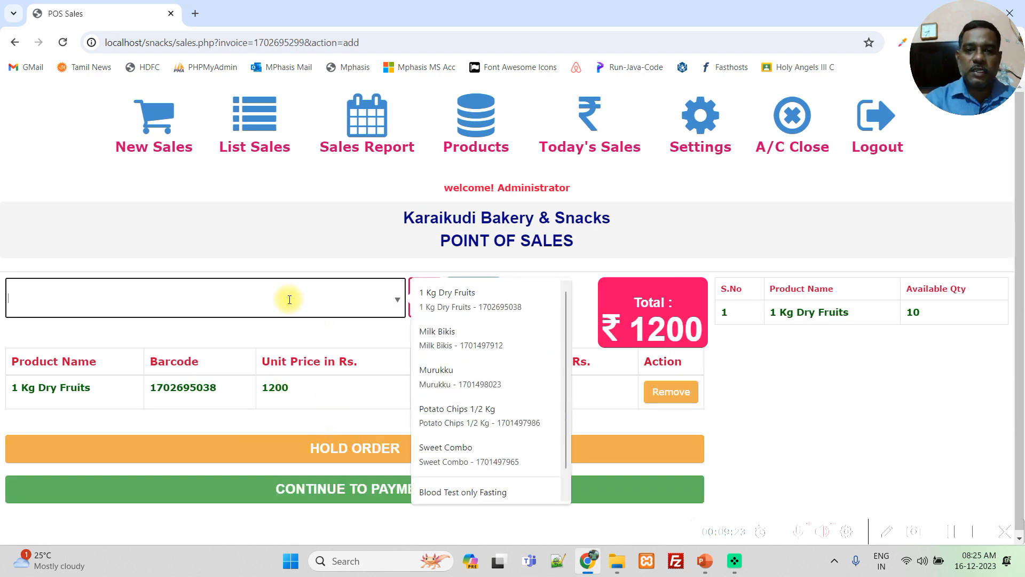
{"action": "type", "text": "bis"}
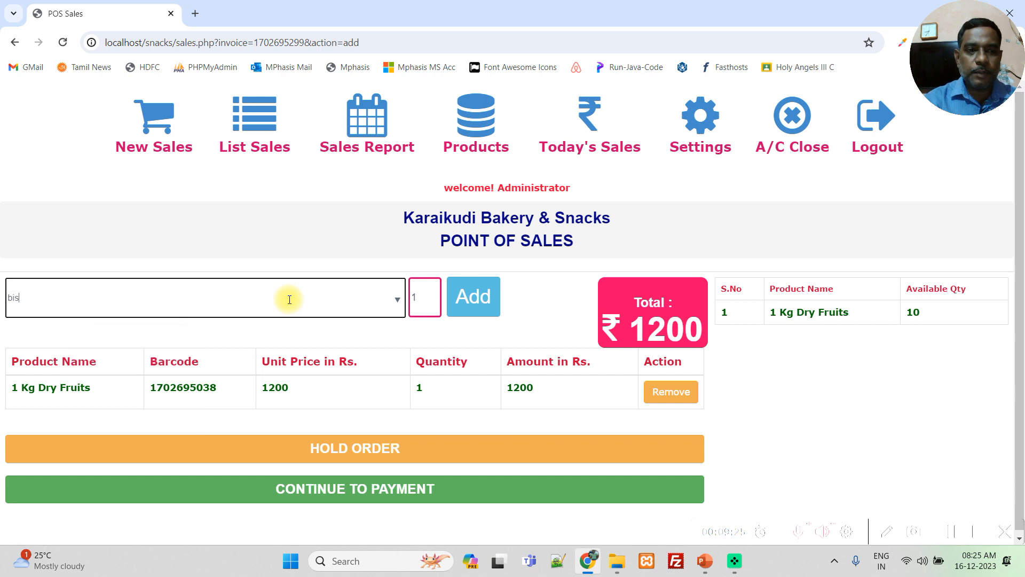
{"action": "key", "text": "BackSpace"}
{"action": "key", "text": "BackSpace"}
{"action": "key", "text": "BackSpace"}
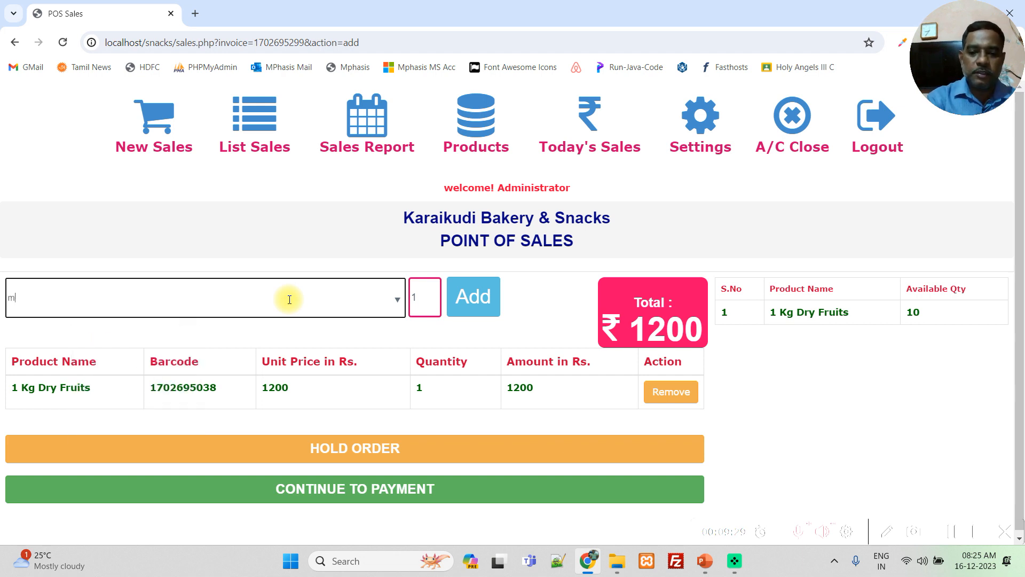
{"action": "type", "text": "mi"}
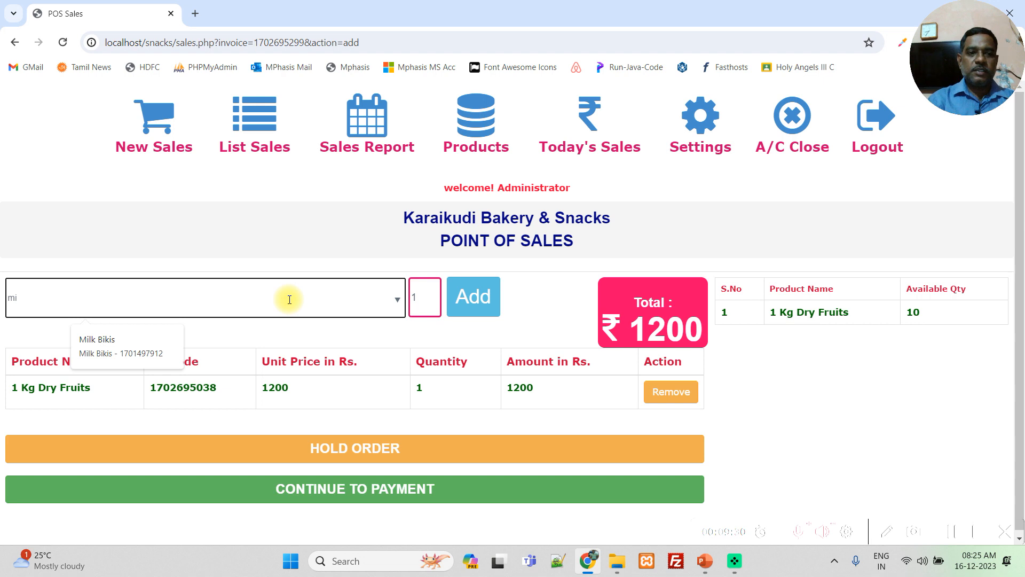
{"action": "left_click", "coordinate": [120, 345]}
{"action": "left_click", "coordinate": [458, 314]}
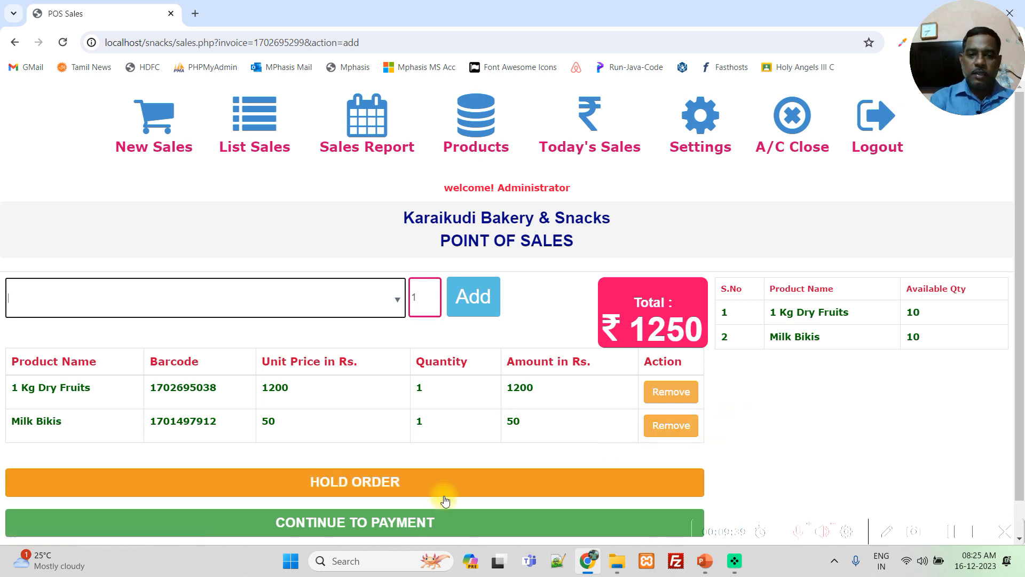
{"action": "scroll", "coordinate": [799, 426], "scroll_direction": "down", "scroll_amount": 1}
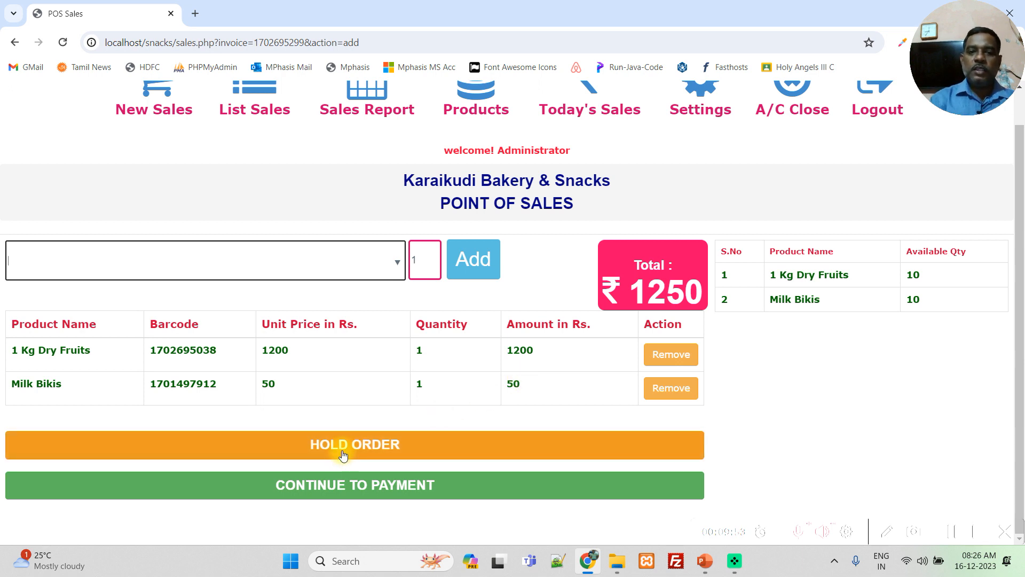
{"action": "left_click", "coordinate": [342, 453]}
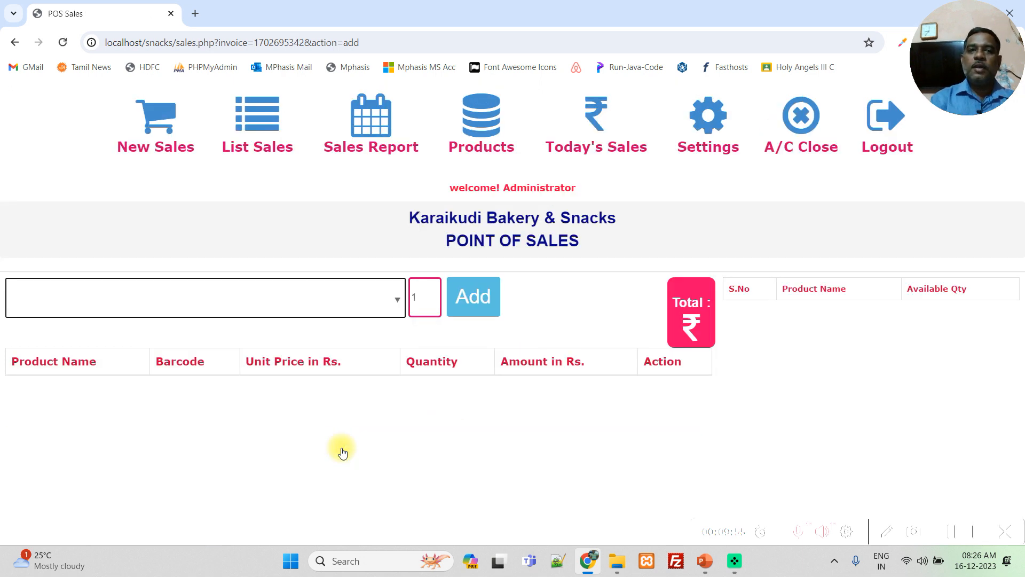
- Add Potato Chips 1/2 Kg and Murukku to the new sale, each with a quantity of 1
{"action": "left_click", "coordinate": [366, 299]}
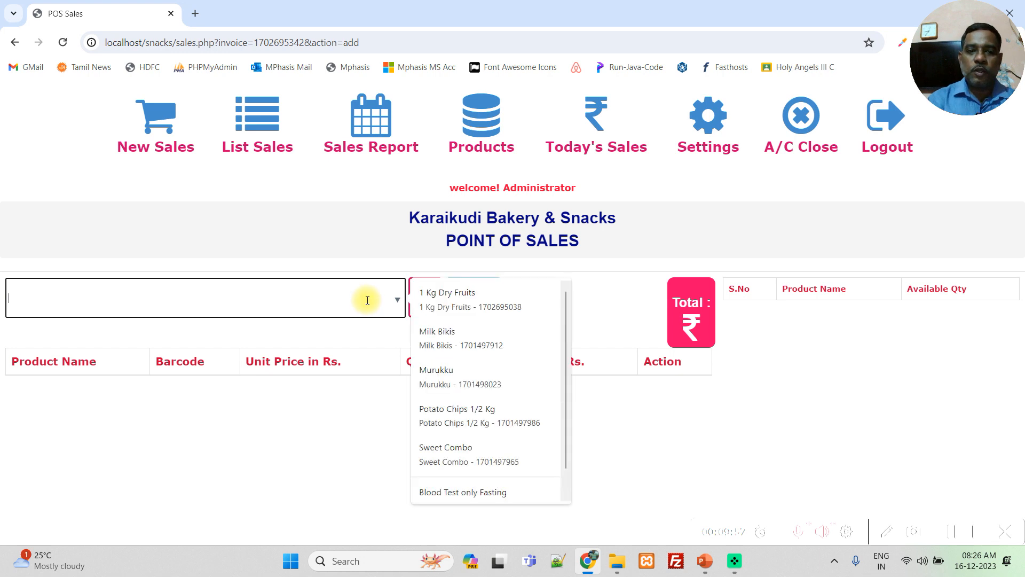
{"action": "left_click", "coordinate": [469, 416]}
{"action": "left_click", "coordinate": [479, 299]}
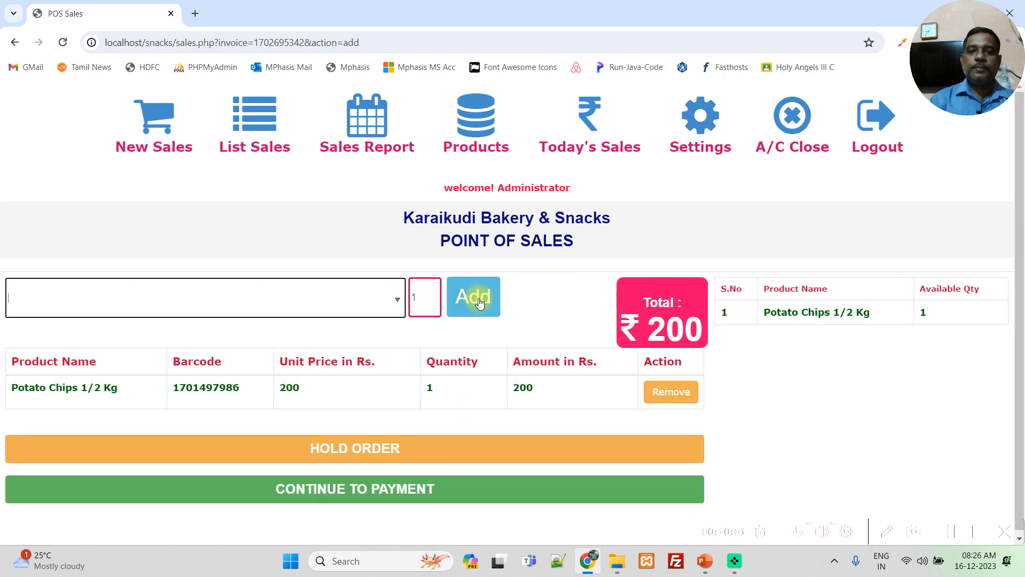
{"action": "left_click", "coordinate": [351, 300]}
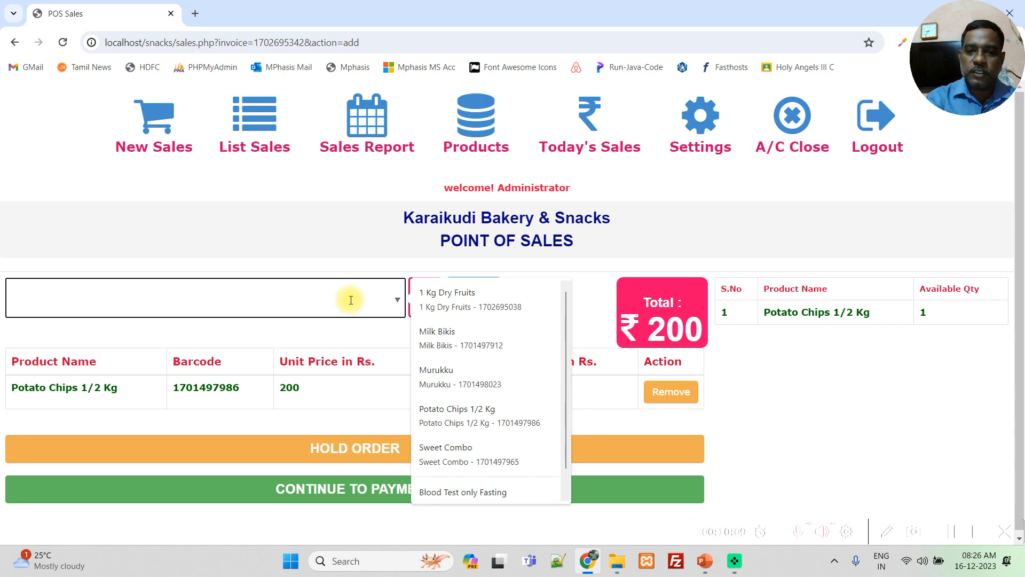
{"action": "type", "text": "mu"}
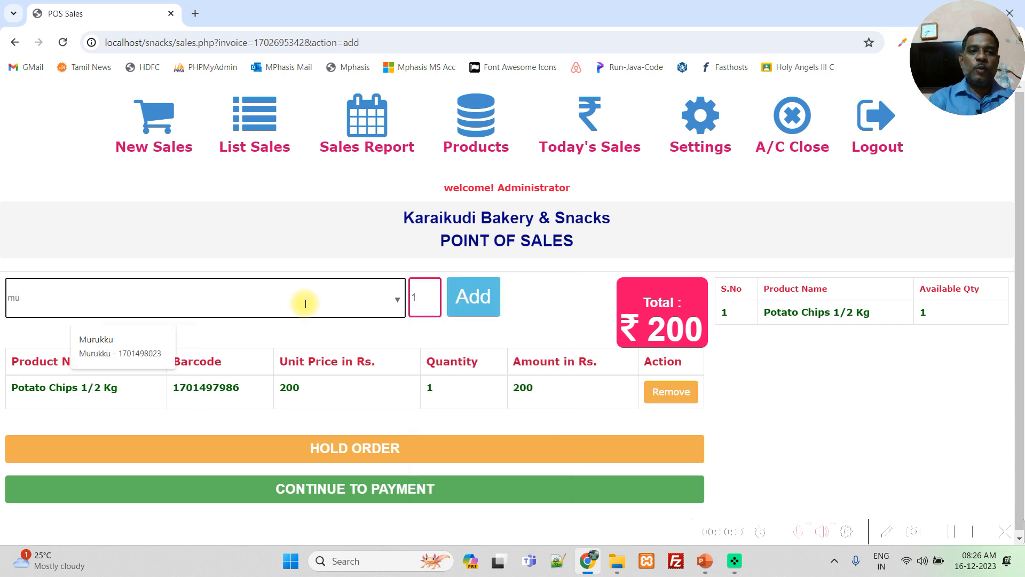
{"action": "left_click", "coordinate": [112, 346]}
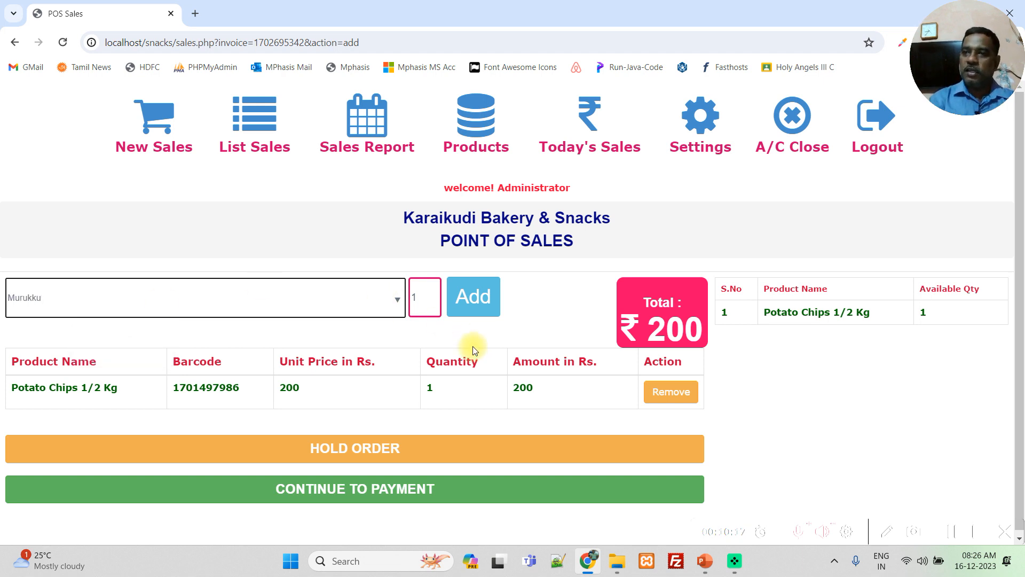
{"action": "left_click", "coordinate": [475, 310]}
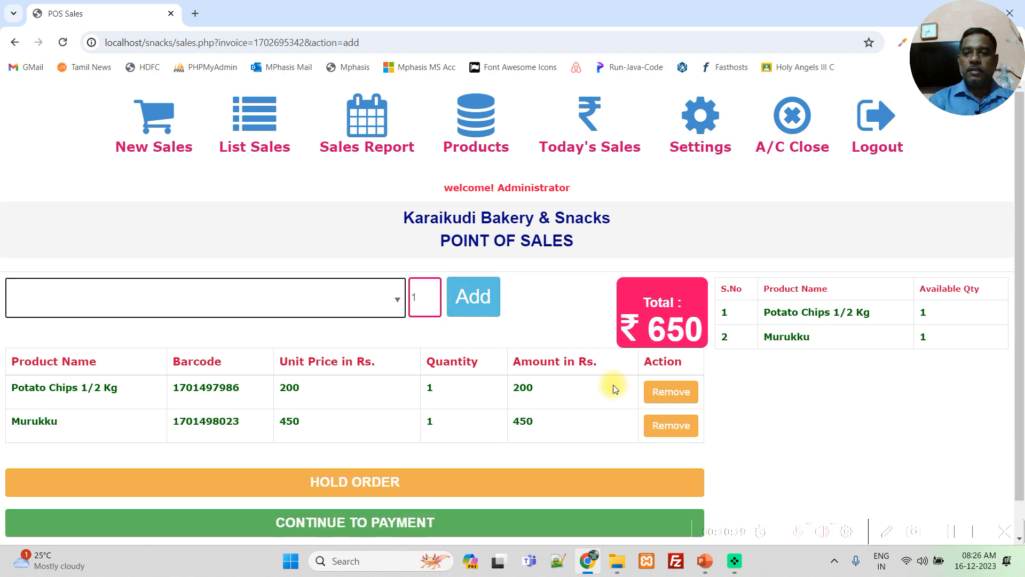
- Continue the sale to payment, view the card and credit payment forms, and return to the cash payment form
{"action": "left_click", "coordinate": [401, 521]}
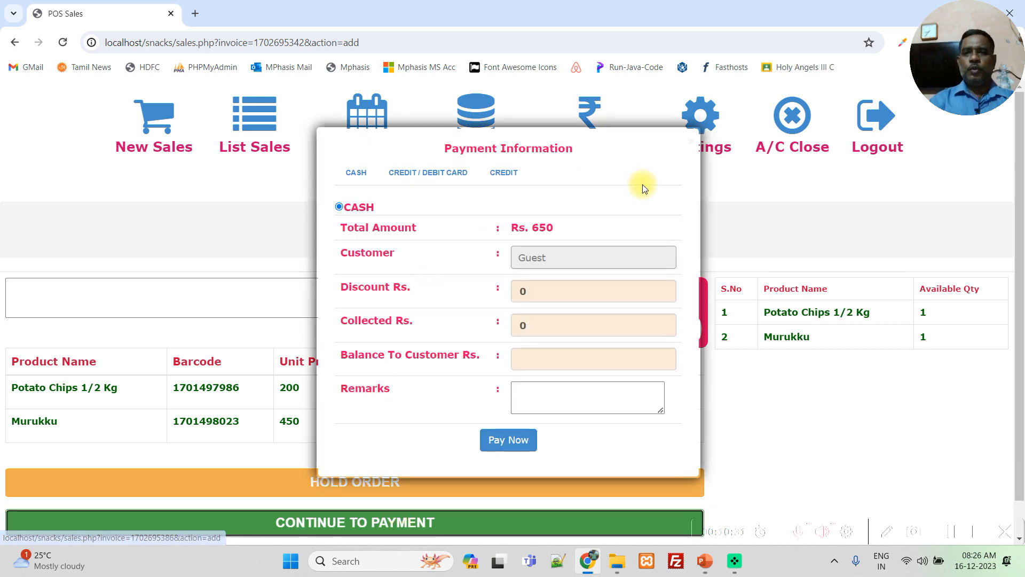
{"action": "left_click", "coordinate": [394, 182]}
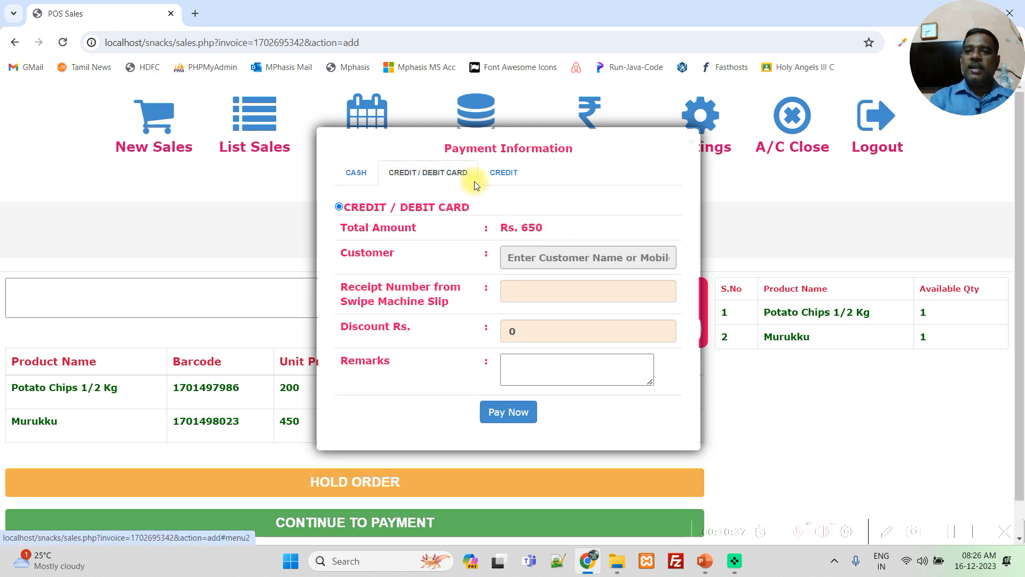
{"action": "left_click", "coordinate": [516, 173]}
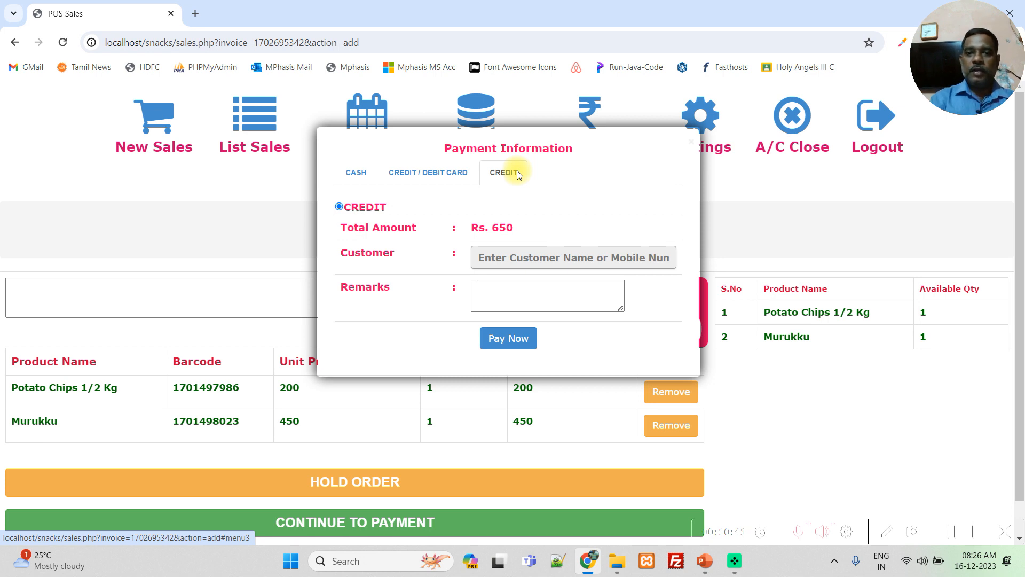
{"action": "left_click", "coordinate": [356, 173]}
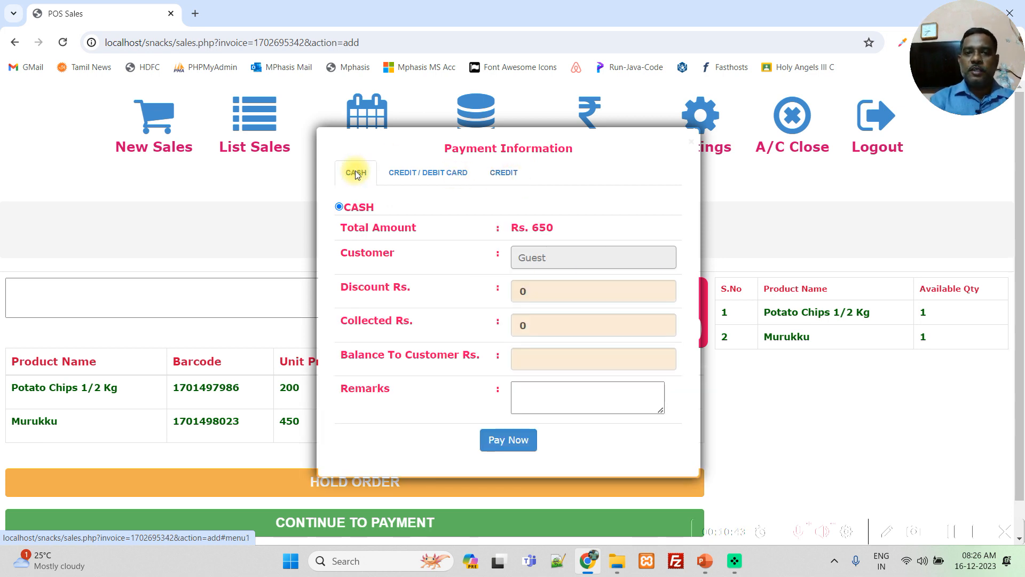
- Enter the customer's name in the cash payment form and set the discount to Rs. 10
{"action": "left_click", "coordinate": [534, 258]}
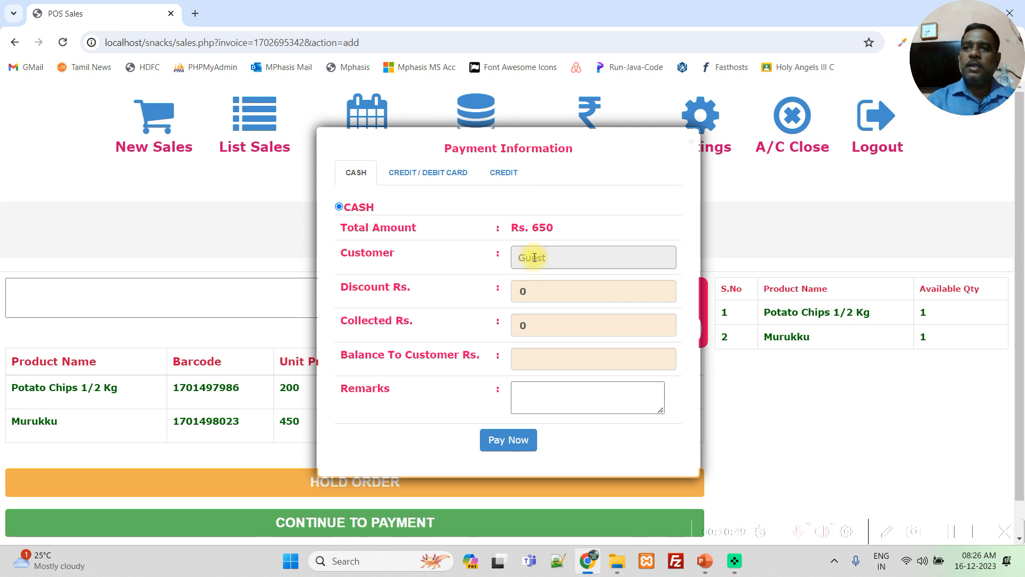
{"action": "type", "text": "S"}
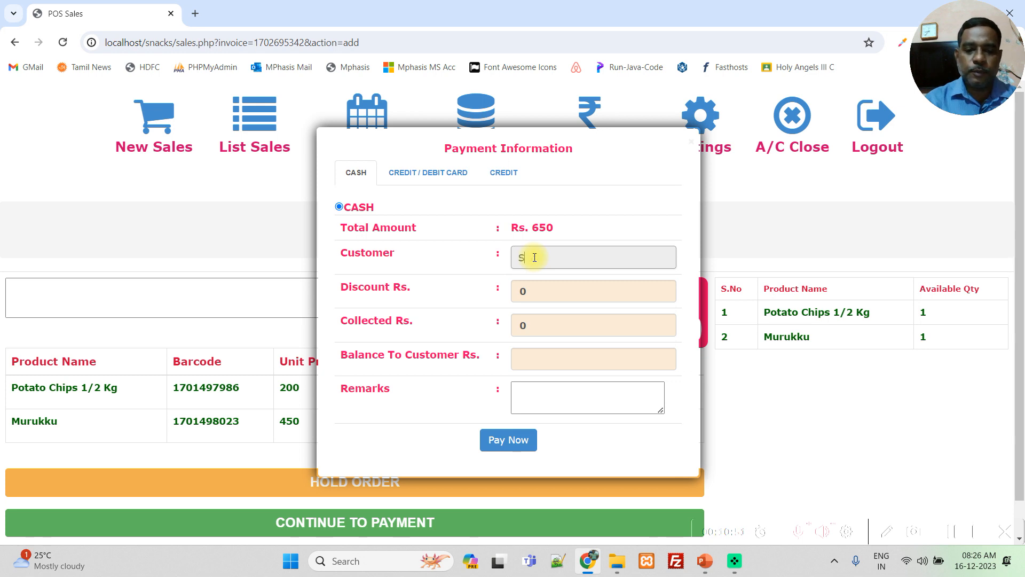
{"action": "type", "text": "elvam"}
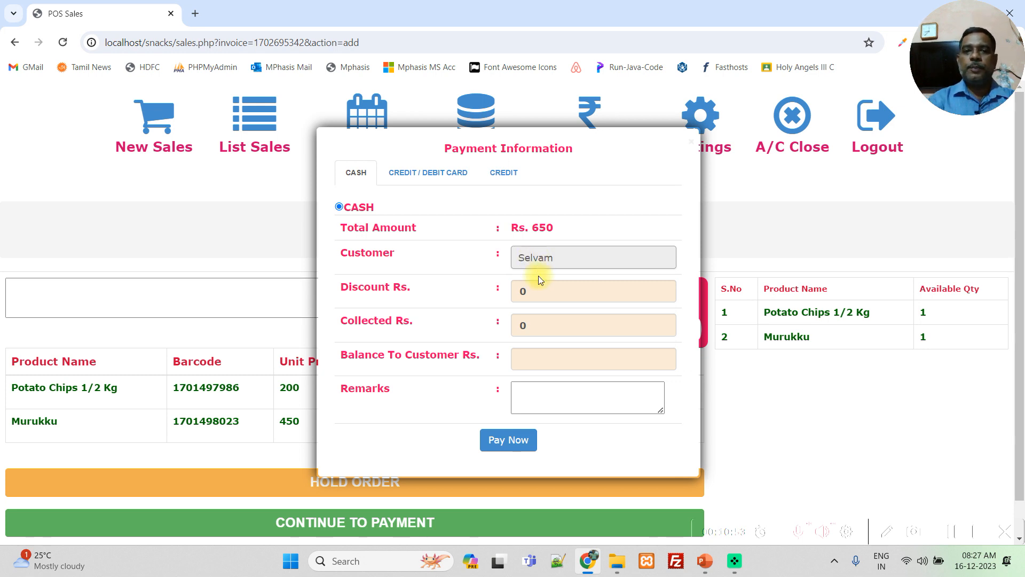
{"action": "left_click", "coordinate": [539, 289]}
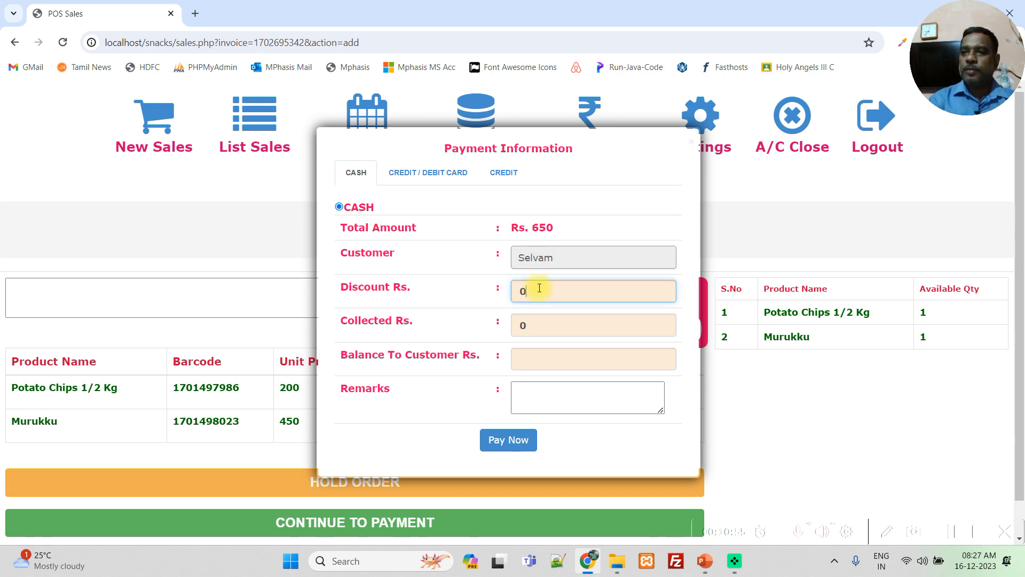
{"action": "key", "text": "BackSpace"}
{"action": "type", "text": "10"}
- Set the collected cash amount to Rs. 700 and add the remark "SK customer"
{"action": "left_click", "coordinate": [547, 325]}
{"action": "key", "text": "BackSpace"}
{"action": "type", "text": "700"}
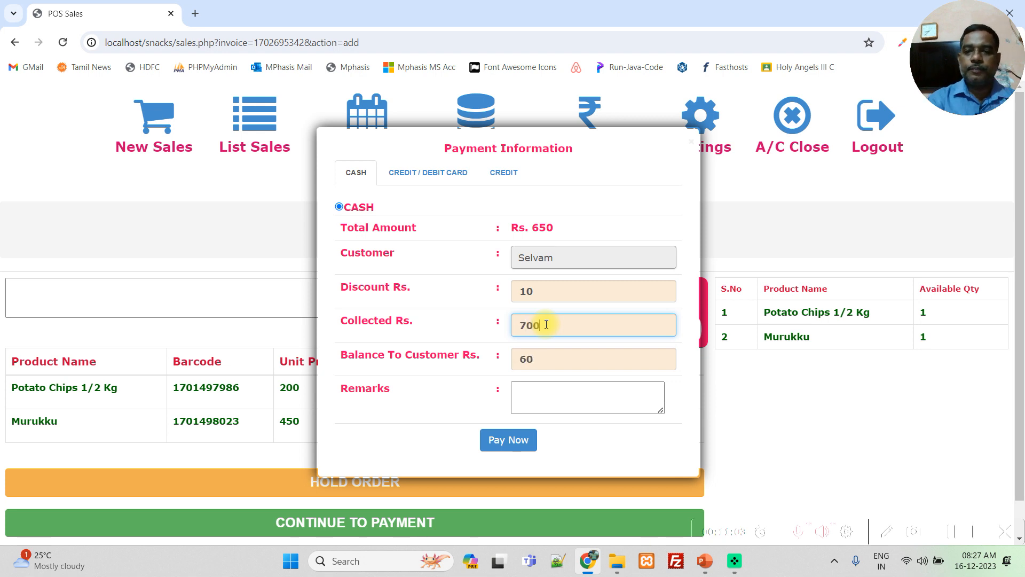
{"action": "left_click", "coordinate": [521, 363]}
{"action": "left_click", "coordinate": [448, 402]}
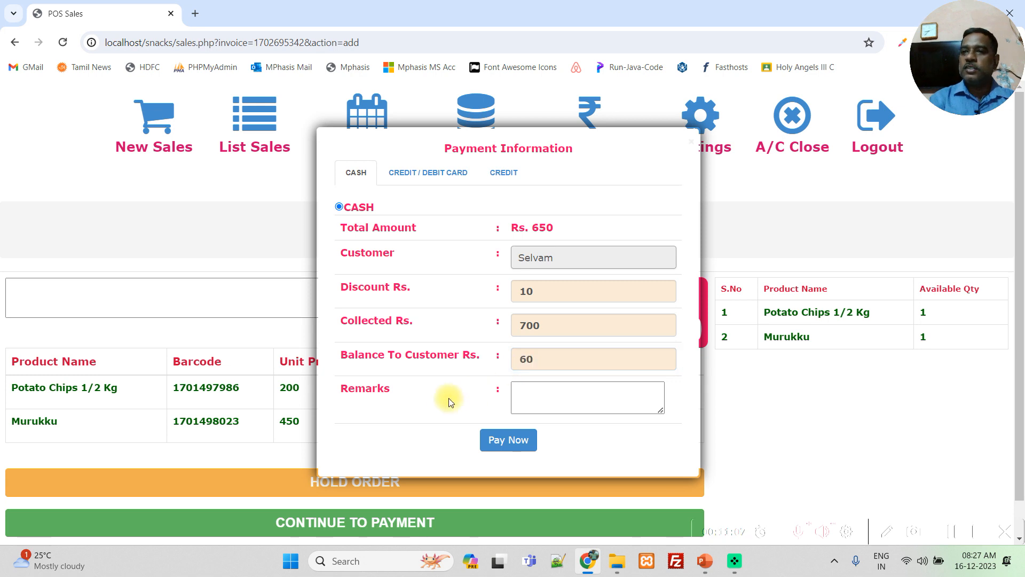
{"action": "left_click", "coordinate": [526, 407]}
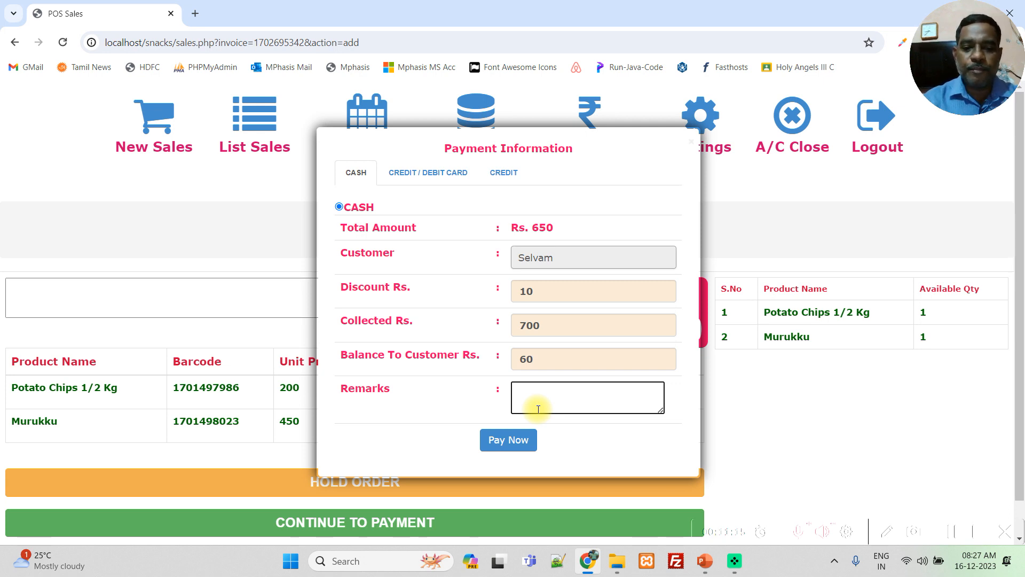
{"action": "type", "text": "SK customer"}
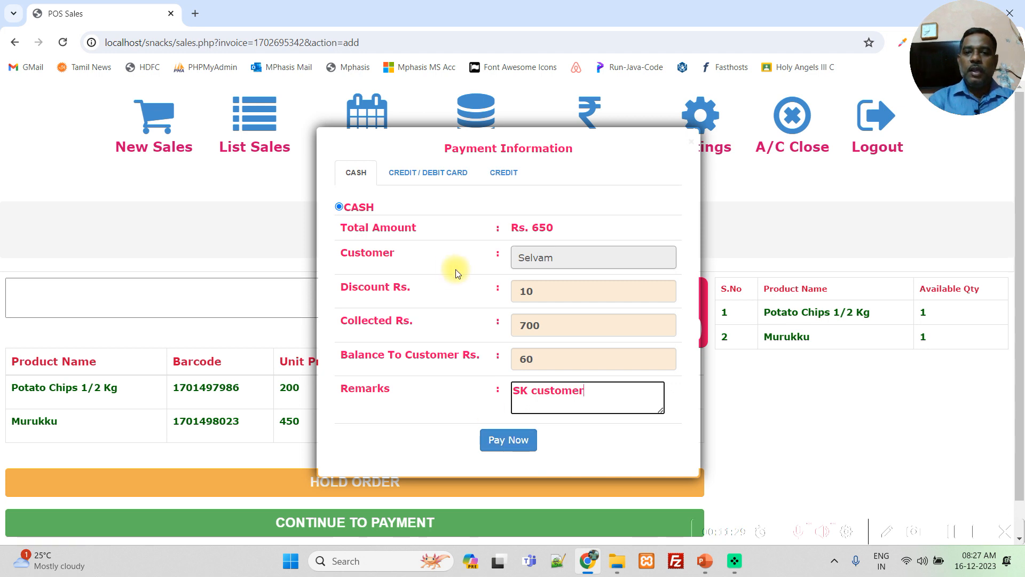
- Review the fields of the credit/debit card payment form and the credit payment form
{"action": "left_click", "coordinate": [408, 176]}
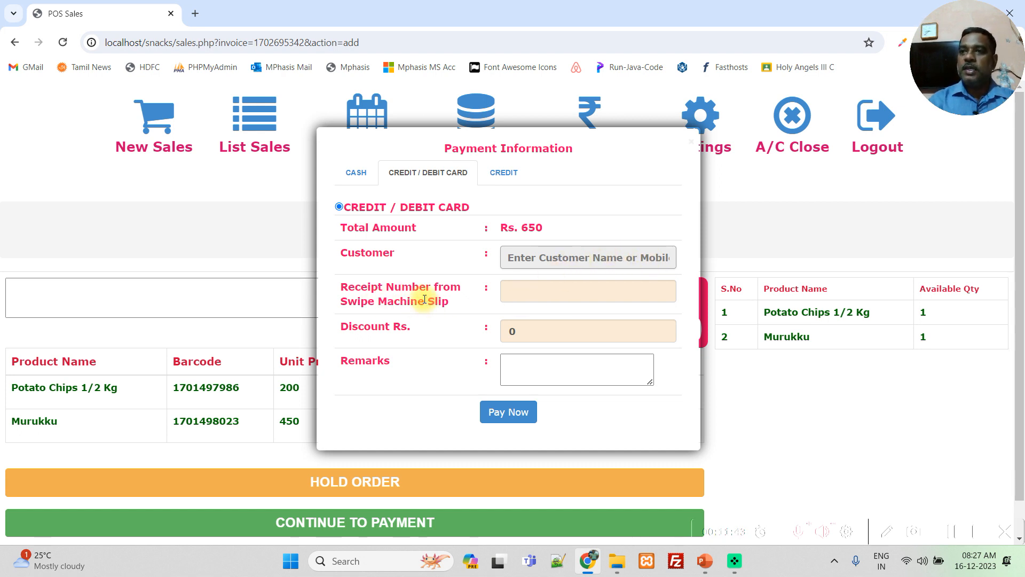
{"action": "left_click", "coordinate": [534, 290]}
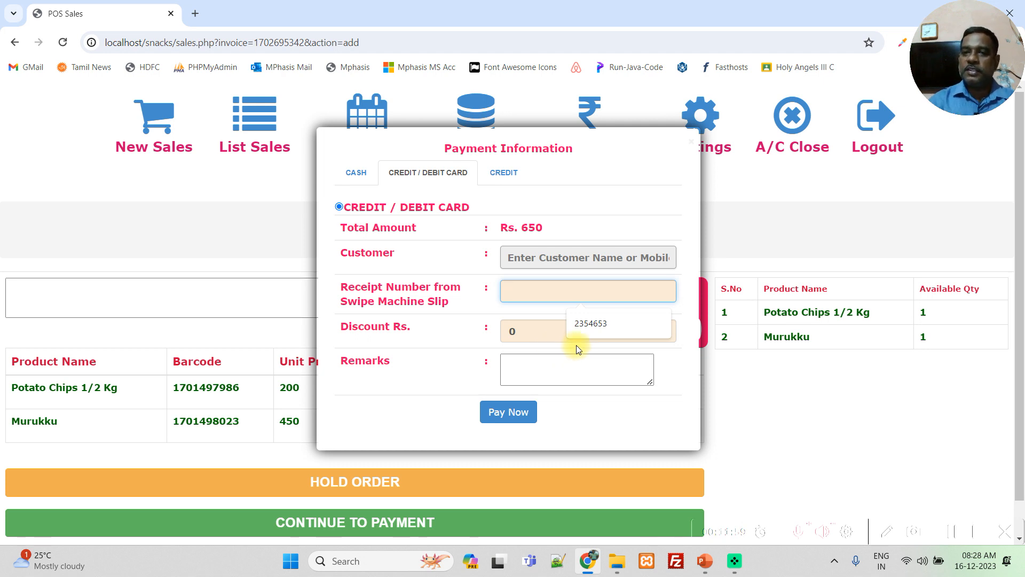
{"action": "left_click", "coordinate": [497, 173]}
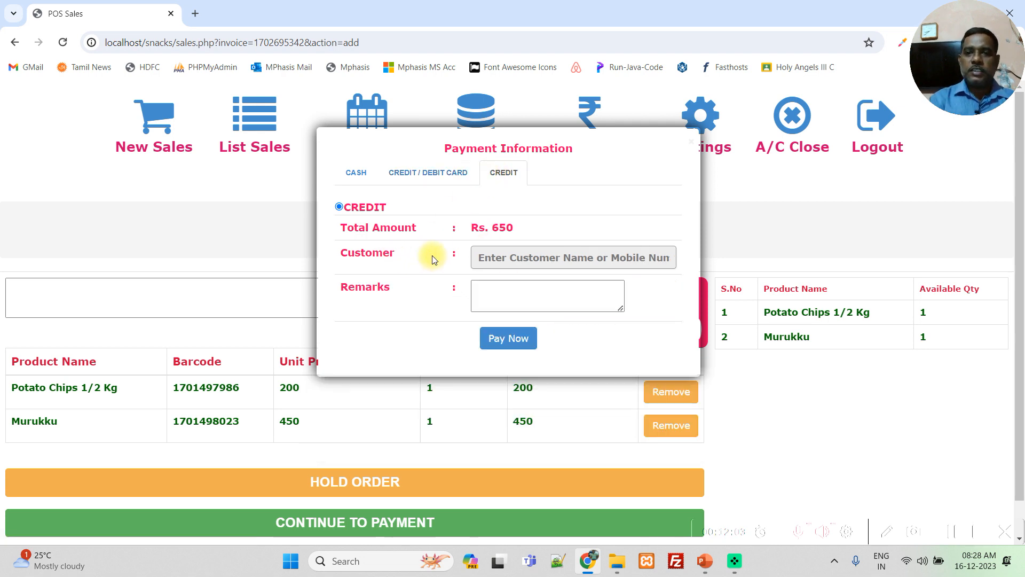
{"action": "left_click", "coordinate": [540, 255]}
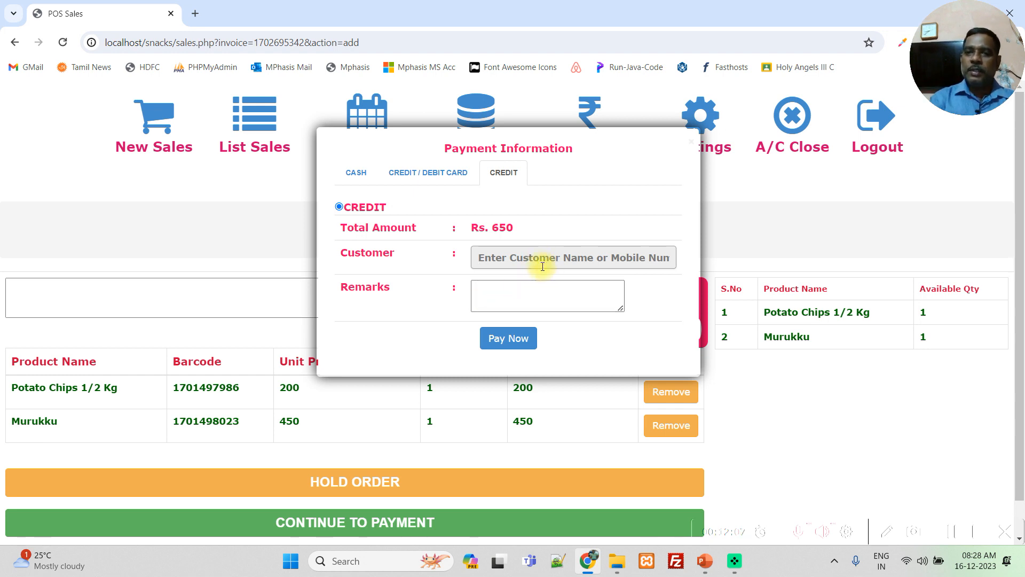
{"action": "left_click", "coordinate": [502, 299]}
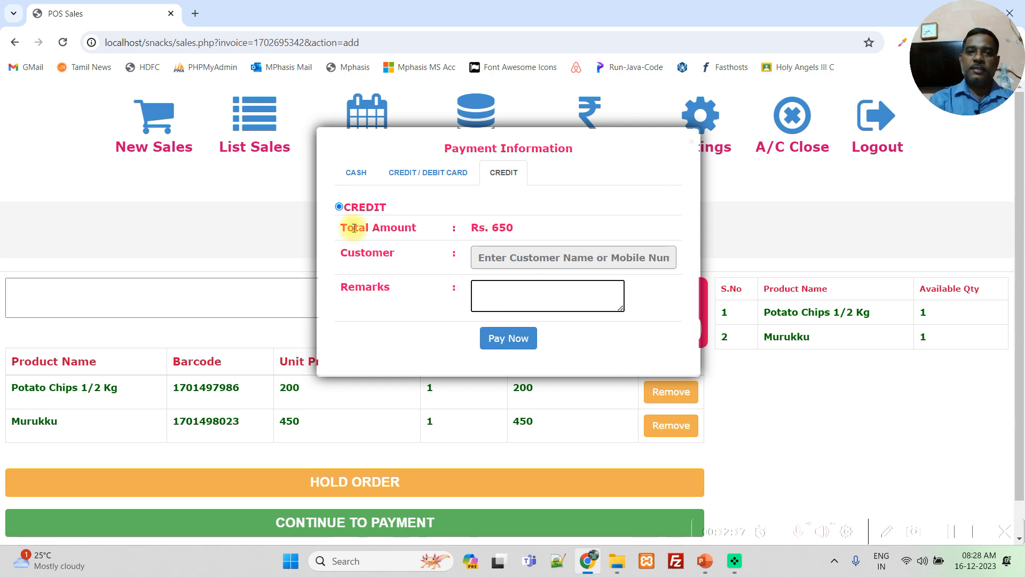
- Return to the cash payment form and complete the payment for the sale
{"action": "left_click", "coordinate": [351, 174]}
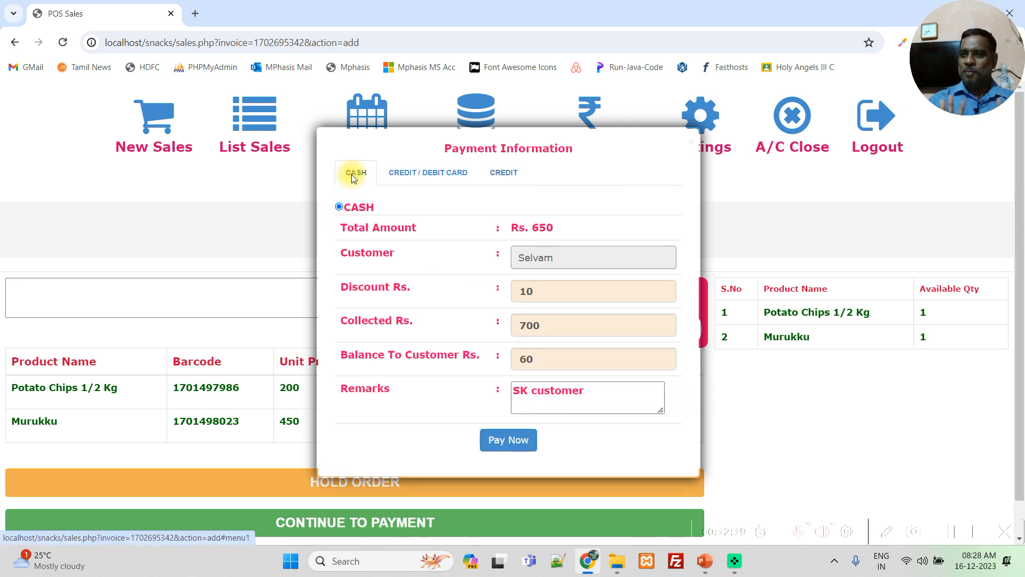
{"action": "left_click", "coordinate": [508, 439]}
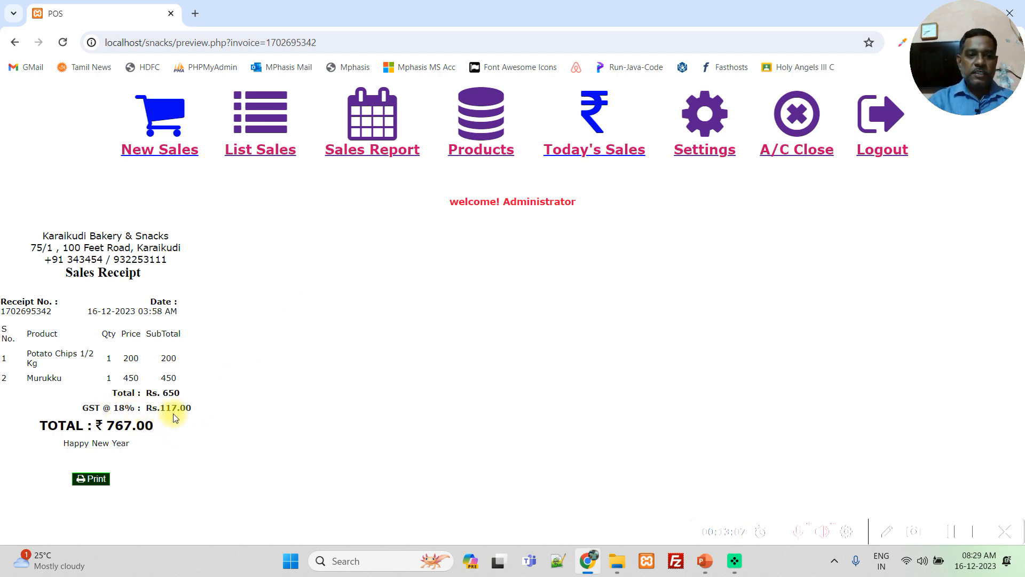
- Examine the sales receipt's subtotal, GST line, grand total, footer message and company header
{"action": "double_click", "coordinate": [123, 425]}
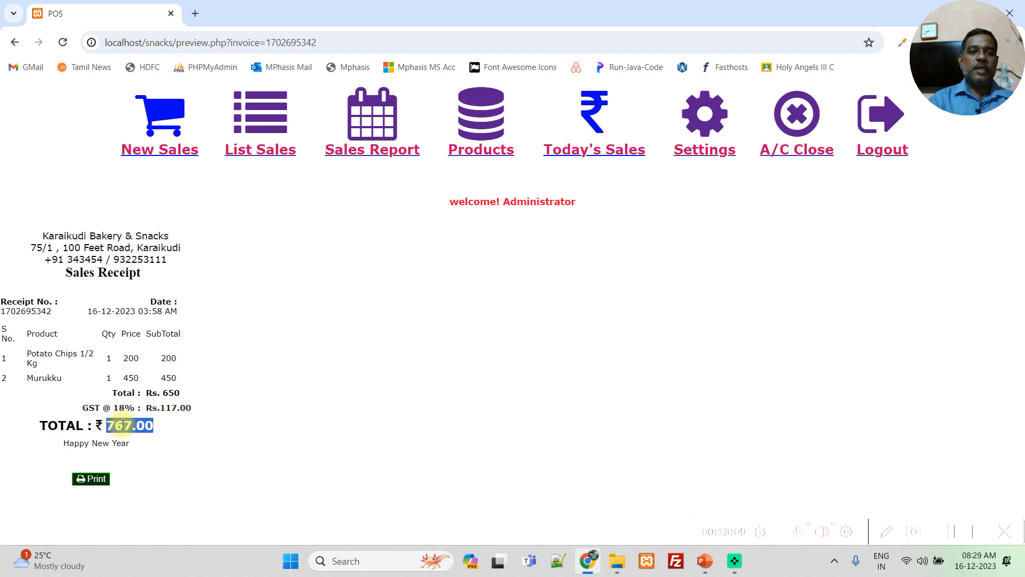
{"action": "double_click", "coordinate": [99, 444]}
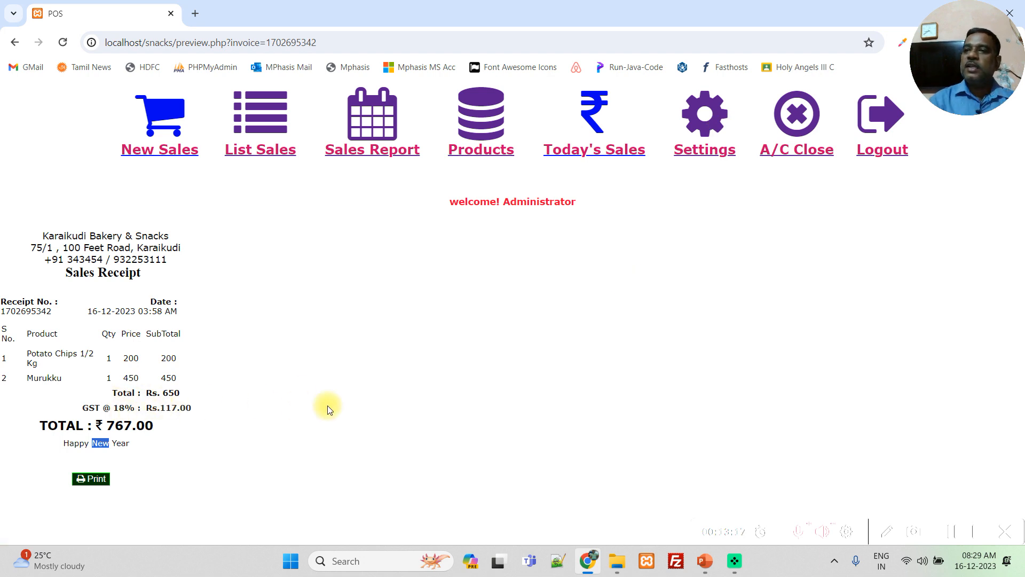
{"action": "left_click", "coordinate": [78, 414]}
{"action": "left_click_drag", "start_coordinate": [78, 414], "coordinate": [204, 406]}
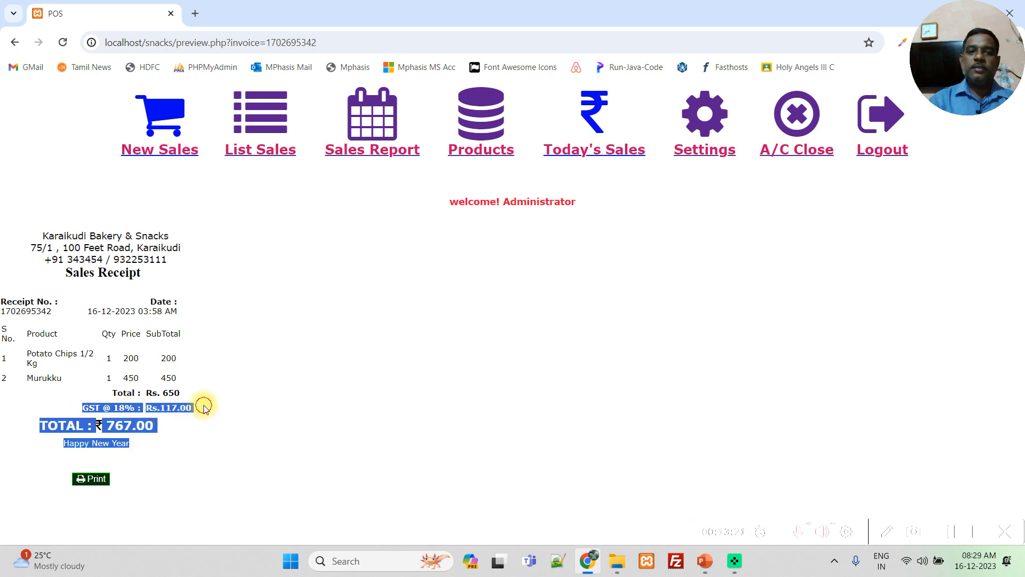
{"action": "left_click", "coordinate": [205, 408]}
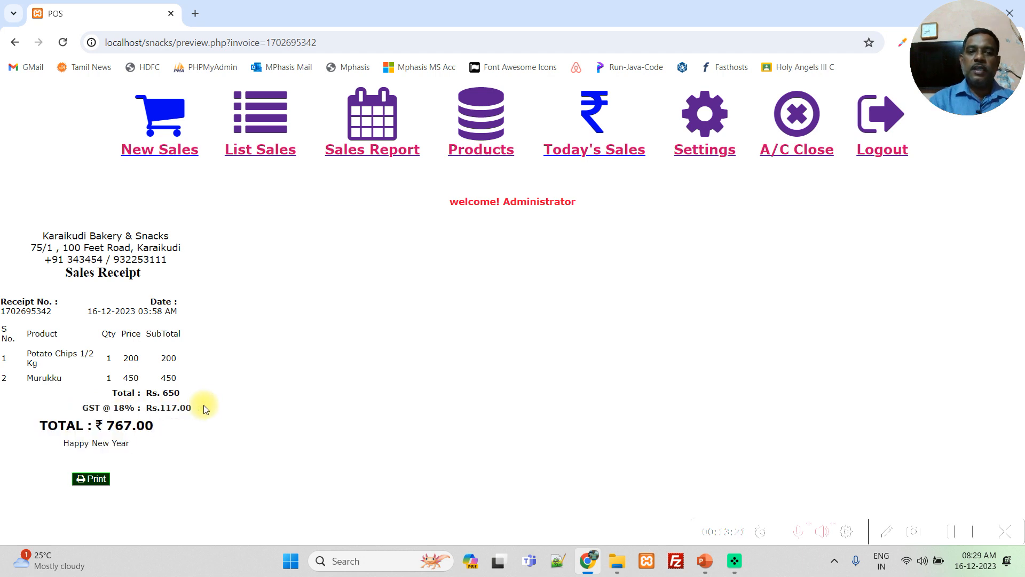
{"action": "double_click", "coordinate": [170, 396]}
{"action": "left_click", "coordinate": [121, 425]}
{"action": "double_click", "coordinate": [121, 424]}
{"action": "left_click", "coordinate": [405, 386]}
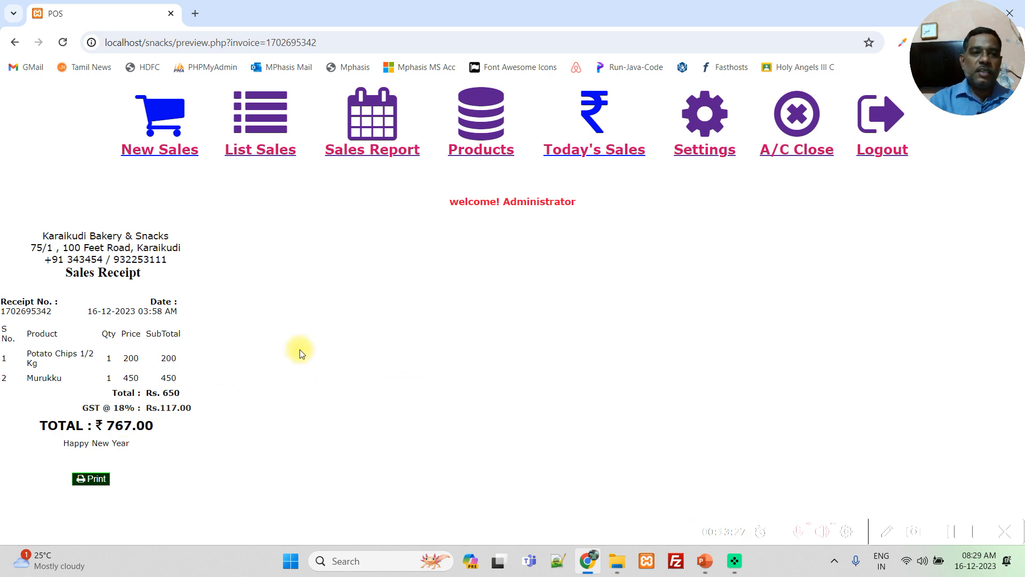
{"action": "left_click_drag", "start_coordinate": [31, 236], "coordinate": [195, 267]}
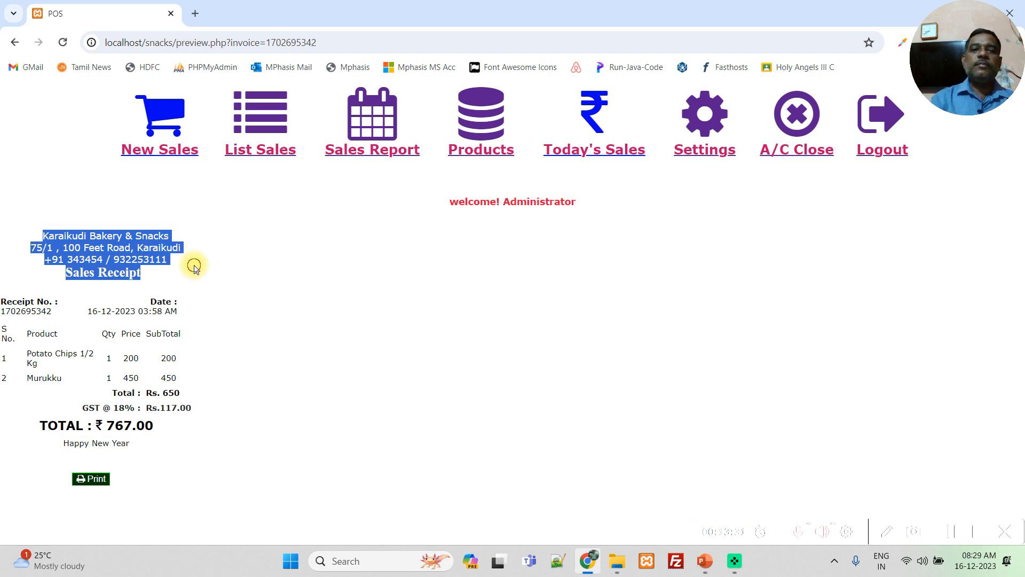
{"action": "left_click", "coordinate": [195, 267]}
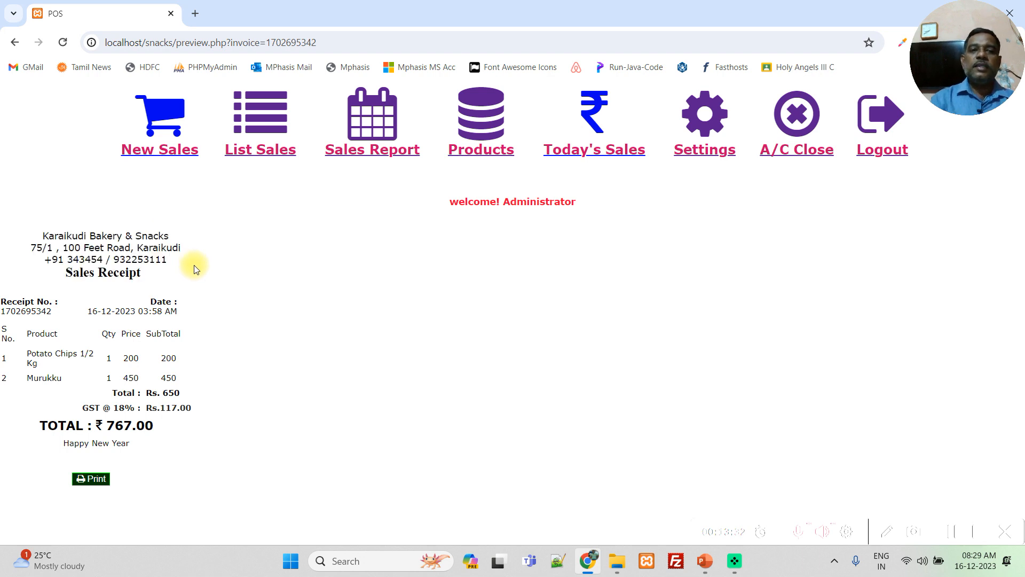
- Open the shop settings in a separate browser tab and change the company name to "Karaikudi Chettinad Hotel"
{"action": "middle_click", "coordinate": [700, 132]}
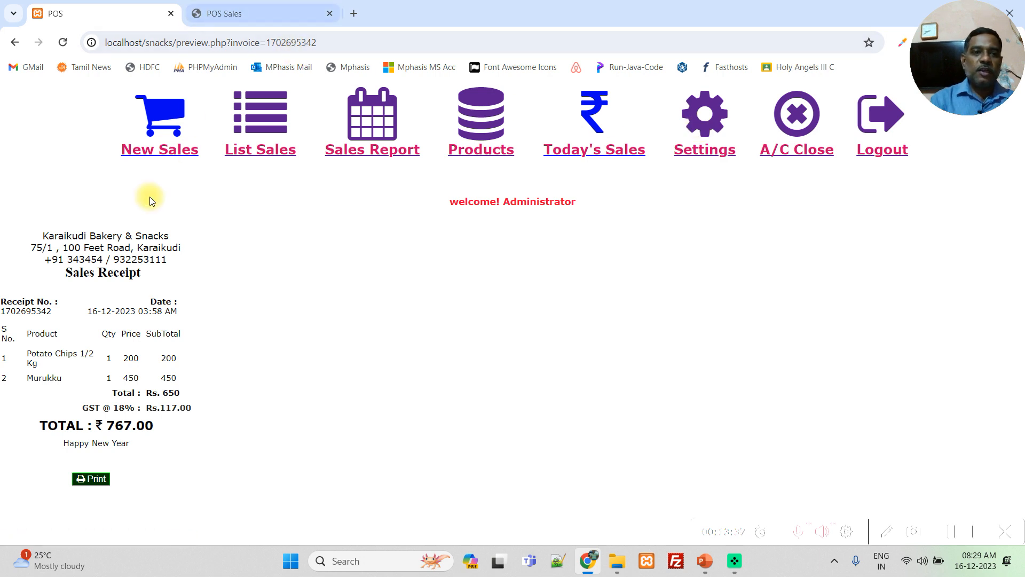
{"action": "left_click", "coordinate": [231, 16]}
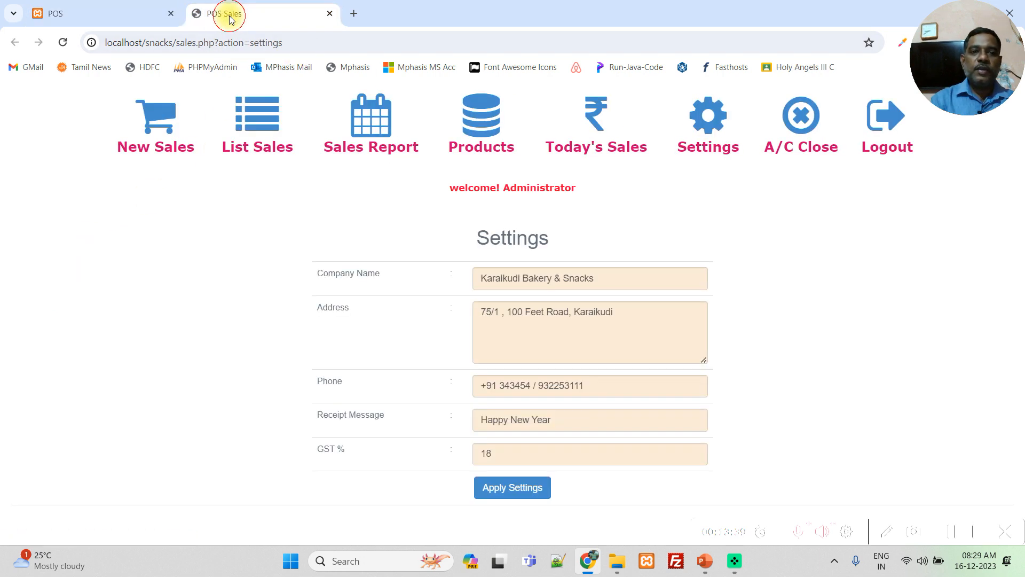
{"action": "left_click", "coordinate": [625, 280]}
{"action": "type", "text": "1"}
{"action": "key", "text": "BackSpace"}
{"action": "key", "text": "BackSpace"}
{"action": "key", "text": "BackSpace"}
{"action": "key", "text": "BackSpace"}
{"action": "key", "text": "BackSpace"}
{"action": "key", "text": "BackSpace"}
{"action": "key", "text": "BackSpace"}
{"action": "key", "text": "BackSpace"}
{"action": "key", "text": "BackSpace"}
{"action": "key", "text": "BackSpace"}
{"action": "key", "text": "BackSpace"}
{"action": "key", "text": "BackSpace"}
{"action": "key", "text": "BackSpace"}
{"action": "key", "text": "BackSpace"}
{"action": "key", "text": "BackSpace"}
{"action": "key", "text": "BackSpace"}
{"action": "key", "text": "BackSpace"}
{"action": "key", "text": "BackSpace"}
{"action": "key", "text": "BackSpace"}
{"action": "key", "text": "BackSpace"}
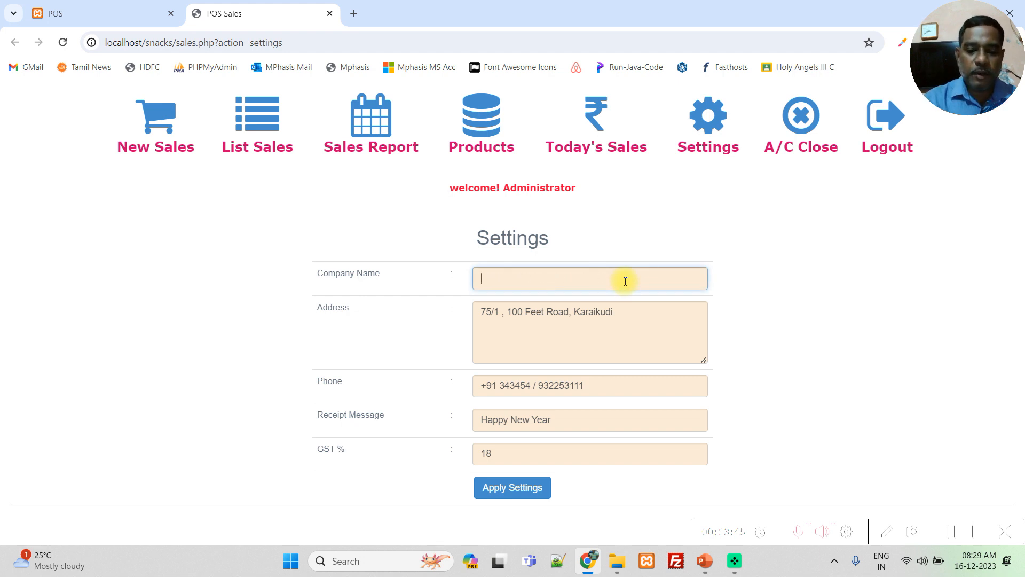
{"action": "type", "text": "Karaikudi Chettinad Hotel"}
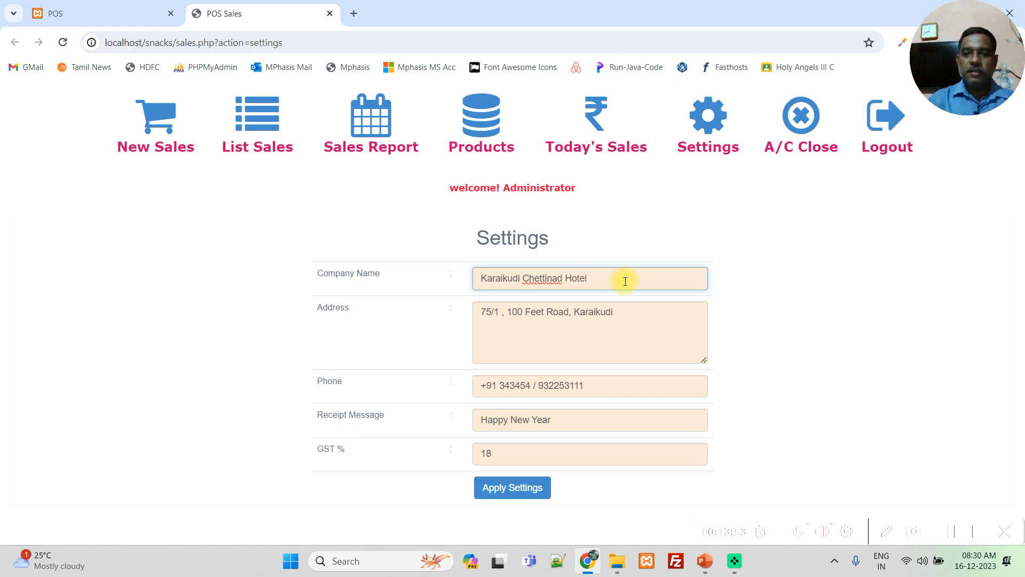
- Set the GST percentage to 0 and apply the shop settings
{"action": "left_click", "coordinate": [517, 452]}
{"action": "key", "text": "BackSpace"}
{"action": "key", "text": "BackSpace"}
{"action": "type", "text": "0"}
{"action": "left_click", "coordinate": [509, 488]}
- Reload the sales receipt in its browser tab and check its GST line and company name
{"action": "left_click", "coordinate": [131, 10]}
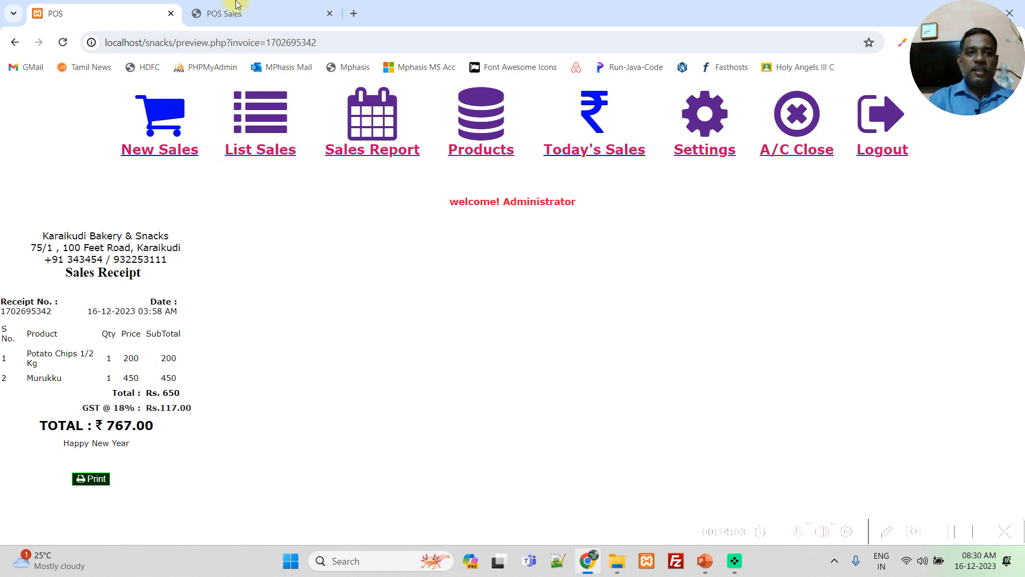
{"action": "left_click", "coordinate": [355, 42]}
{"action": "key", "text": "Return"}
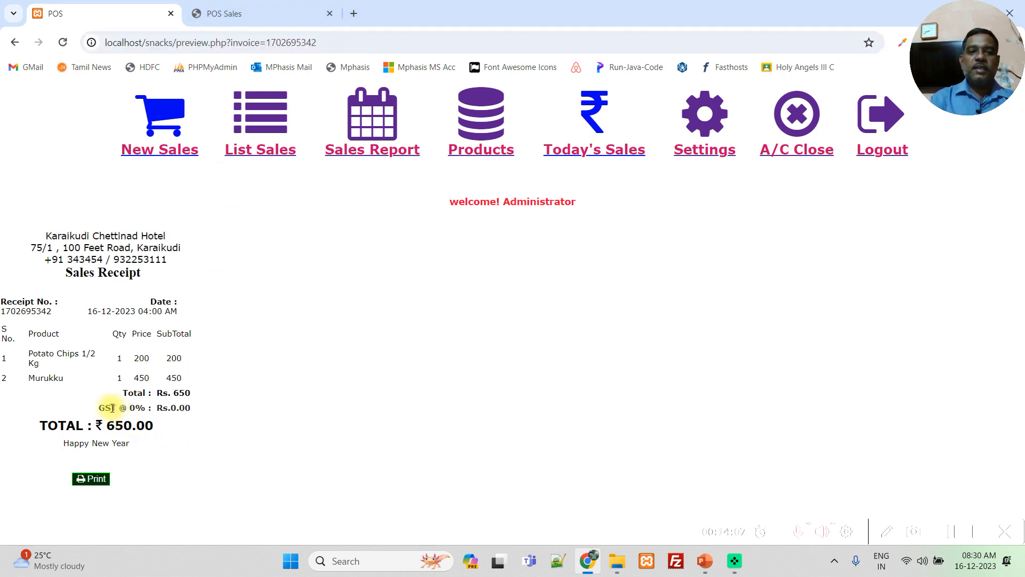
{"action": "left_click_drag", "start_coordinate": [98, 408], "coordinate": [219, 419]}
{"action": "left_click", "coordinate": [216, 418]}
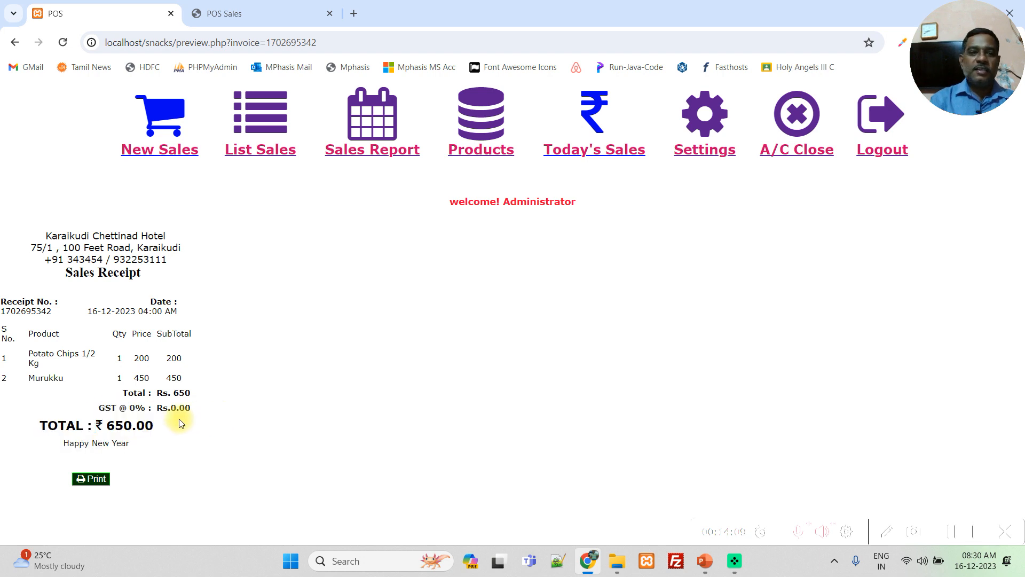
{"action": "triple_click", "coordinate": [62, 235]}
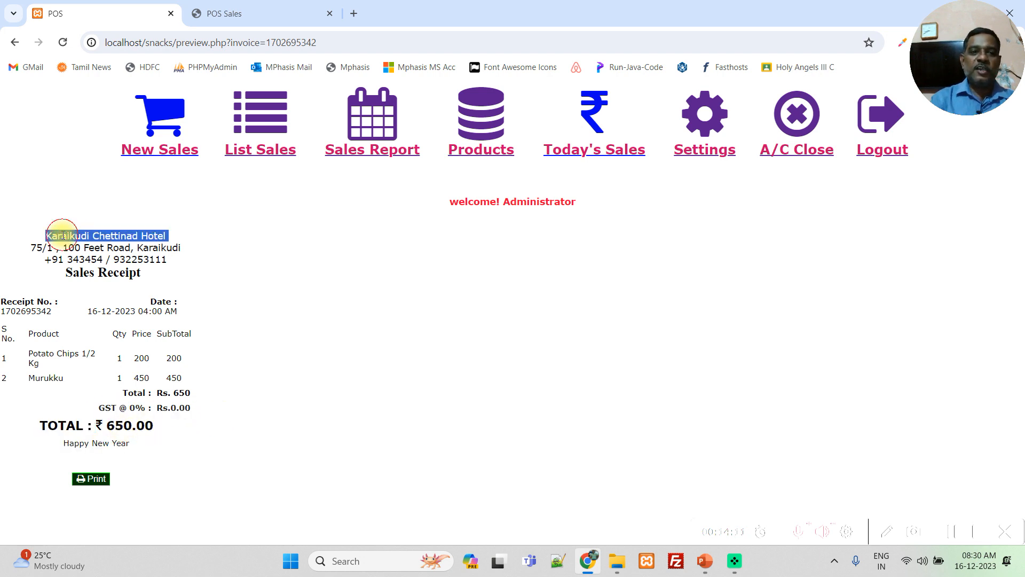
{"action": "left_click", "coordinate": [437, 438]}
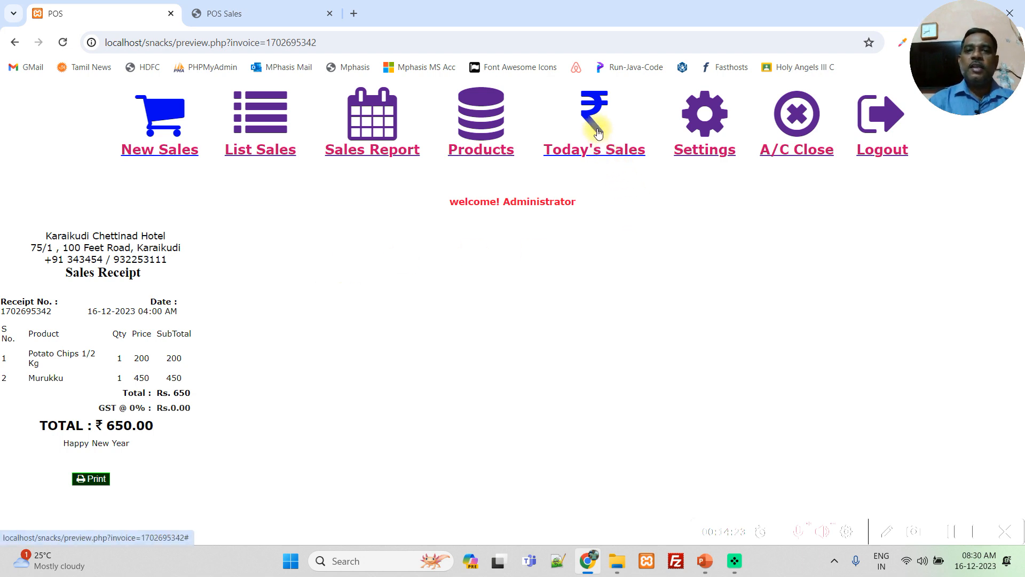
- View the blank new sale page, and resume the held Milk Bikis and 1 Kg Dry Fruits order from the sales list
{"action": "left_click", "coordinate": [162, 118]}
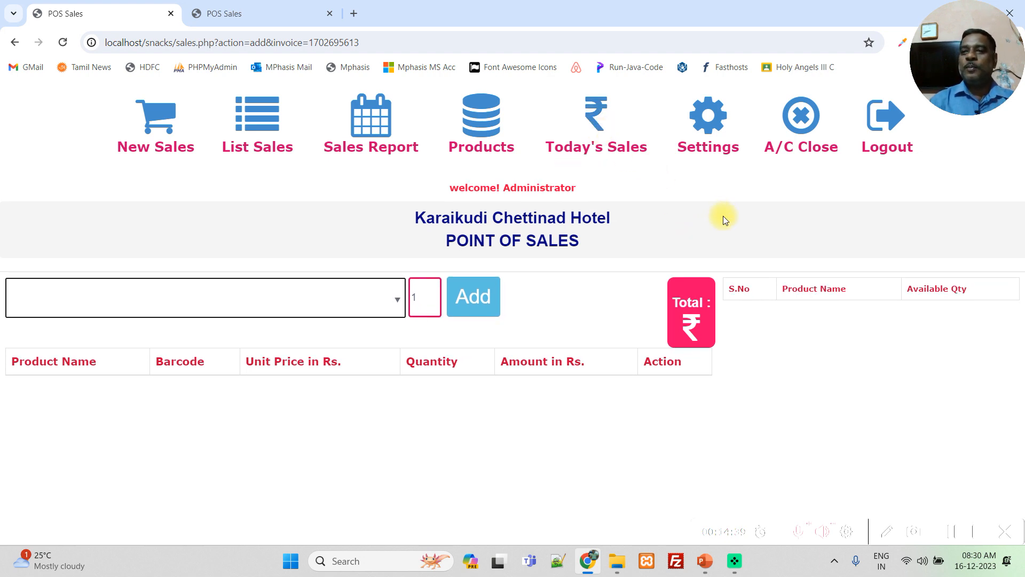
{"action": "mouse_move", "coordinate": [625, 156]}
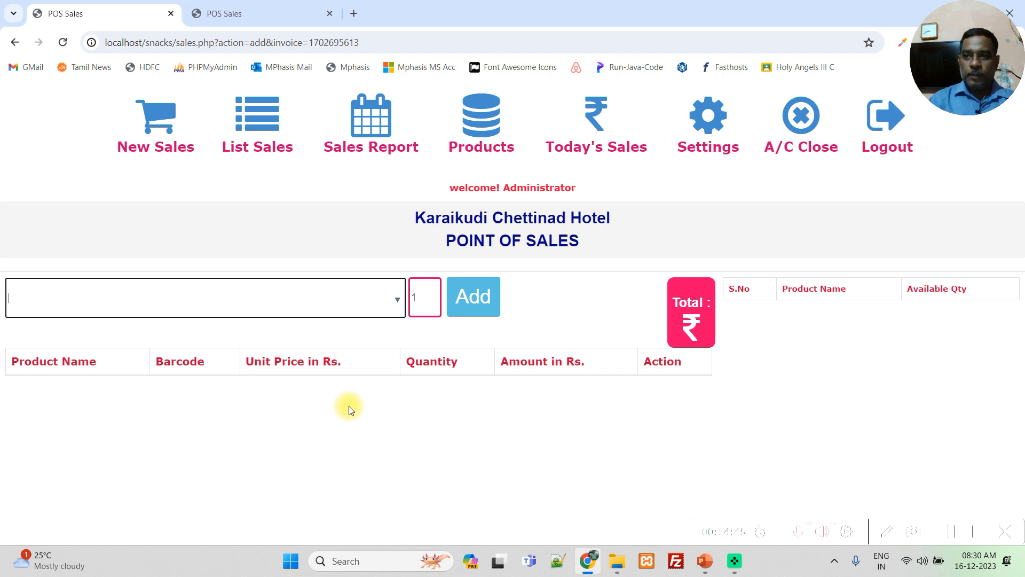
{"action": "left_click", "coordinate": [267, 147]}
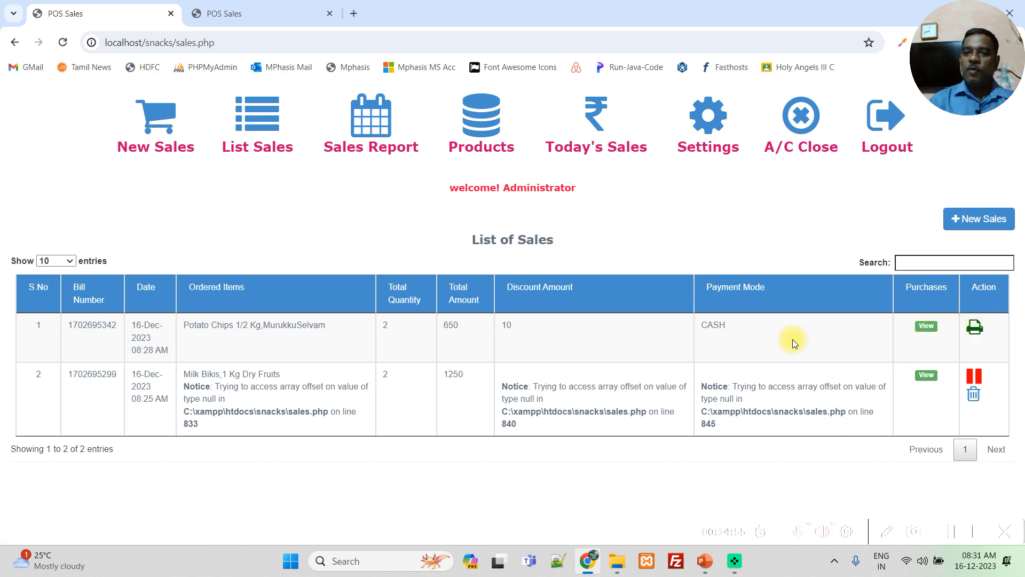
{"action": "left_click", "coordinate": [975, 376]}
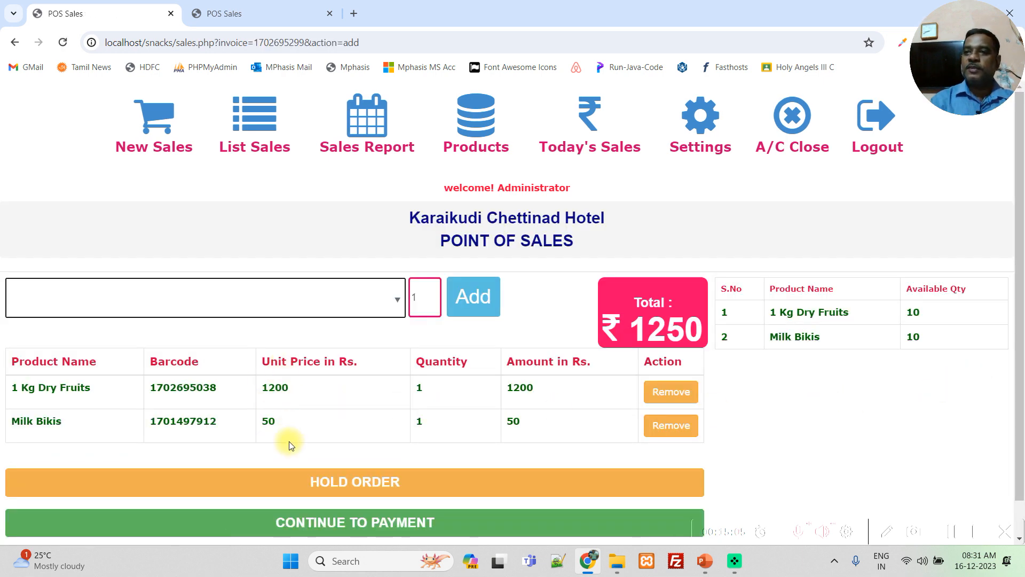
- Proceed to payment by credit/debit card, and enter the customer's name and the receipt number from the swipe machine slip
{"action": "left_click", "coordinate": [403, 523]}
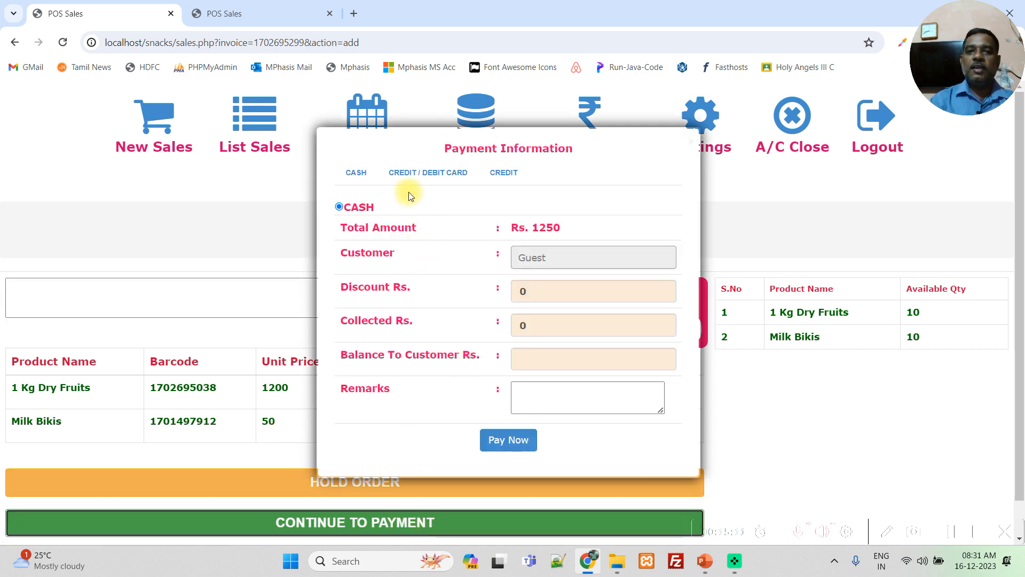
{"action": "left_click", "coordinate": [404, 176]}
{"action": "left_click", "coordinate": [537, 267]}
{"action": "type", "text": "Kumar"}
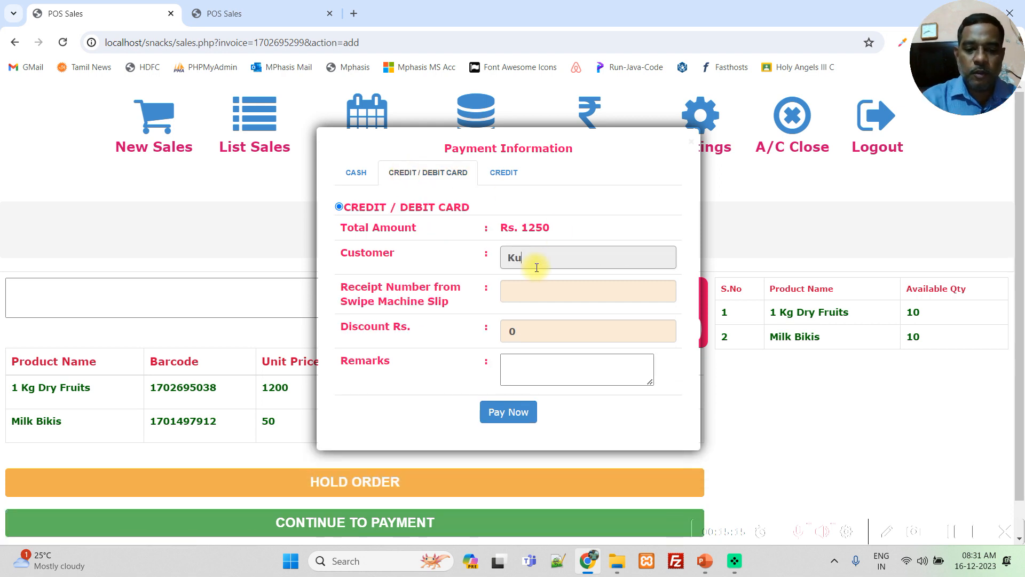
{"action": "left_click", "coordinate": [538, 283]}
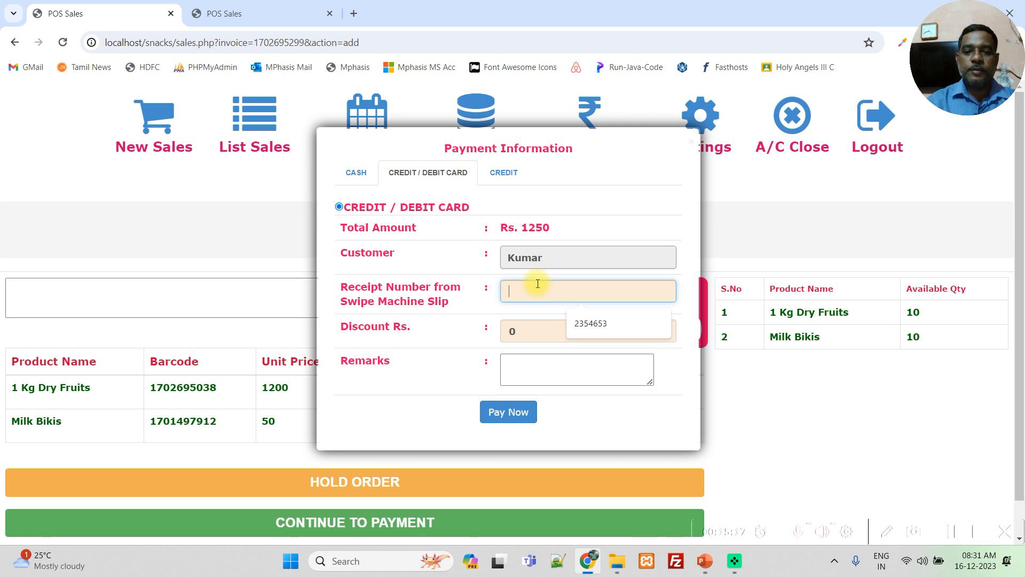
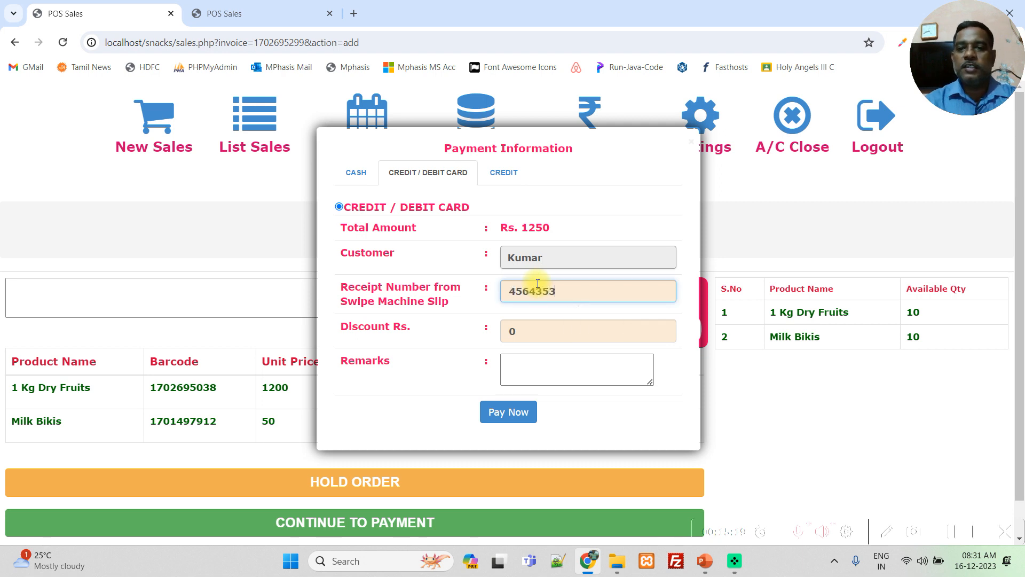
- Set the discount to Rs. 20, leave the remarks empty and submit the card payment
{"action": "left_click", "coordinate": [529, 332]}
{"action": "key", "text": "BackSpace"}
{"action": "type", "text": "20"}
{"action": "left_click", "coordinate": [511, 376]}
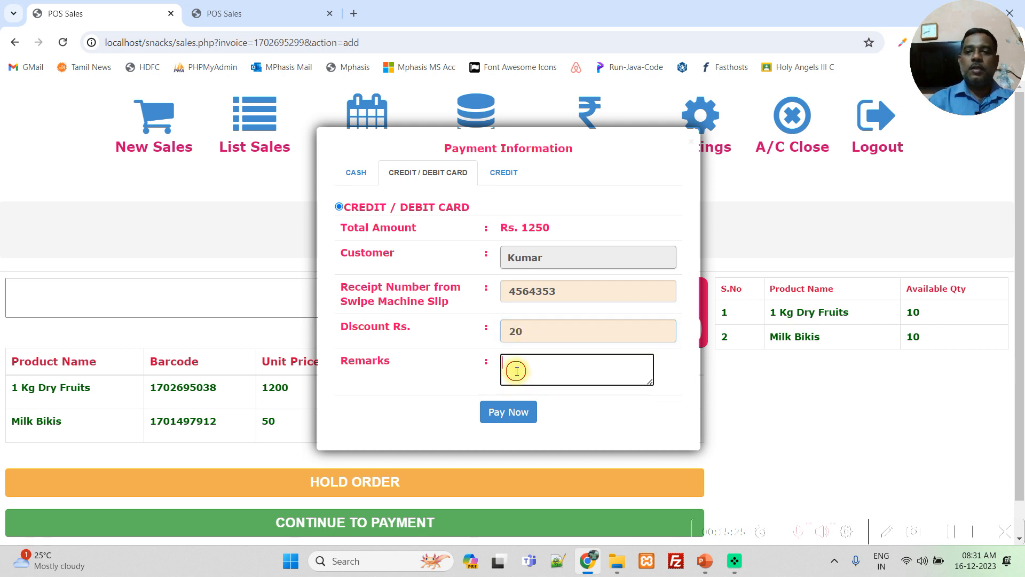
{"action": "left_click", "coordinate": [523, 418]}
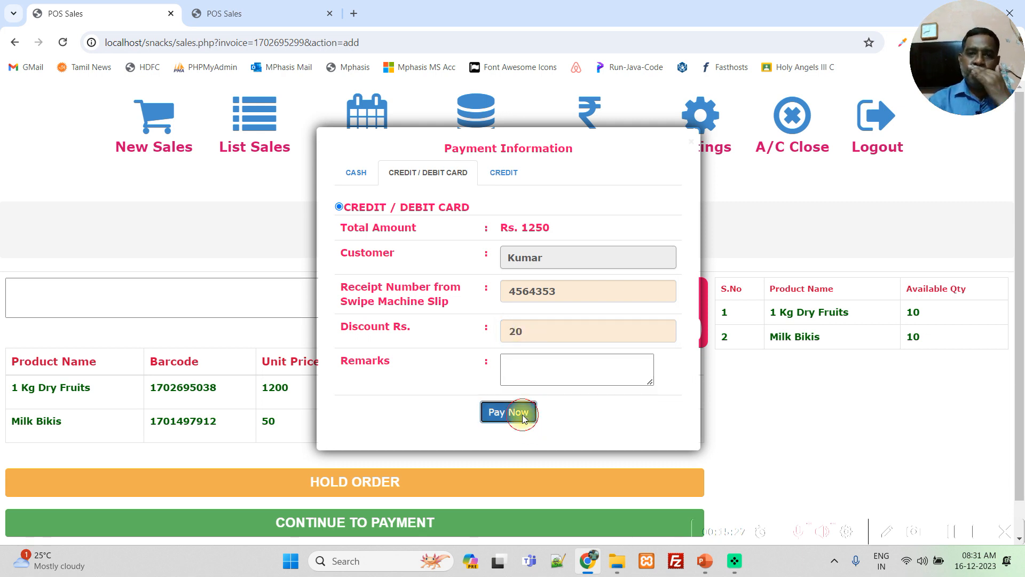
- Check the GST line, the subtotal and the grand total on the sales receipt
{"action": "left_click_drag", "start_coordinate": [112, 389], "coordinate": [191, 393]}
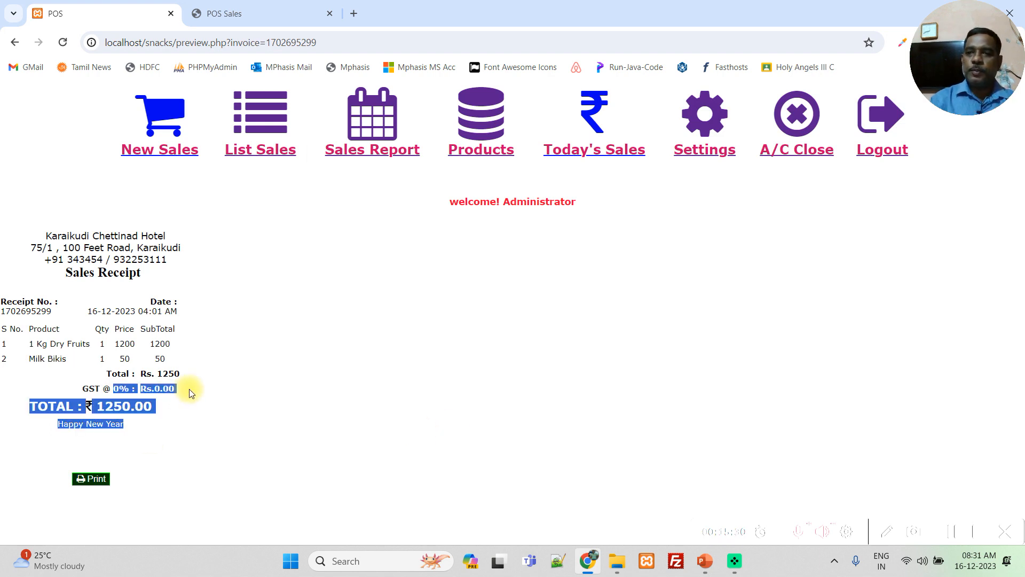
{"action": "left_click", "coordinate": [209, 409]}
{"action": "double_click", "coordinate": [117, 406]}
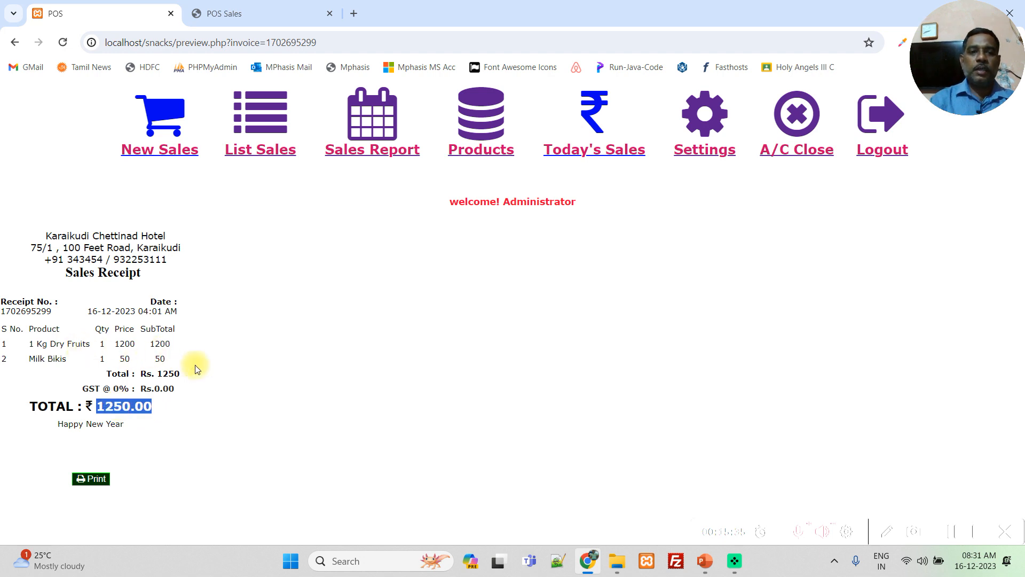
{"action": "double_click", "coordinate": [170, 373]}
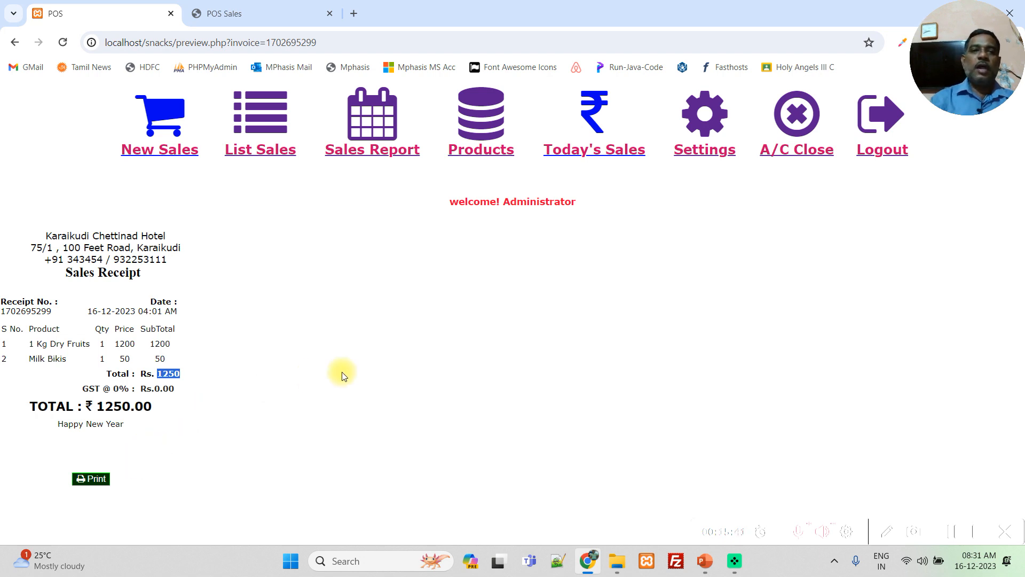
- View the duplicate bill of the Milk Bikis and 1 Kg Dry Fruits sale, and return to the sales list
{"action": "left_click", "coordinate": [260, 110]}
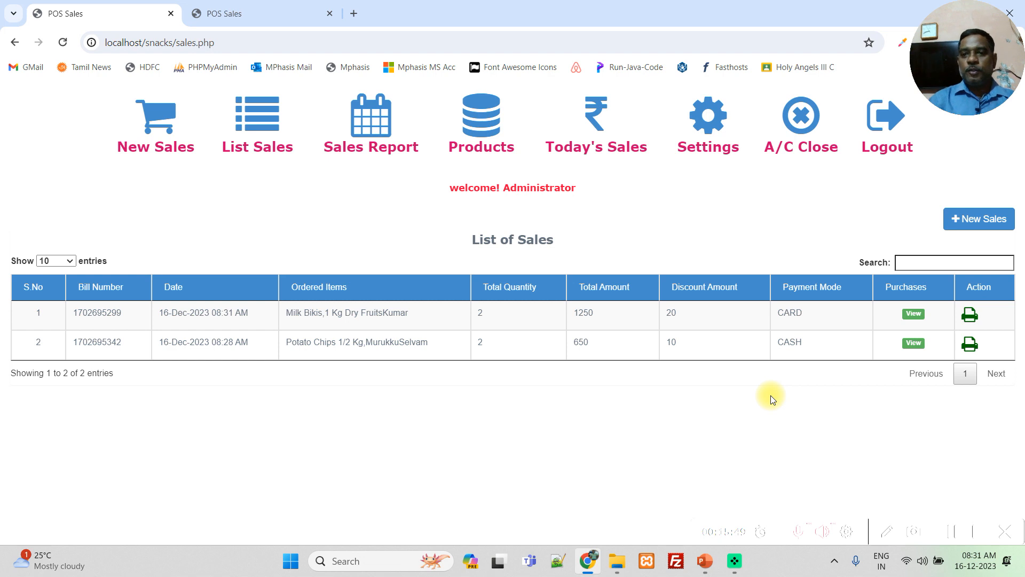
{"action": "left_click", "coordinate": [970, 318]}
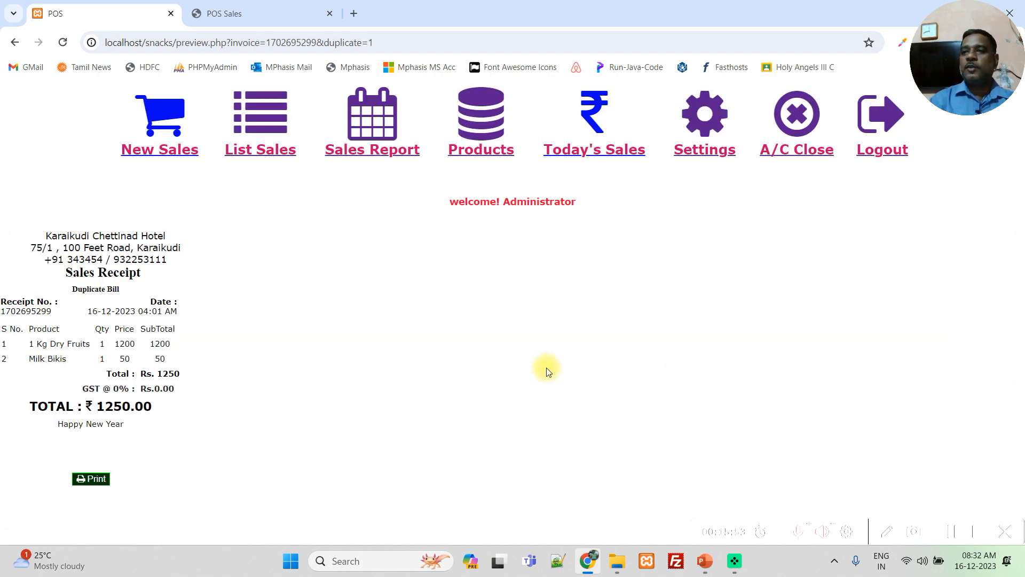
{"action": "left_click", "coordinate": [263, 124]}
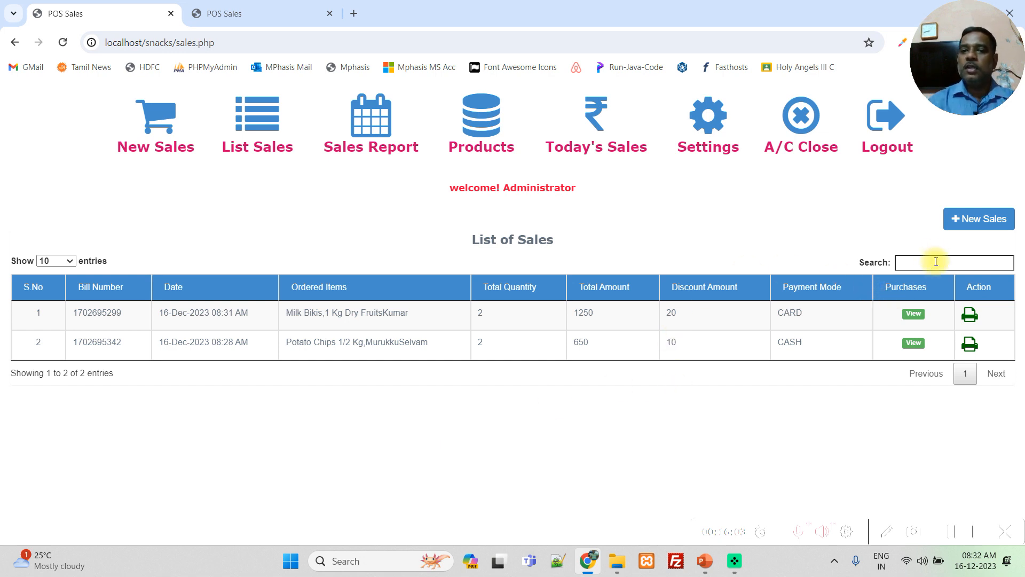
- Search the sales list by one customer's name and by another's, and clear the search
{"action": "left_click", "coordinate": [908, 262]}
{"action": "type", "text": "se"}
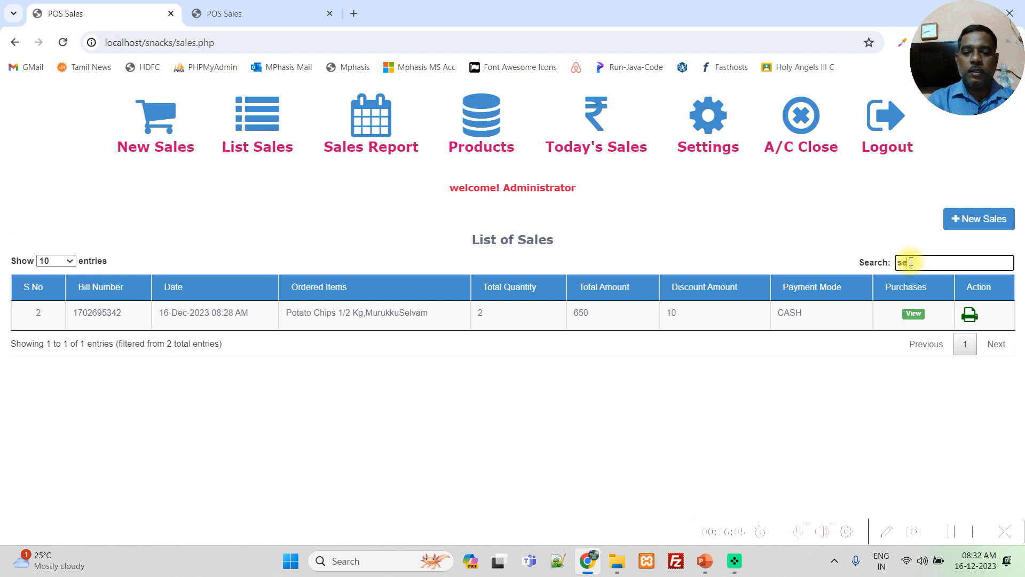
{"action": "type", "text": "lvam"}
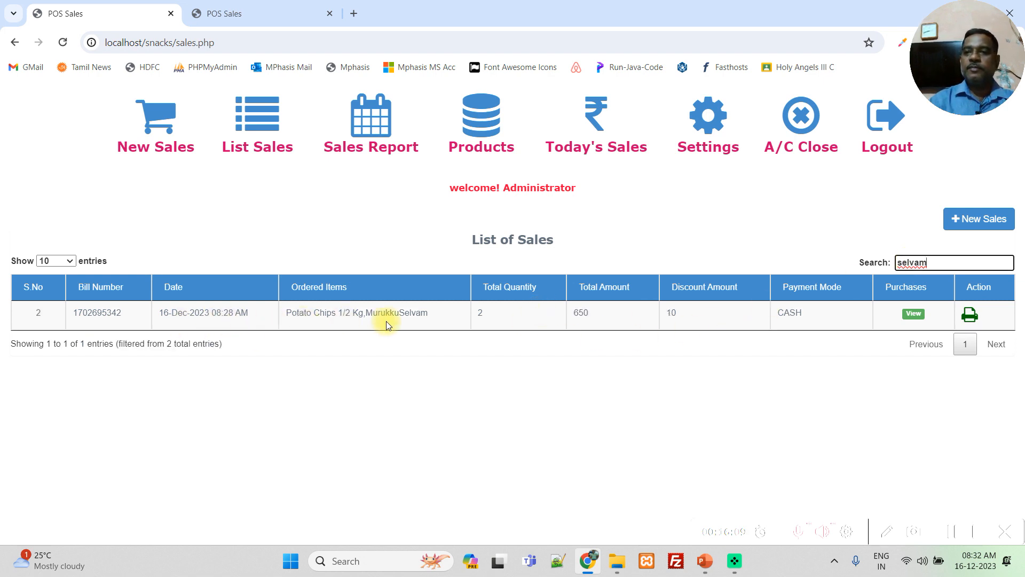
{"action": "key", "text": "BackSpace"}
{"action": "key", "text": "BackSpace"}
{"action": "key", "text": "BackSpace"}
{"action": "key", "text": "BackSpace"}
{"action": "key", "text": "BackSpace"}
{"action": "key", "text": "BackSpace"}
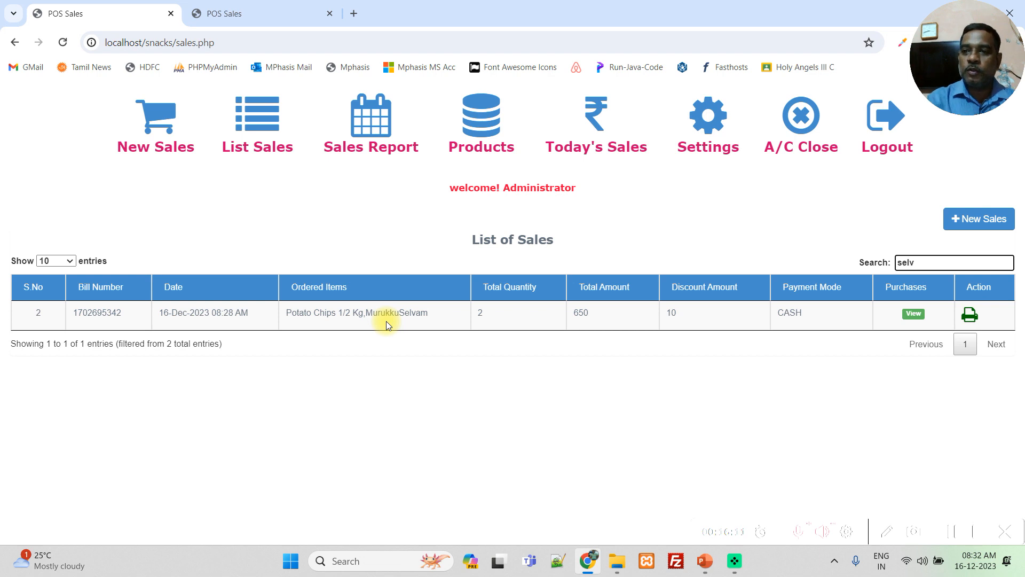
{"action": "type", "text": "kum"}
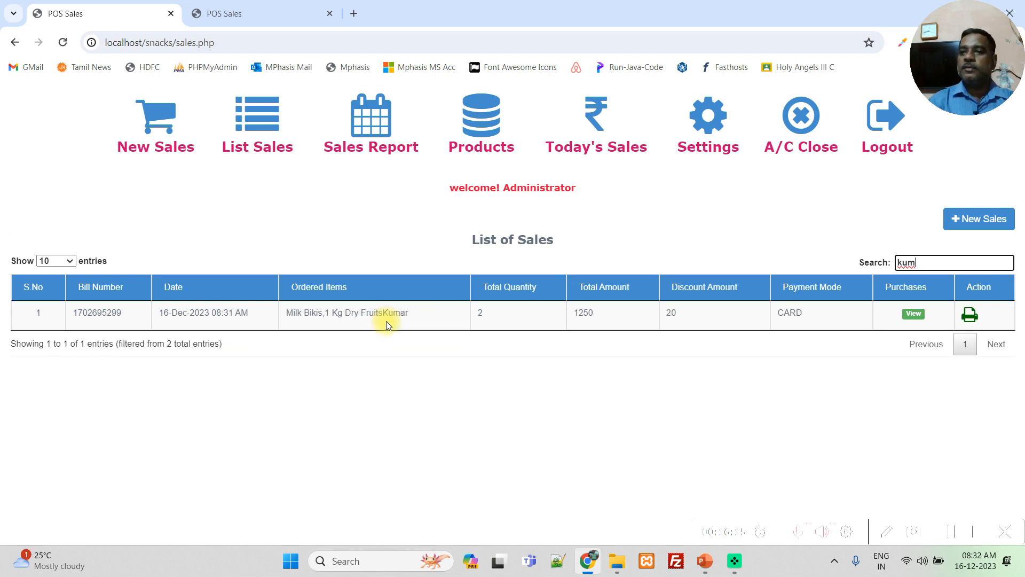
{"action": "key", "text": "BackSpace"}
{"action": "key", "text": "BackSpace"}
{"action": "key", "text": "BackSpace"}
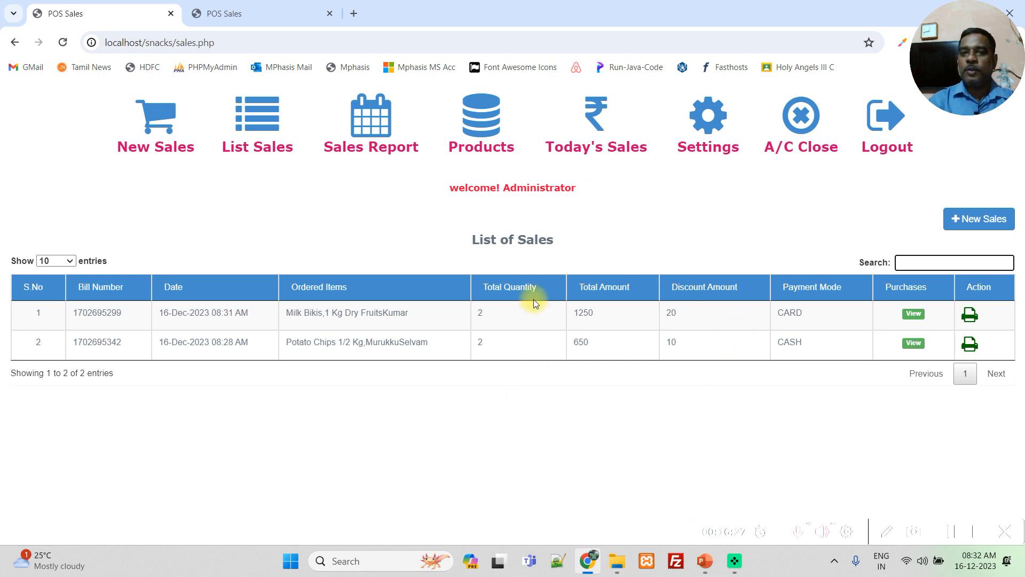
- Open the sales report and set its date range from 01-12-2023 to 16-12-2023
{"action": "left_click", "coordinate": [370, 127]}
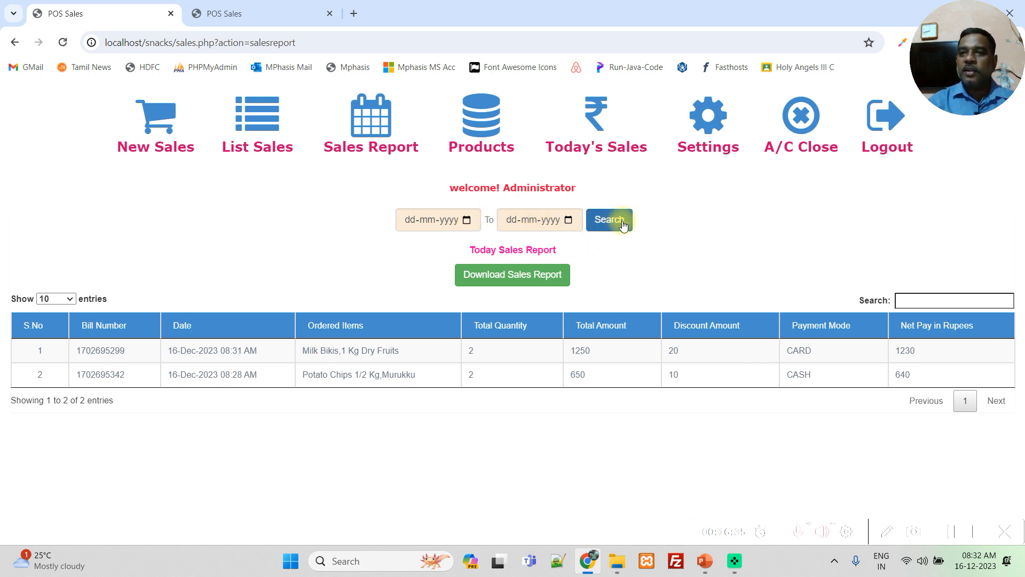
{"action": "left_click", "coordinate": [468, 221]}
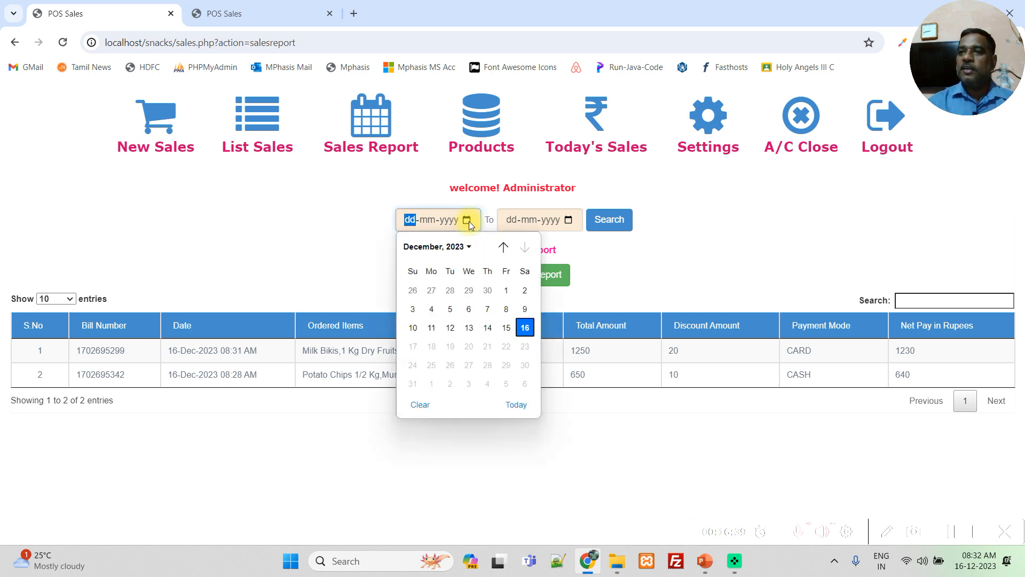
{"action": "left_click", "coordinate": [504, 290]}
{"action": "left_click", "coordinate": [569, 217]}
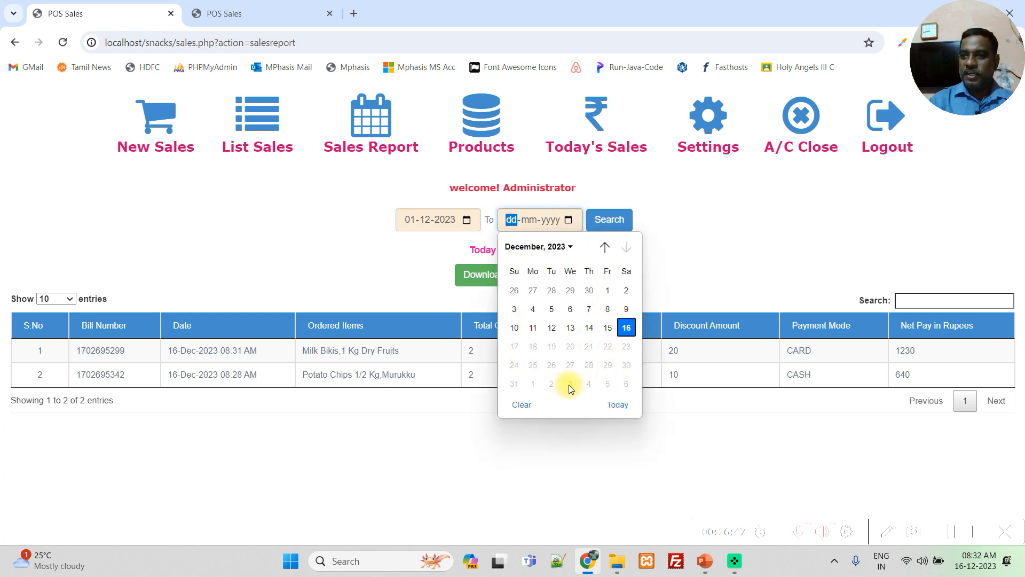
{"action": "left_click", "coordinate": [626, 330]}
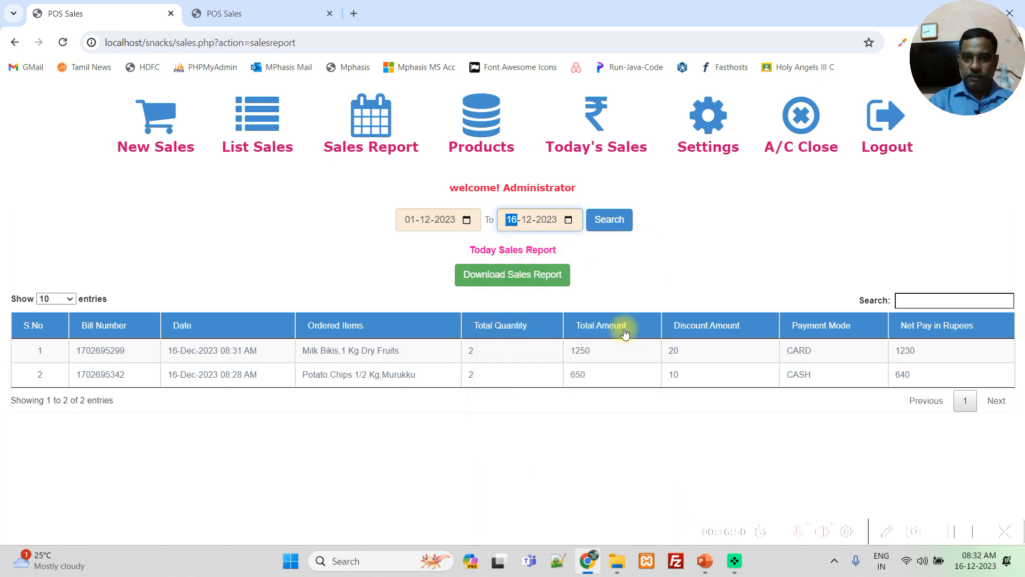
- Download the sales report and open the file in Excel, accepting the file format warning
{"action": "left_click", "coordinate": [526, 281]}
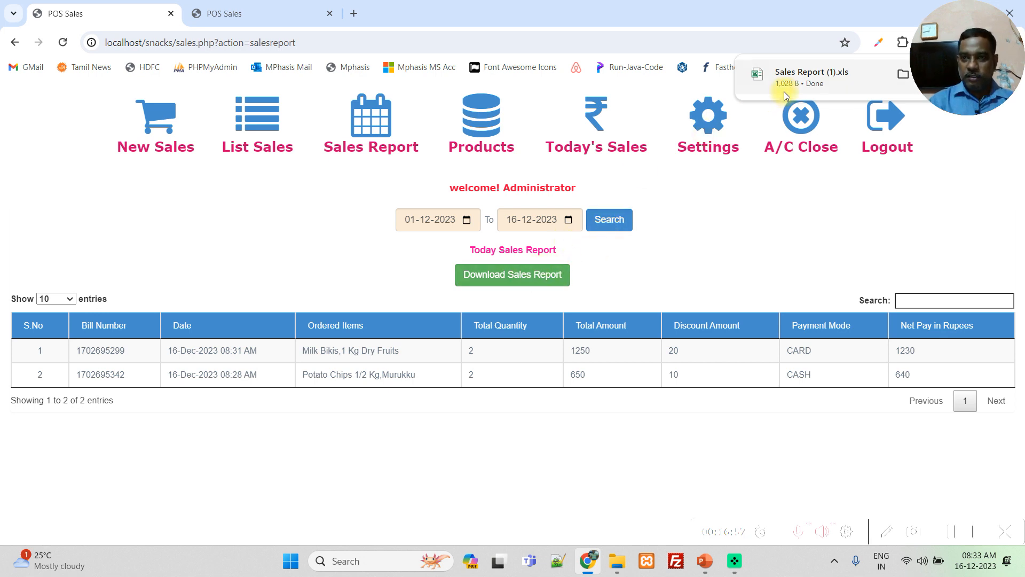
{"action": "left_click", "coordinate": [801, 80]}
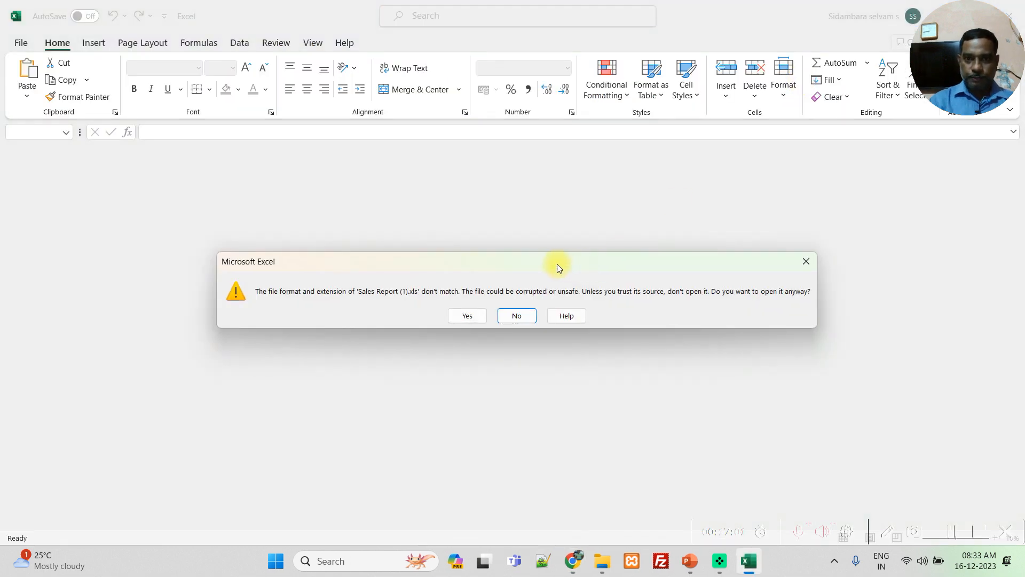
{"action": "left_click", "coordinate": [475, 315]}
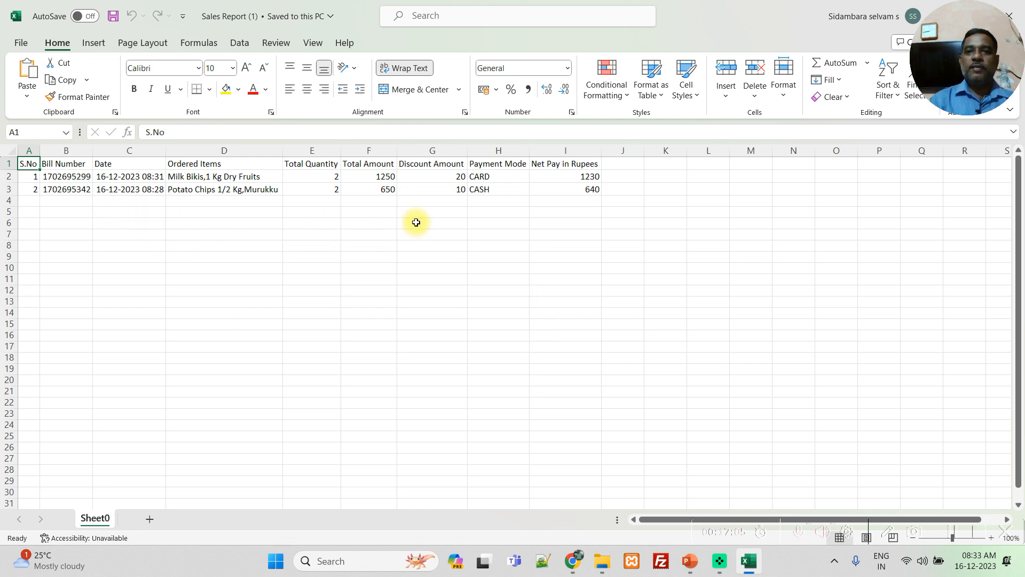
- Examine the discount, net pay, ordered items and total amount columns in the Excel report, and close the workbook
{"action": "left_click", "coordinate": [434, 165]}
{"action": "left_click", "coordinate": [560, 176]}
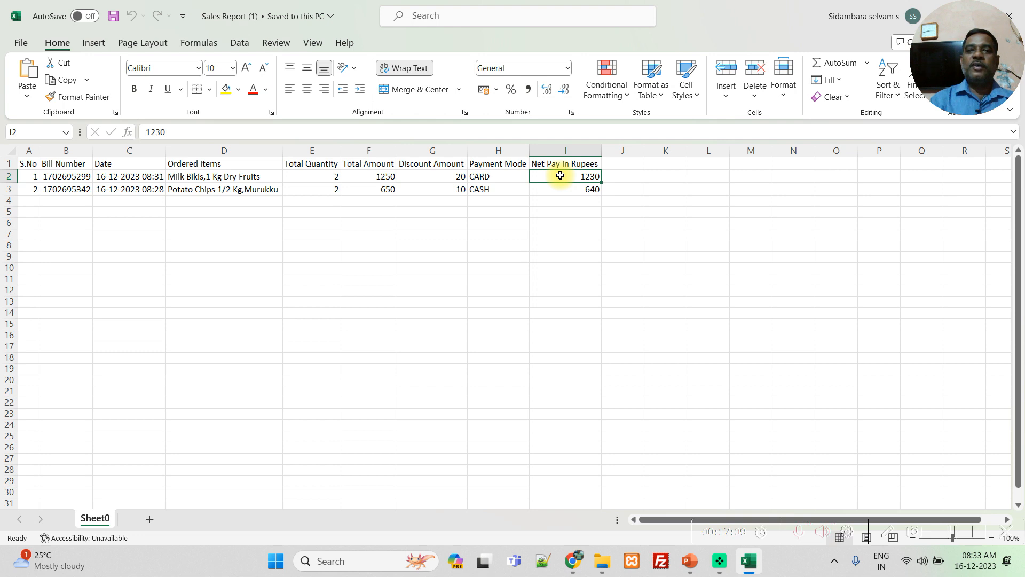
{"action": "left_click", "coordinate": [214, 175]}
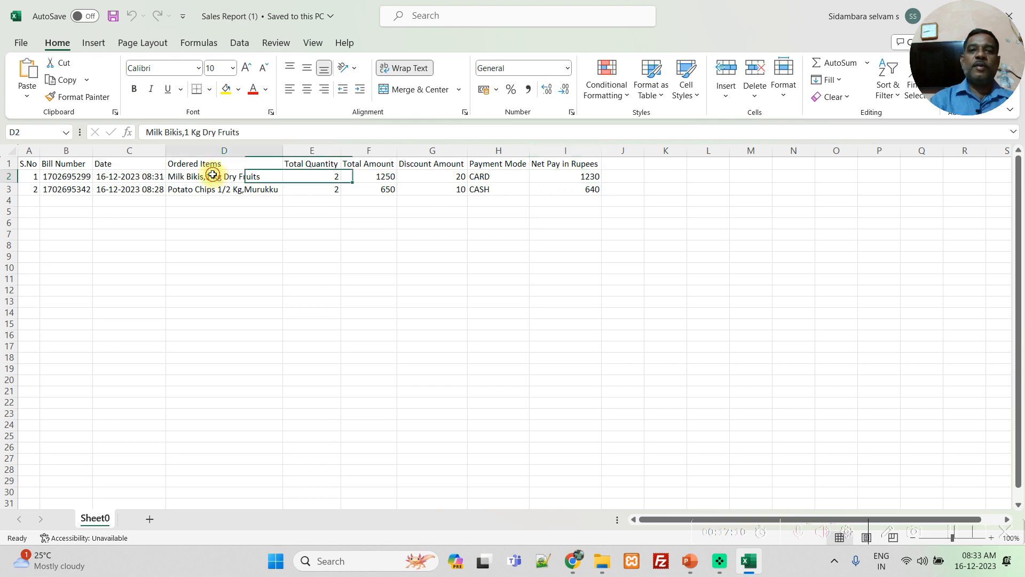
{"action": "left_click", "coordinate": [350, 189]}
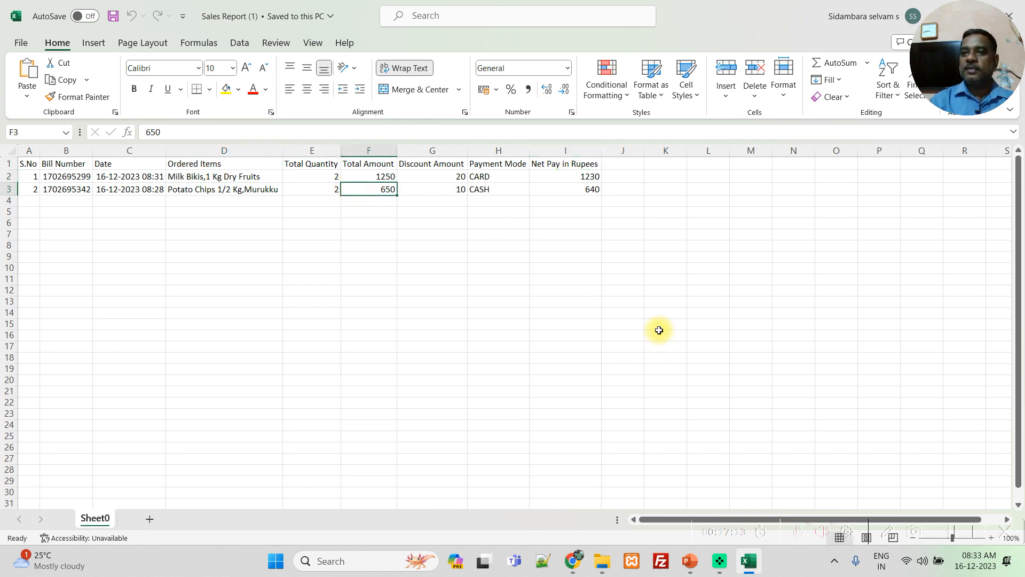
{"action": "left_click", "coordinate": [1018, 5]}
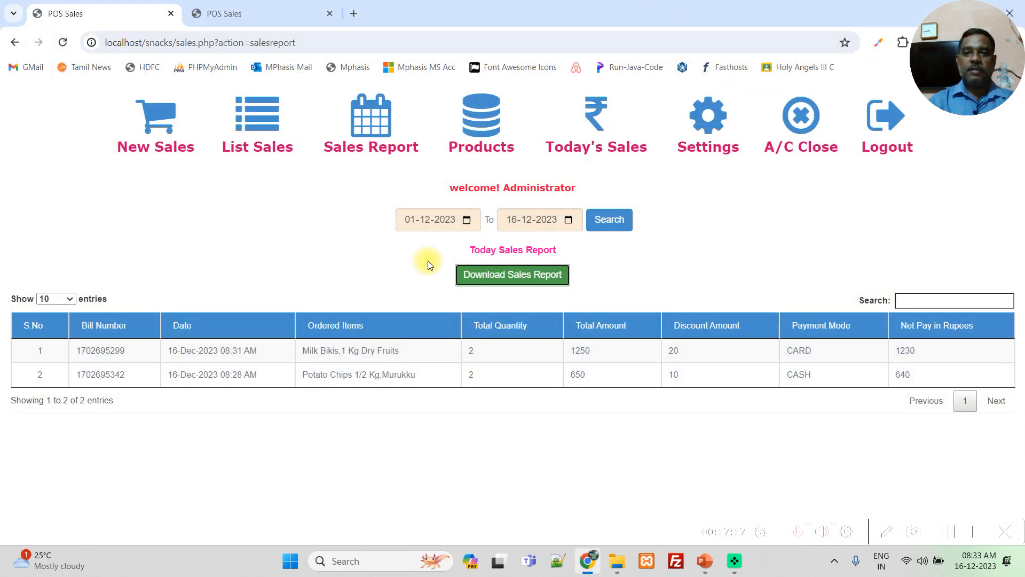
- Run the sales report search for 01-12-2023 to 16-12-2023 and view the start date's calendar, keeping the date
{"action": "left_click", "coordinate": [611, 219]}
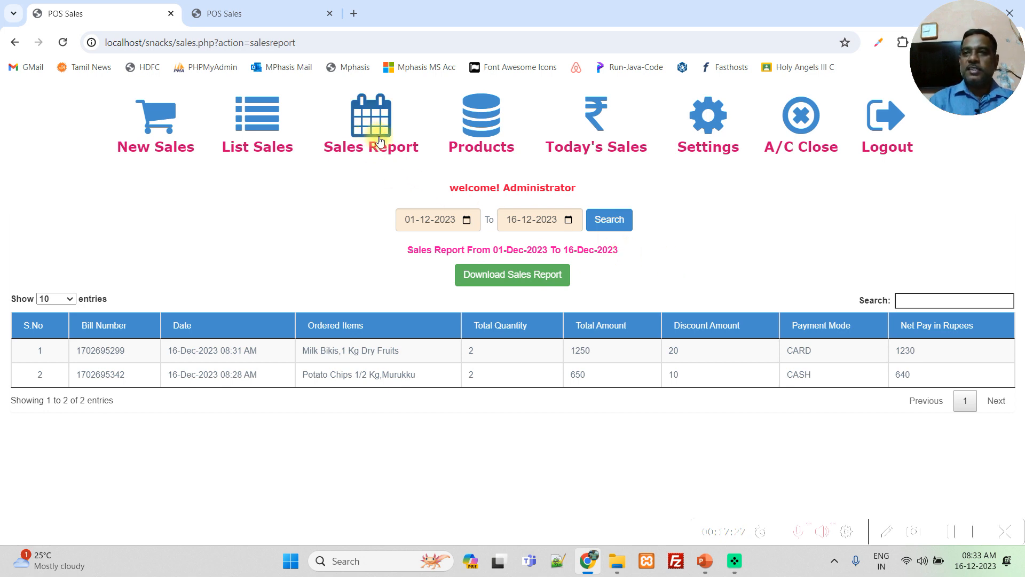
{"action": "left_click", "coordinate": [467, 219]}
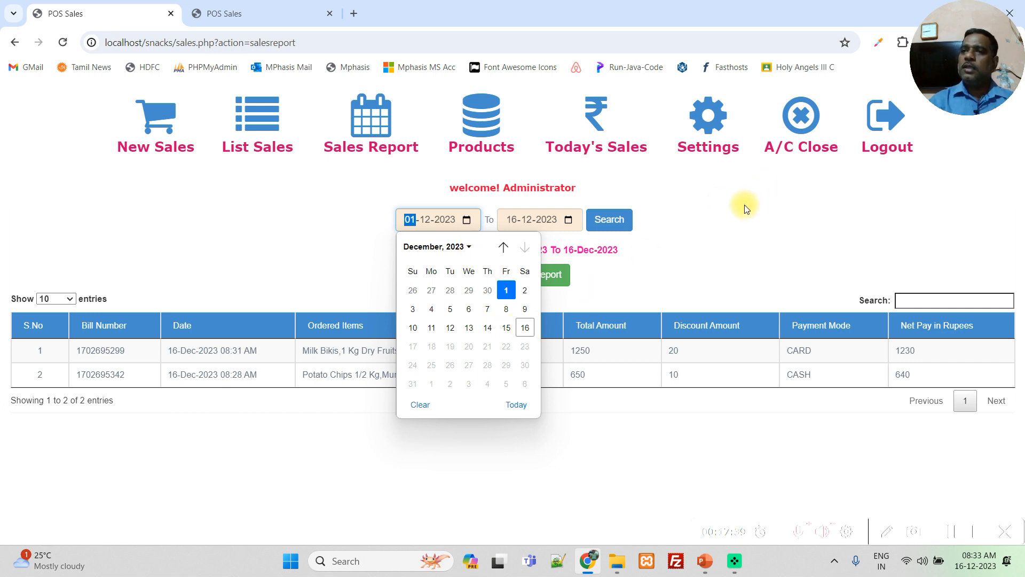
{"action": "left_click", "coordinate": [746, 209]}
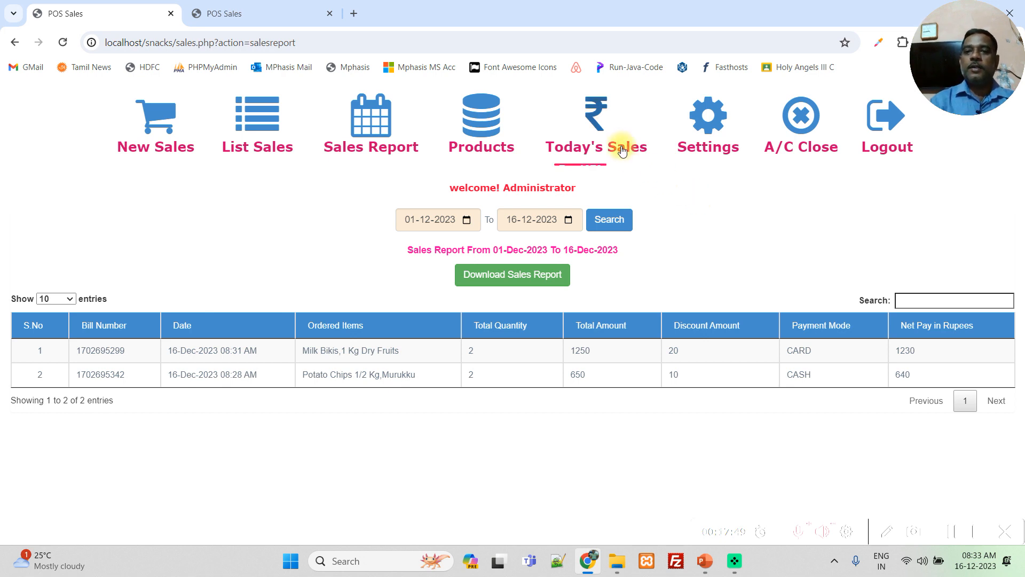
- Open the form for closing today's account and check its denomination rows and total sales amount
{"action": "mouse_move", "coordinate": [620, 143]}
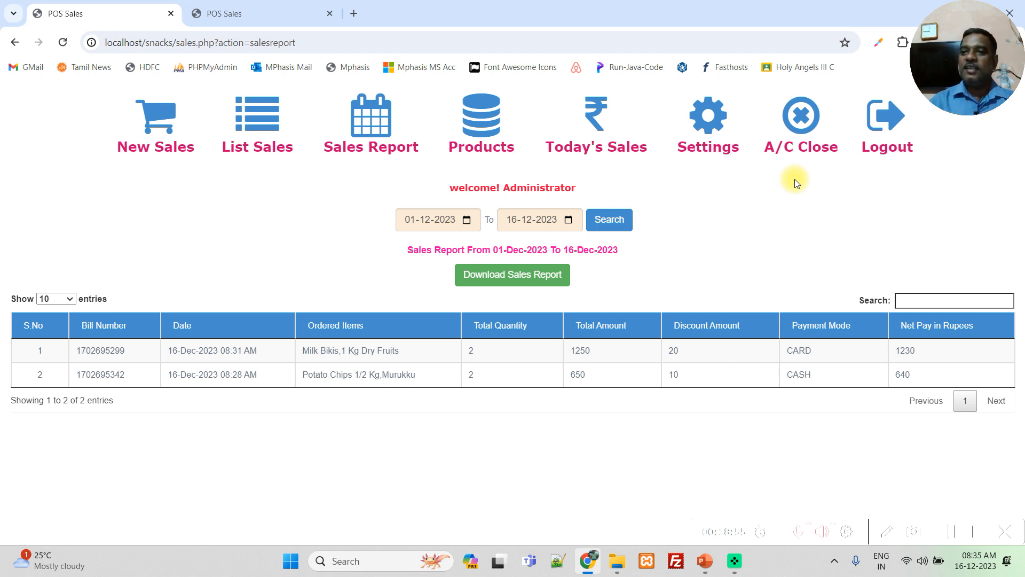
{"action": "left_click", "coordinate": [796, 117]}
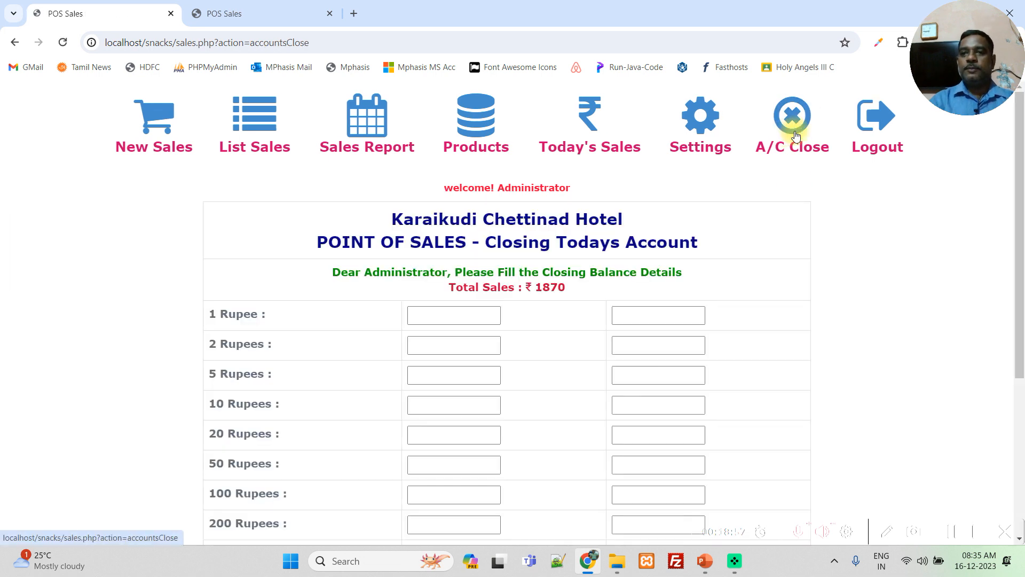
{"action": "scroll", "coordinate": [803, 284], "scroll_direction": "down", "scroll_amount": 2}
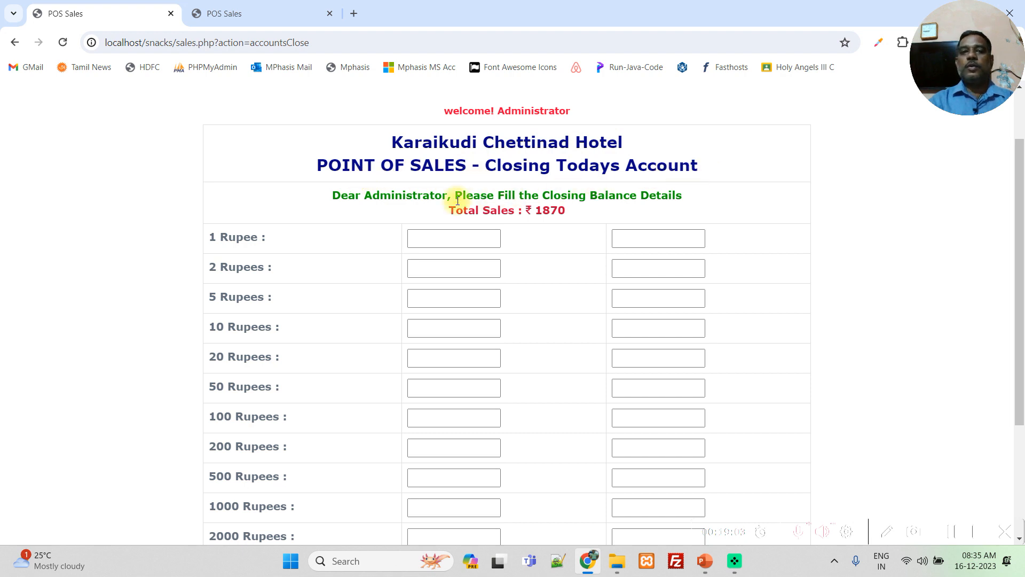
{"action": "double_click", "coordinate": [554, 209]}
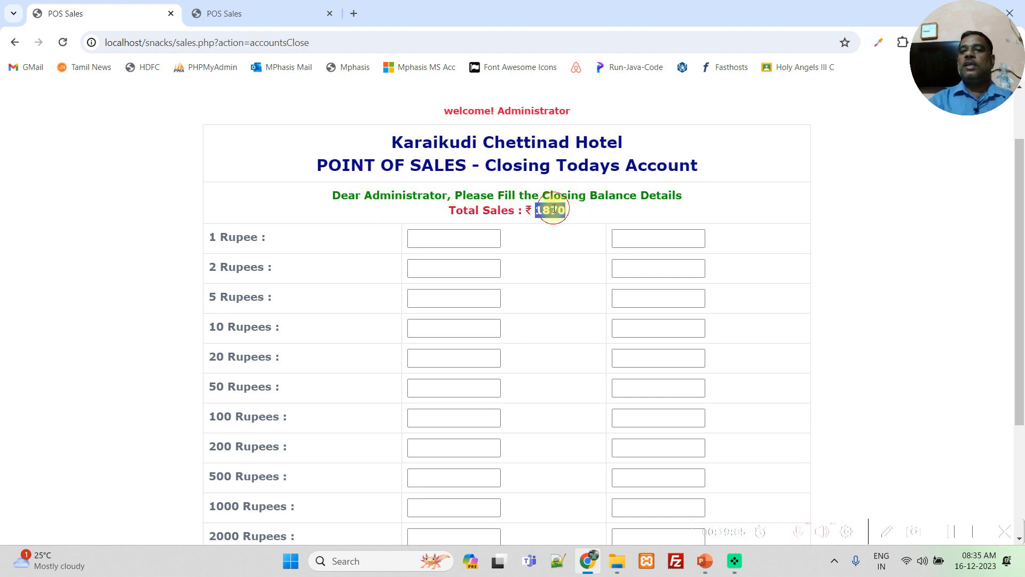
- Enter a count of 7 for 10 Rupees and 2 for 2 Rupees in the account closing form
{"action": "scroll", "coordinate": [787, 252], "scroll_direction": "down", "scroll_amount": 3}
{"action": "scroll", "coordinate": [787, 253], "scroll_direction": "up", "scroll_amount": 2}
{"action": "scroll", "coordinate": [787, 254], "scroll_direction": "down", "scroll_amount": 2}
{"action": "scroll", "coordinate": [788, 253], "scroll_direction": "up", "scroll_amount": 2}
{"action": "scroll", "coordinate": [789, 255], "scroll_direction": "up", "scroll_amount": 1}
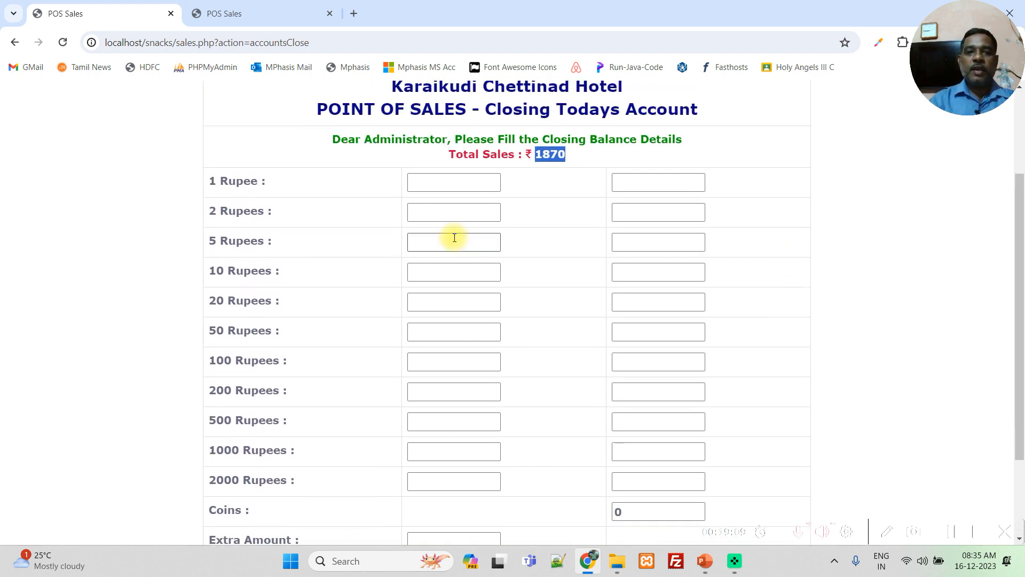
{"action": "left_click", "coordinate": [443, 213]}
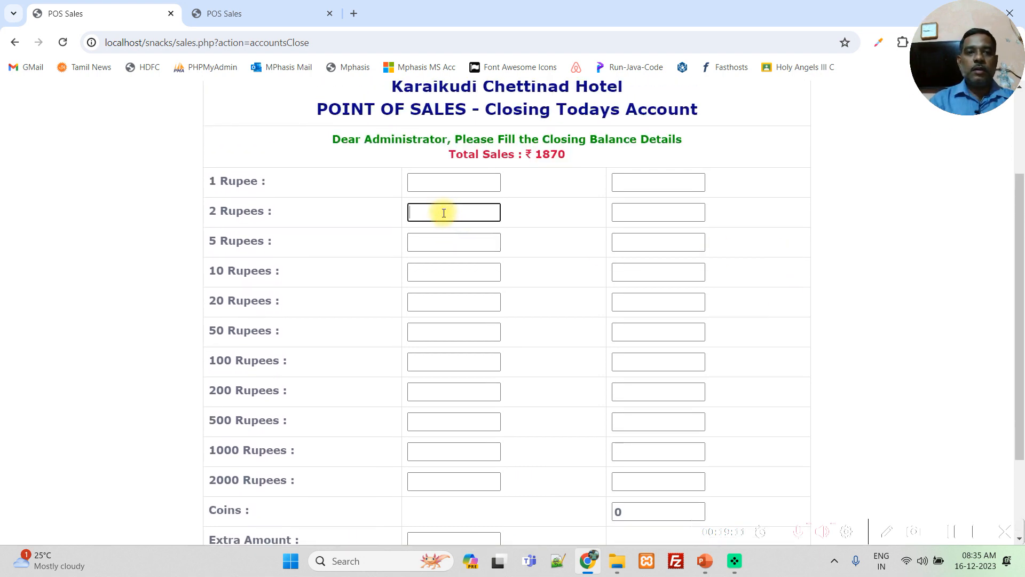
{"action": "left_click", "coordinate": [445, 274]}
{"action": "type", "text": "7"}
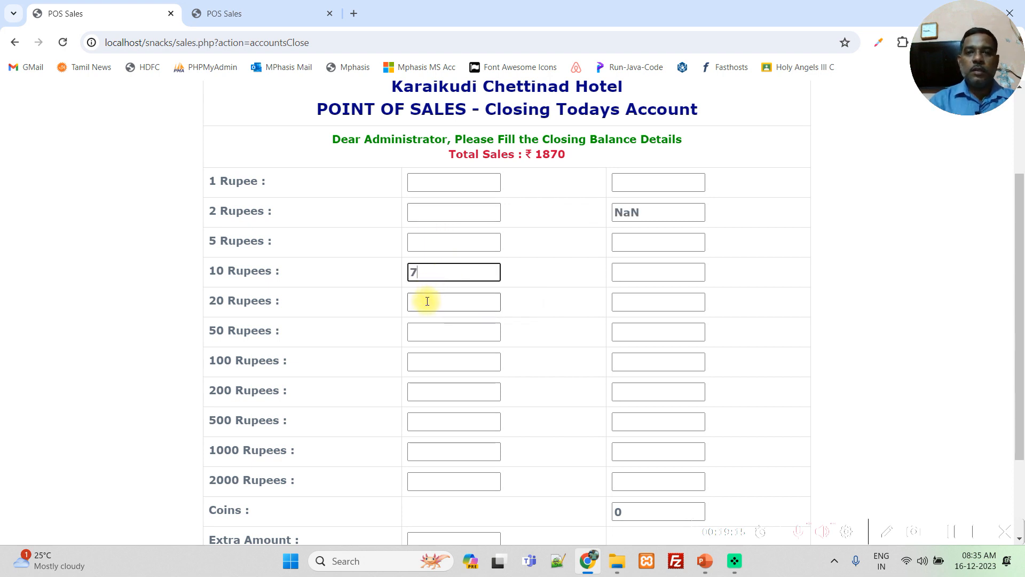
{"action": "left_click", "coordinate": [442, 324]}
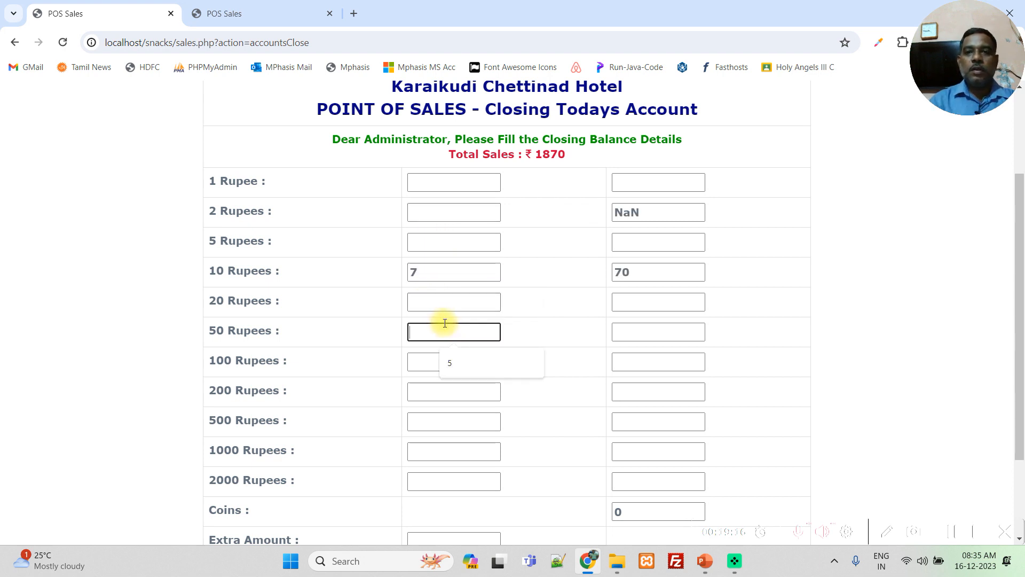
{"action": "left_click", "coordinate": [439, 214]}
{"action": "type", "text": "2"}
- Enter a count of 6 for 50 Rupees and 10 for 100 Rupees, and compare the closing balance with the total sales
{"action": "left_click", "coordinate": [461, 356]}
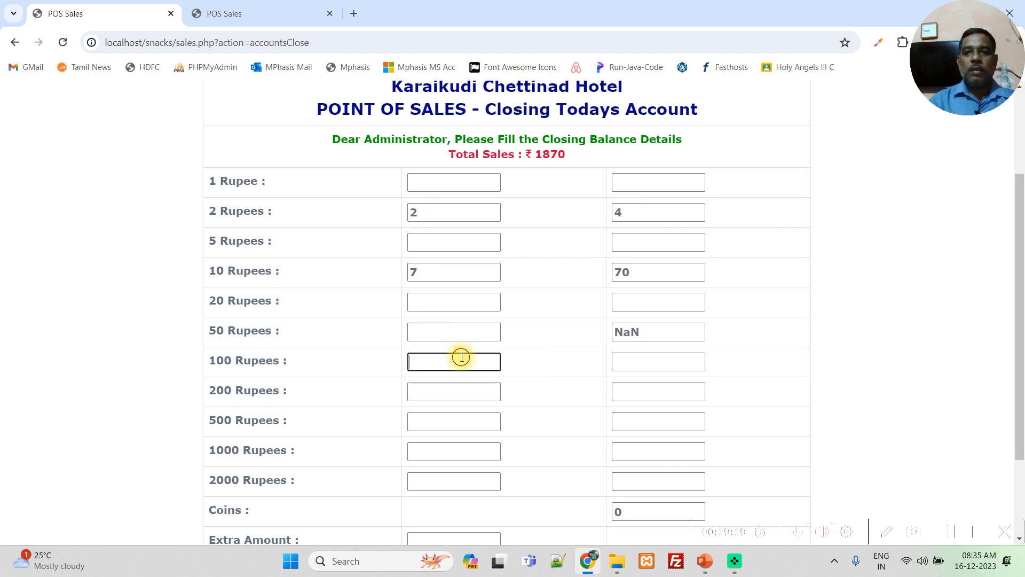
{"action": "left_click", "coordinate": [444, 336]}
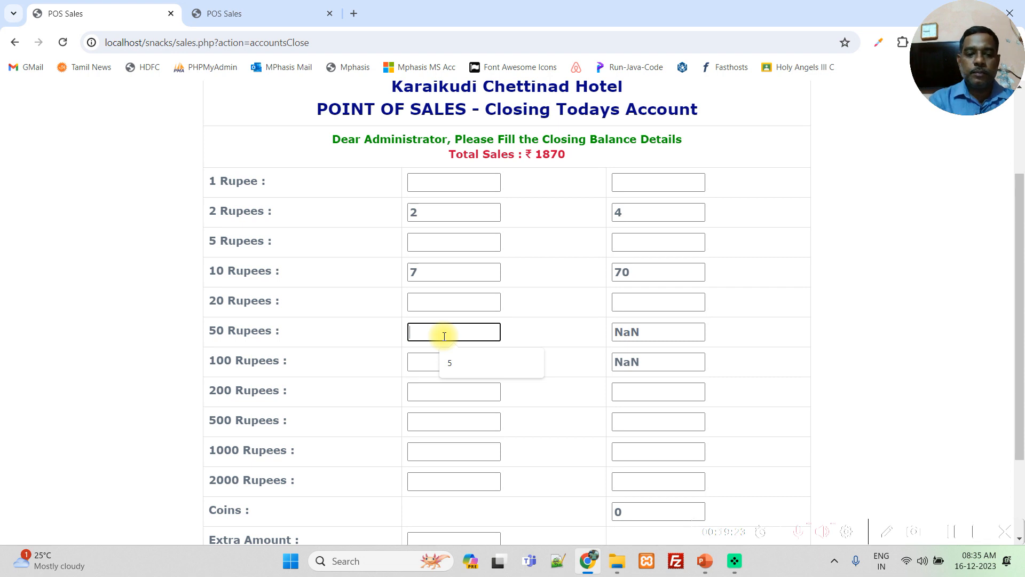
{"action": "type", "text": "6"}
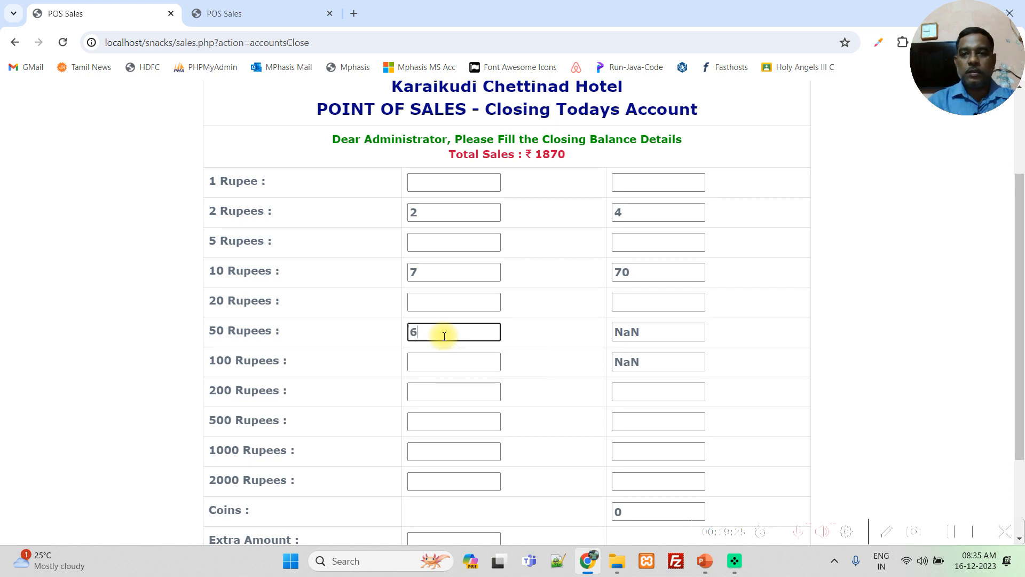
{"action": "left_click", "coordinate": [446, 361]}
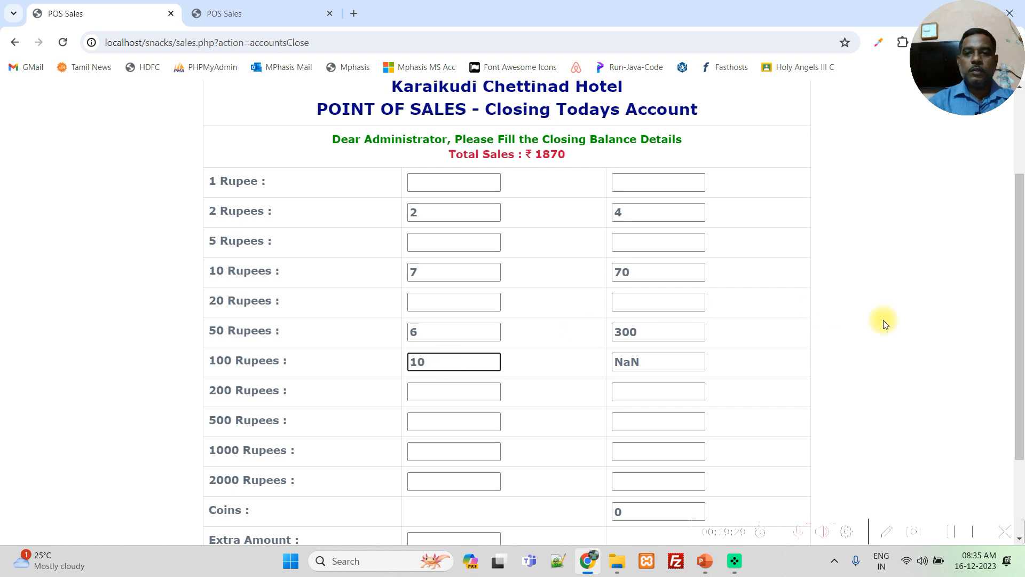
{"action": "left_click", "coordinate": [821, 330]}
{"action": "scroll", "coordinate": [823, 331], "scroll_direction": "down", "scroll_amount": 2}
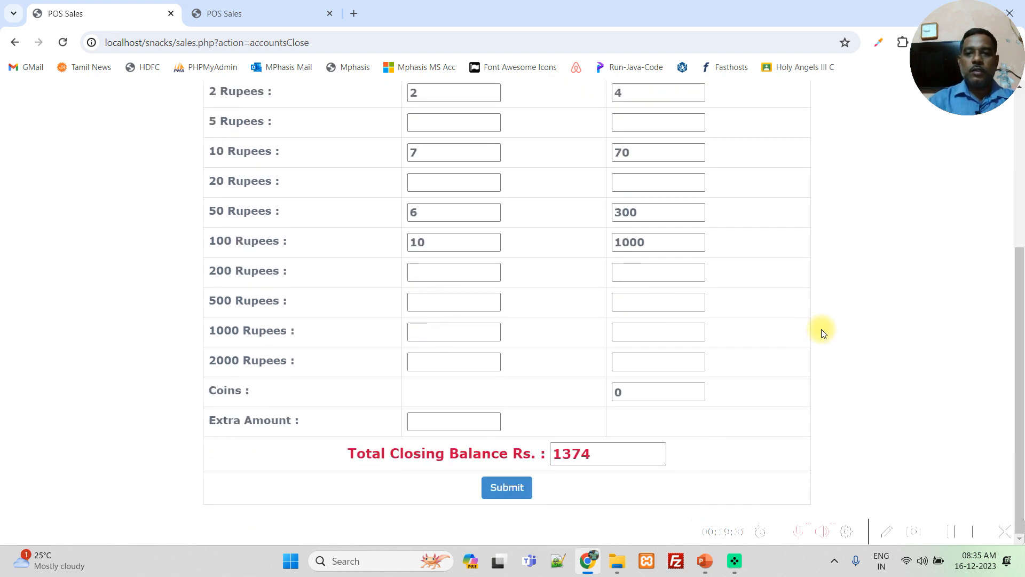
{"action": "scroll", "coordinate": [793, 369], "scroll_direction": "up", "scroll_amount": 4}
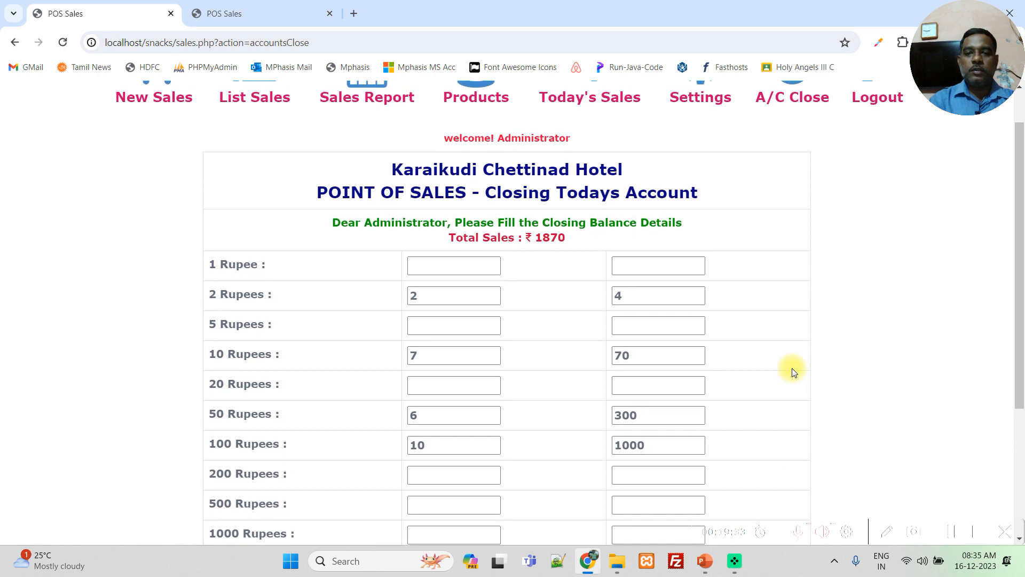
- Enter a count of 1 for 500 Rupees and submit today's closing balance details
{"action": "scroll", "coordinate": [792, 368], "scroll_direction": "down", "scroll_amount": 2}
{"action": "left_click", "coordinate": [427, 362]}
{"action": "type", "text": "1"}
{"action": "left_click", "coordinate": [847, 380]}
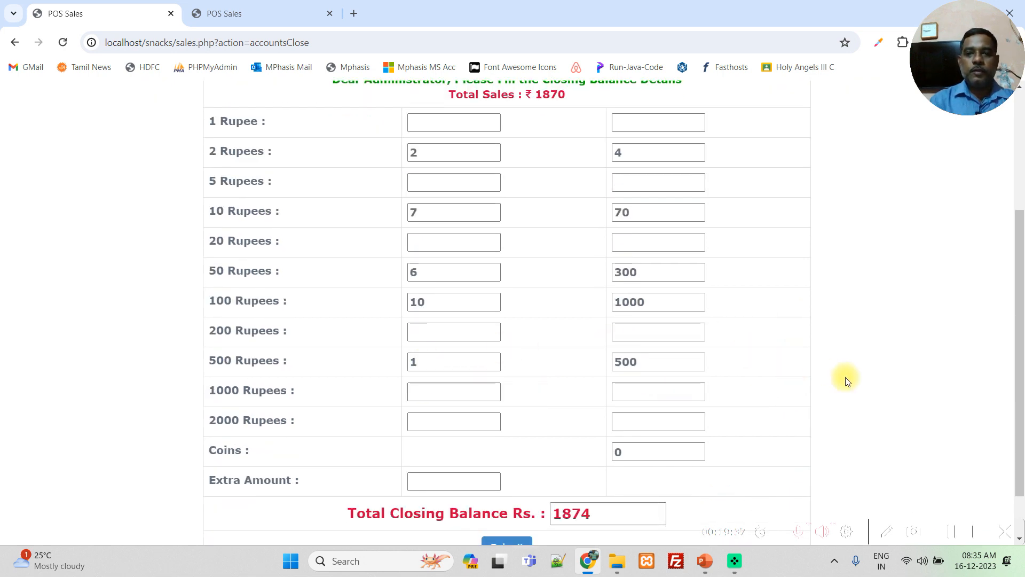
{"action": "scroll", "coordinate": [847, 380], "scroll_direction": "up", "scroll_amount": 1}
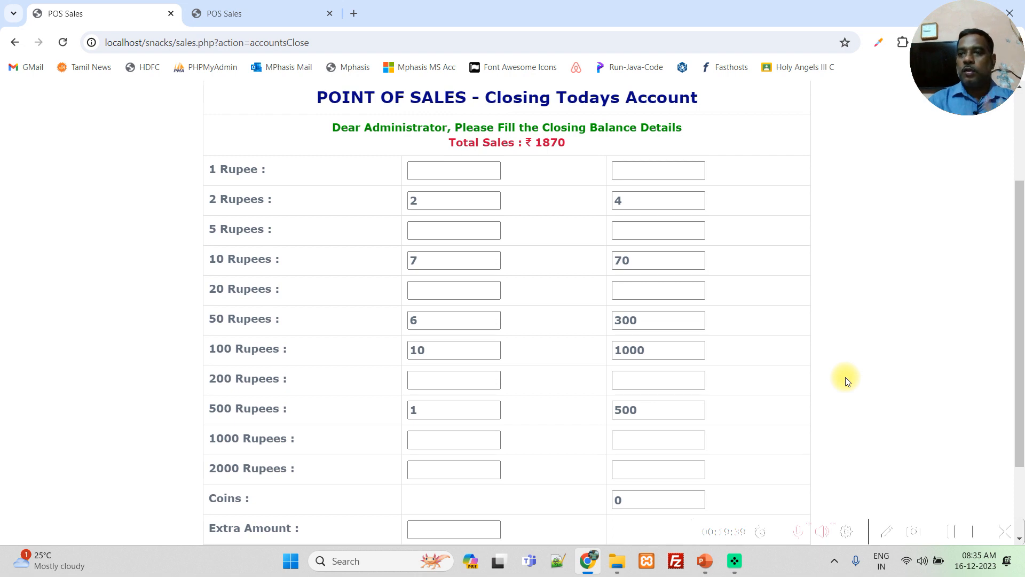
{"action": "scroll", "coordinate": [845, 377], "scroll_direction": "down", "scroll_amount": 2}
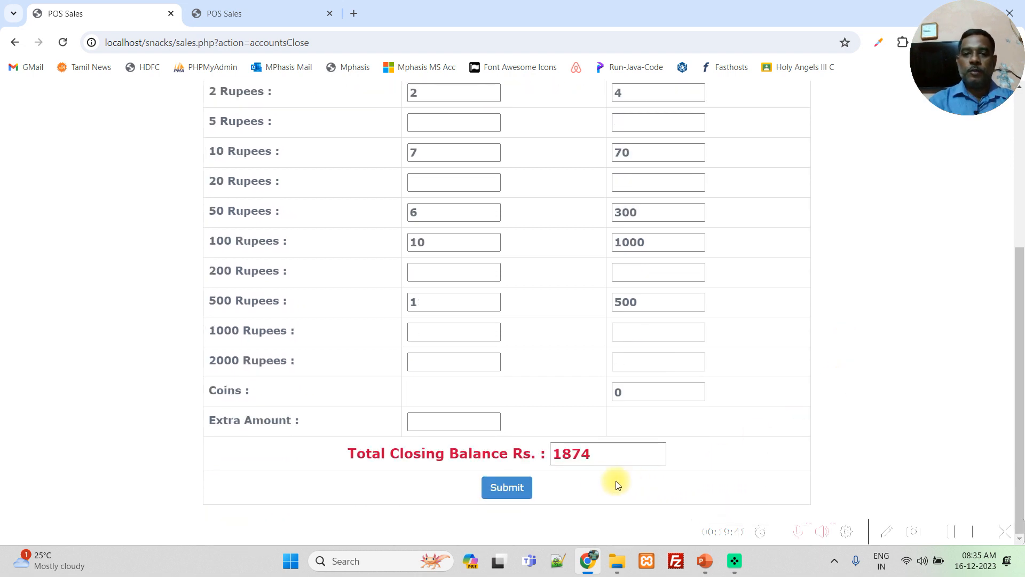
{"action": "left_click", "coordinate": [516, 487]}
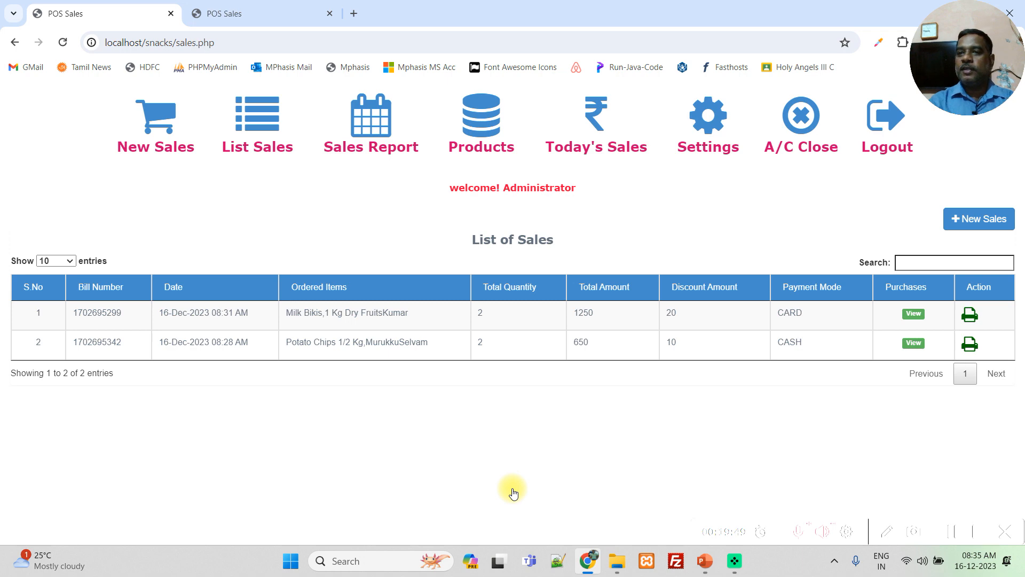
- Reopen the account closing form to view its denomination rows and total sales, and open a new sale page
{"action": "left_click", "coordinate": [817, 124]}
{"action": "scroll", "coordinate": [804, 300], "scroll_direction": "down", "scroll_amount": 4}
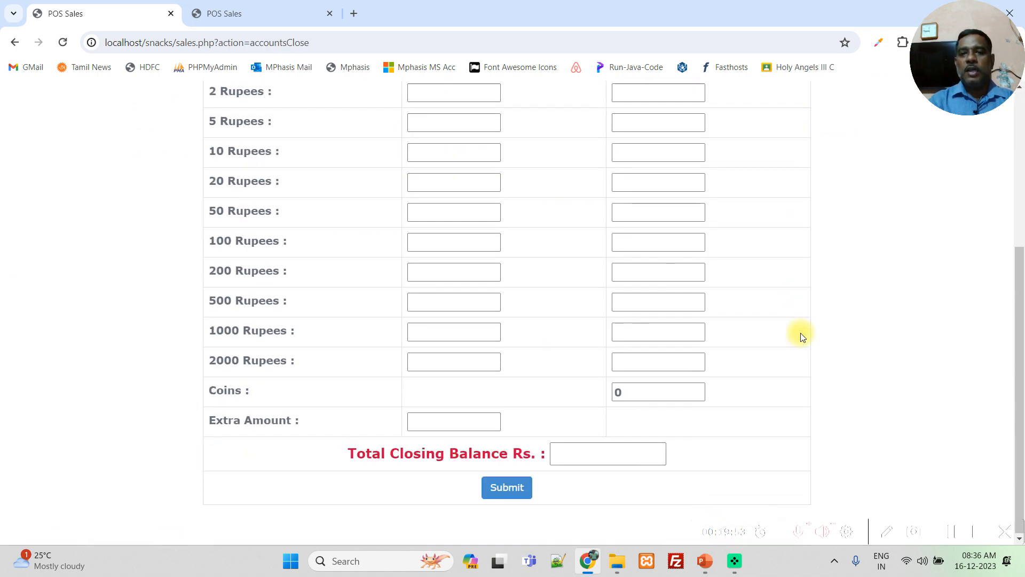
{"action": "scroll", "coordinate": [800, 337], "scroll_direction": "up", "scroll_amount": 5}
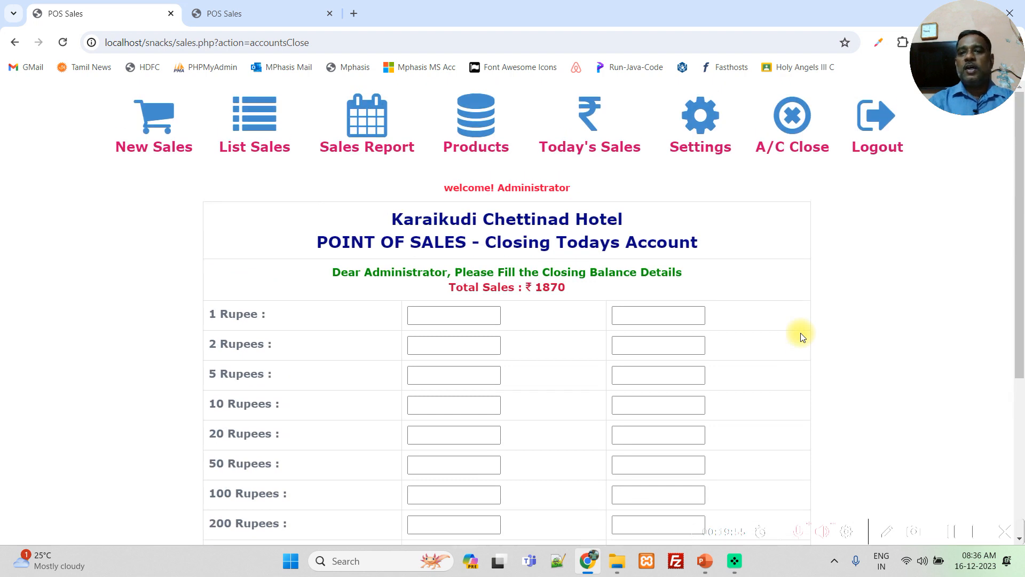
{"action": "left_click", "coordinate": [154, 120]}
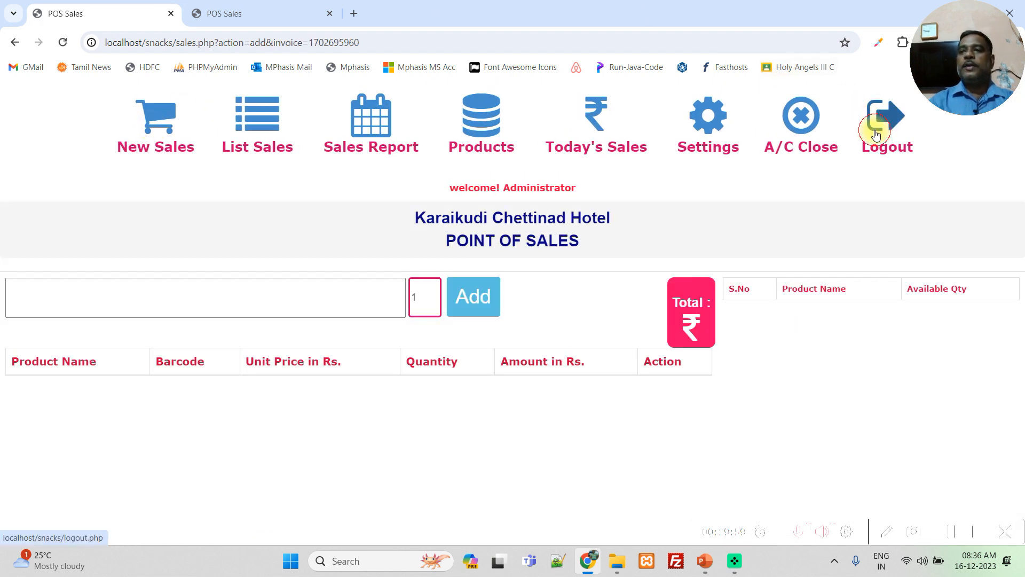
- Log out of the point-of-sale system and switch to the Retail Billing presentation in PowerPoint
{"action": "left_click", "coordinate": [876, 120]}
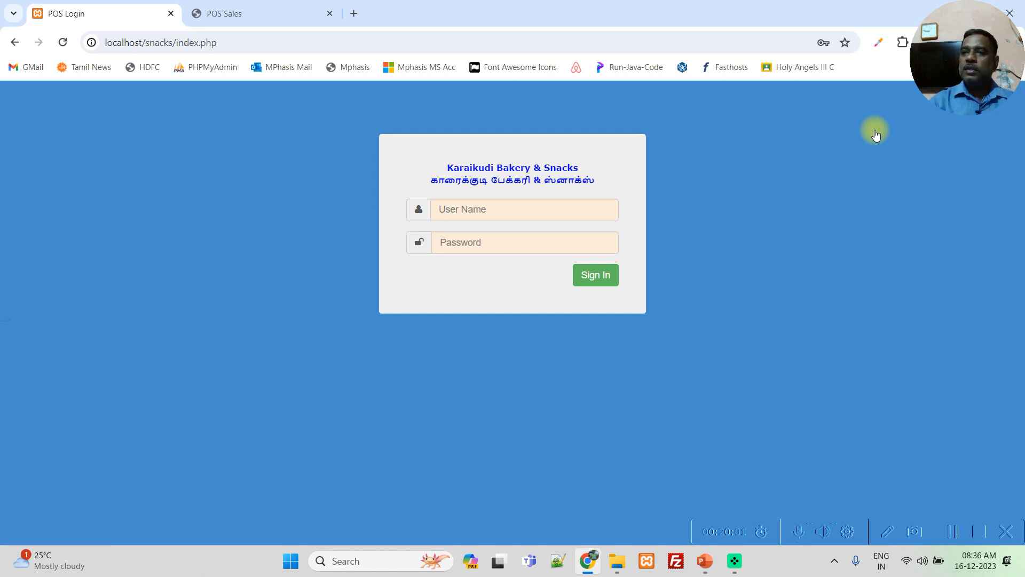
{"action": "left_click", "coordinate": [577, 210]}
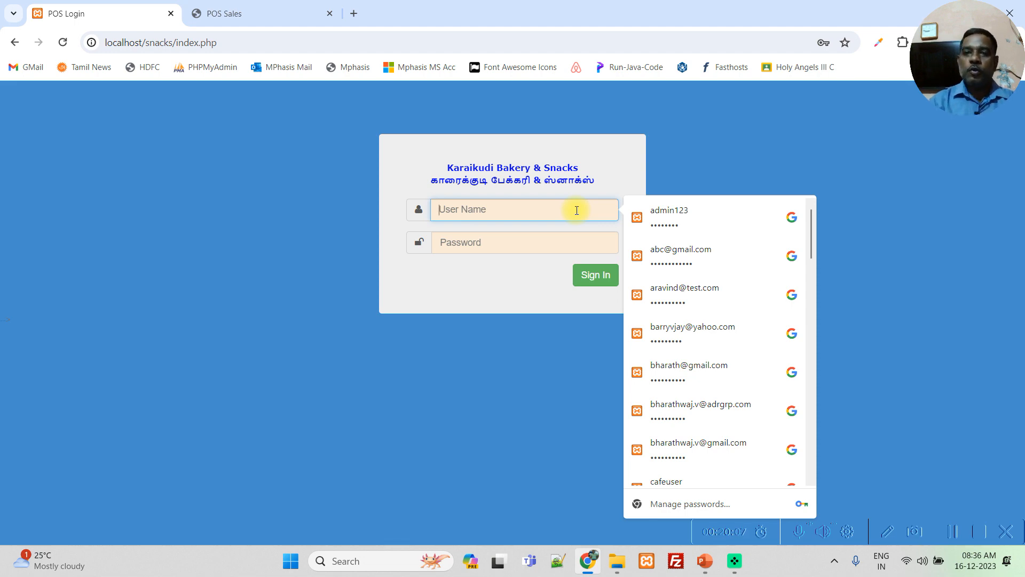
{"action": "left_click", "coordinate": [705, 562]}
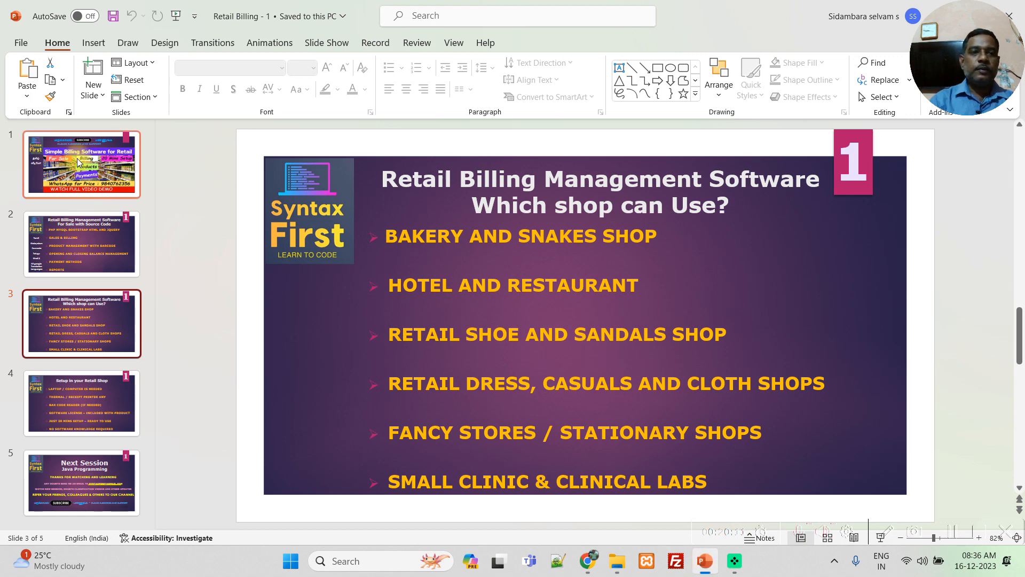